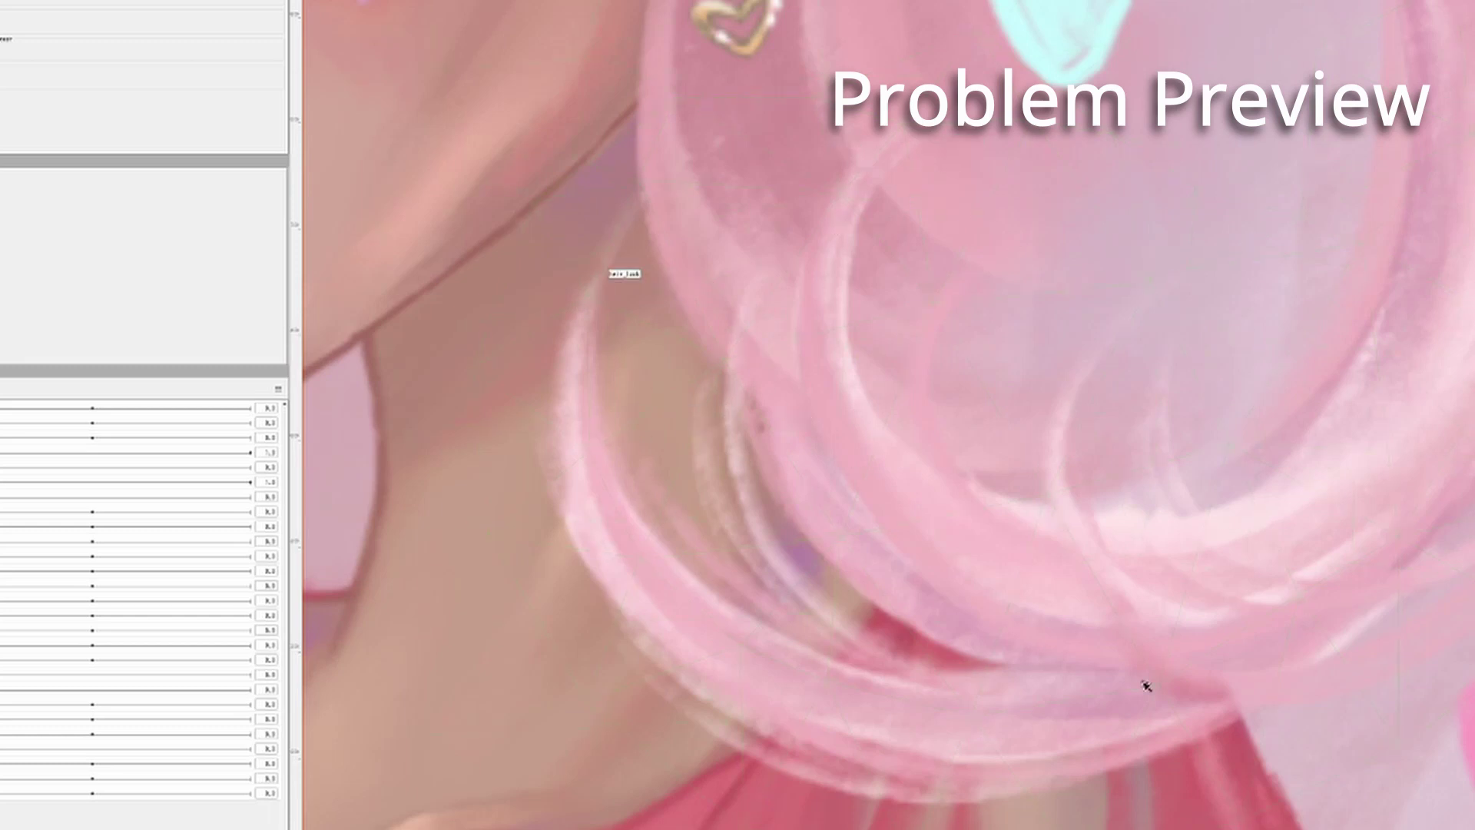
{"action": "key", "text": "ctrl+s"}
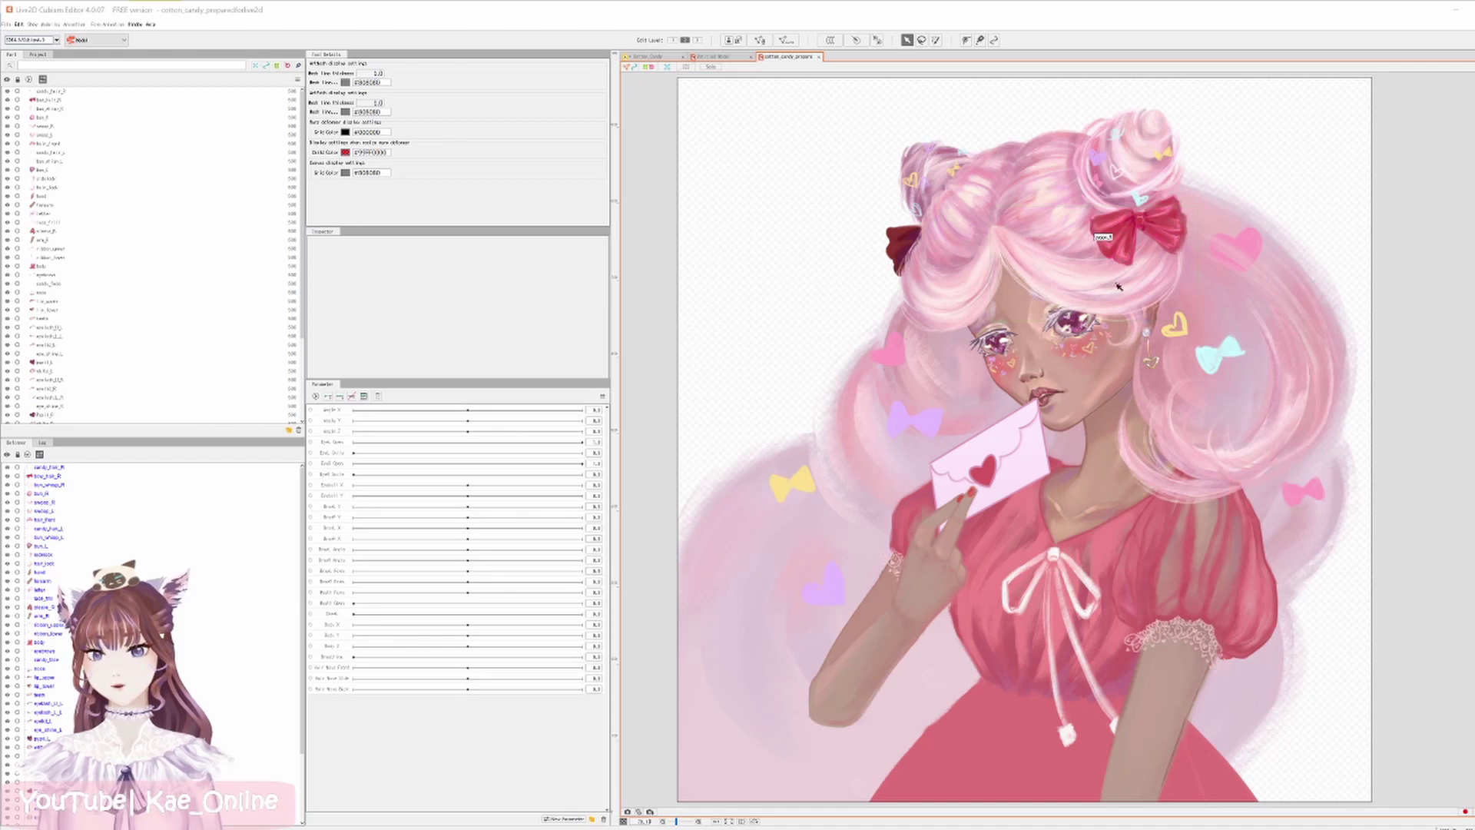
{"action": "scroll", "coordinate": [1074, 305], "scroll_direction": "up", "scroll_amount": 2}
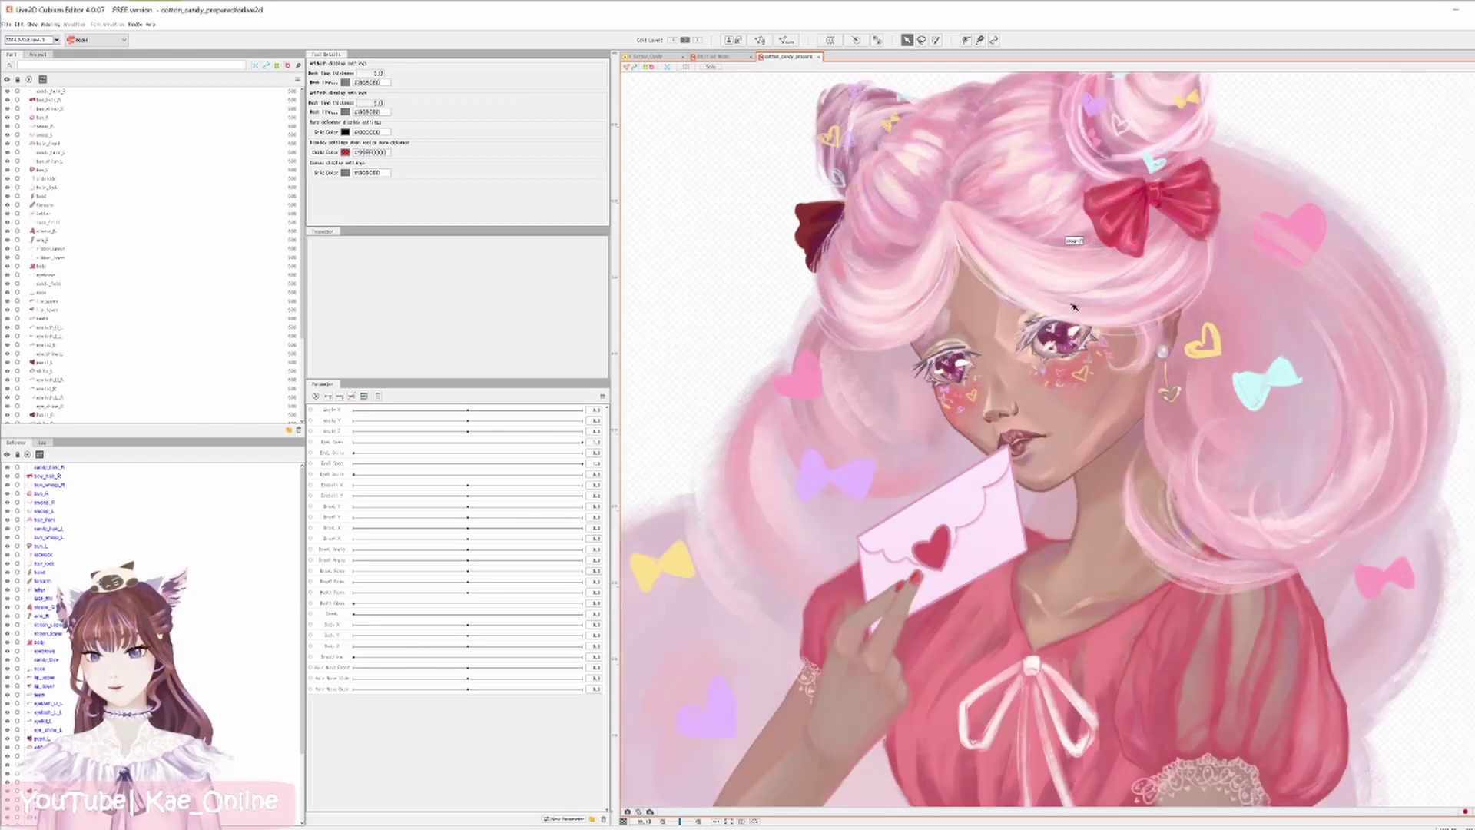
{"action": "scroll", "coordinate": [1125, 310], "scroll_direction": "down", "scroll_amount": 2}
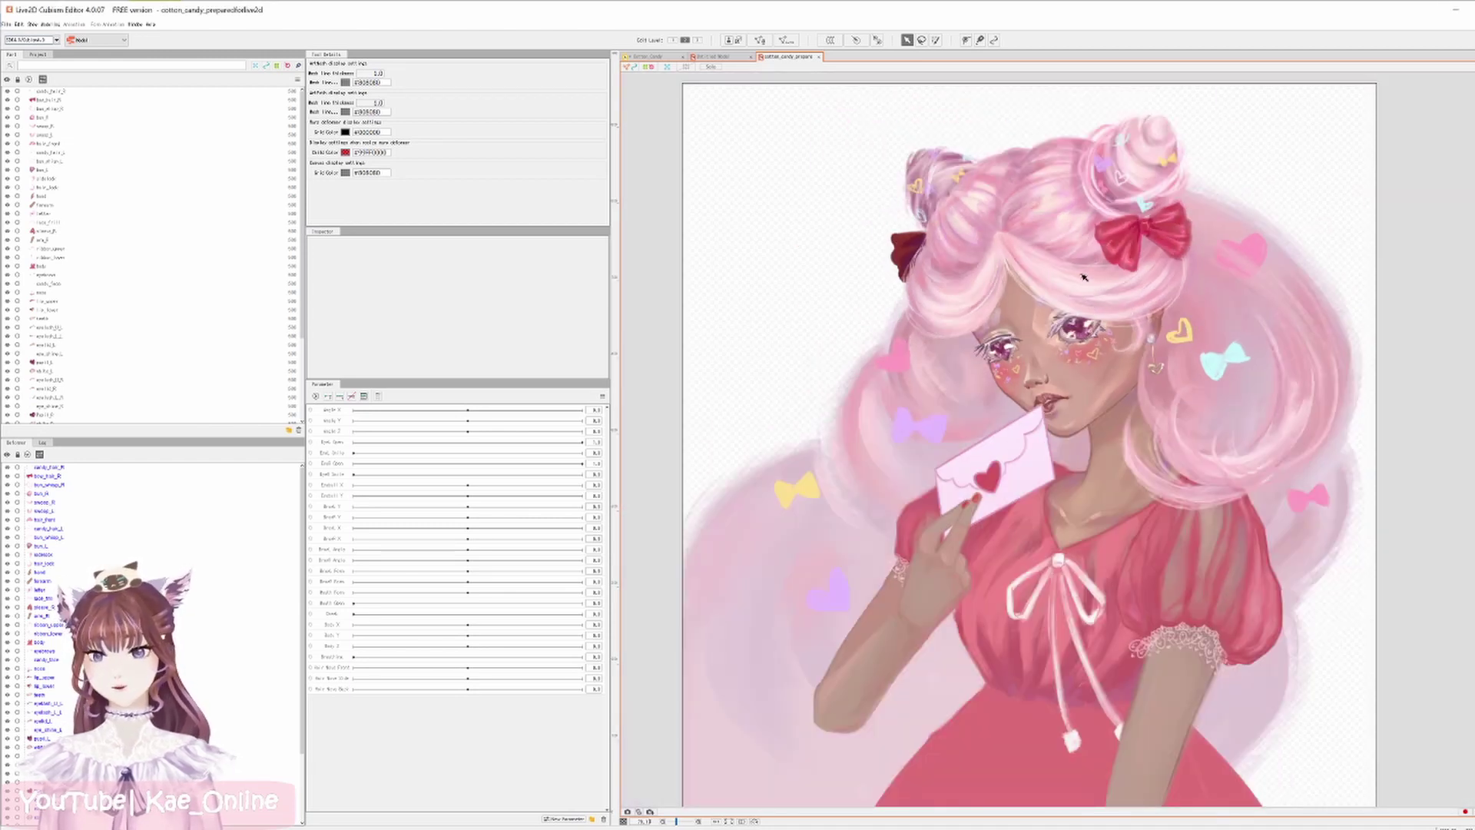
{"action": "scroll", "coordinate": [1080, 271], "scroll_direction": "up", "scroll_amount": 2}
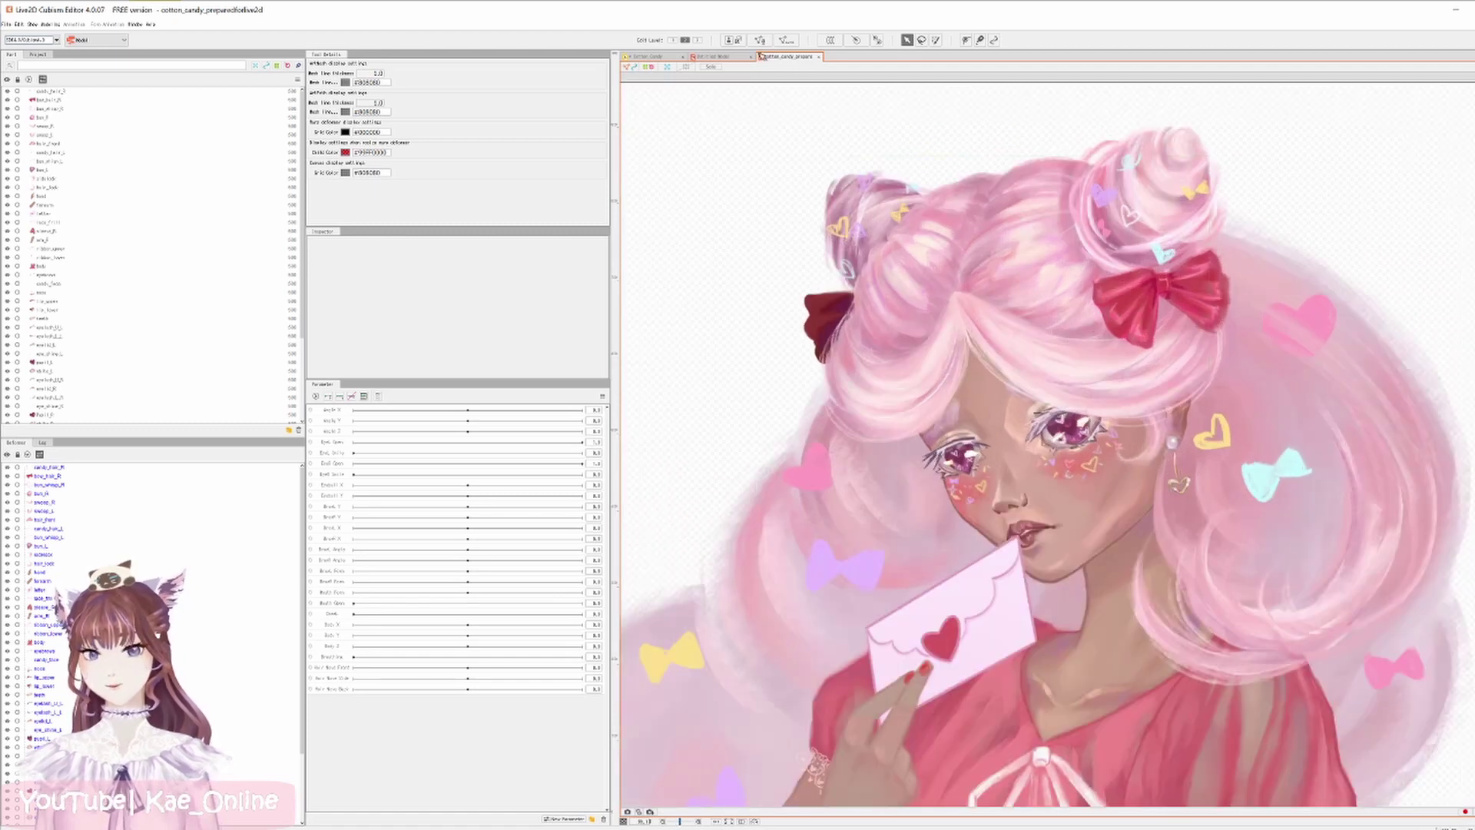
Generate automatic meshes with the Standard preset for the candy_hair_R and bow_hair_R parts.
{"action": "left_click", "coordinate": [98, 92]}
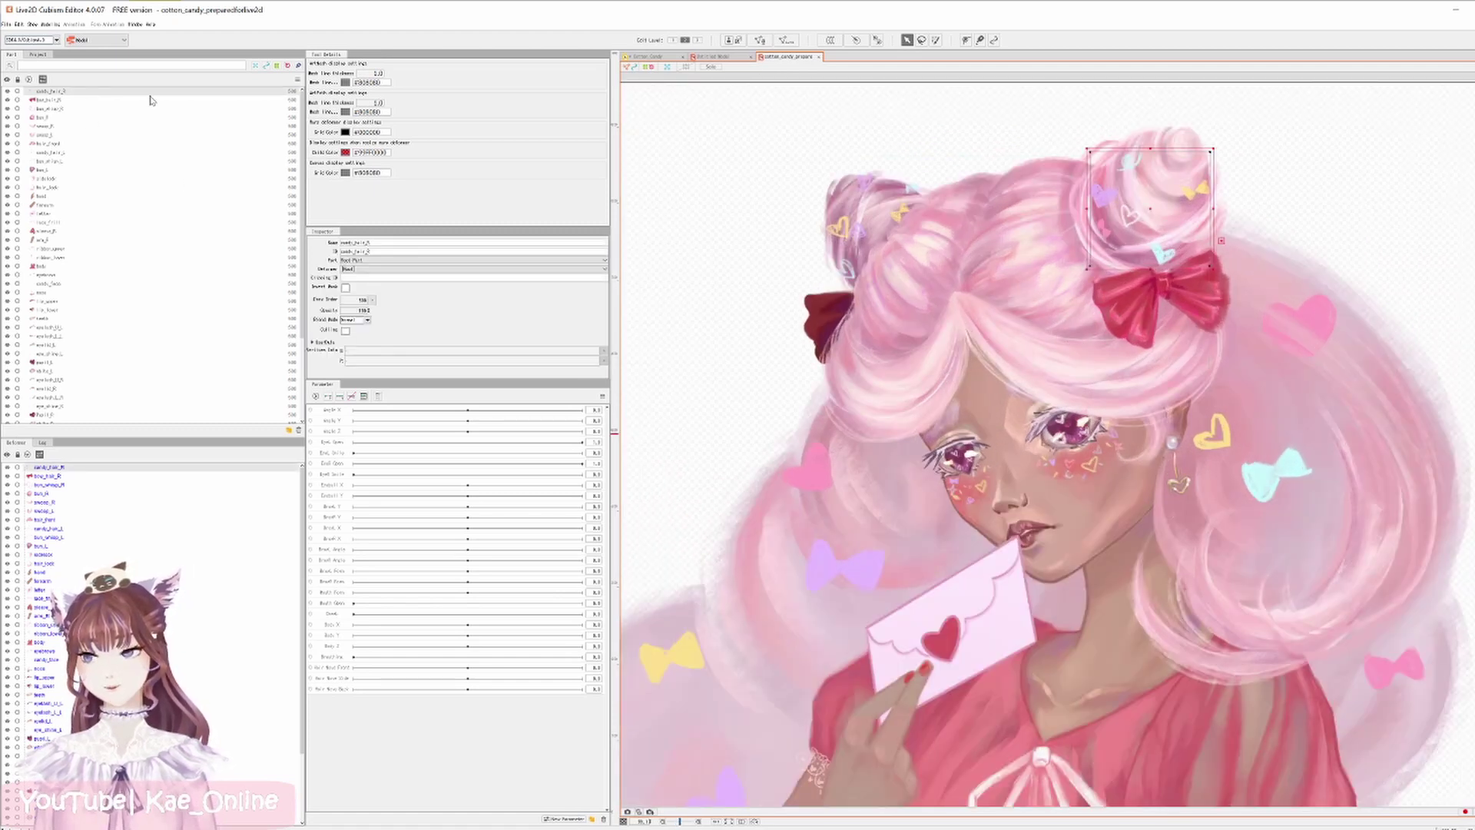
{"action": "left_click", "coordinate": [786, 40]}
{"action": "left_click", "coordinate": [806, 389]}
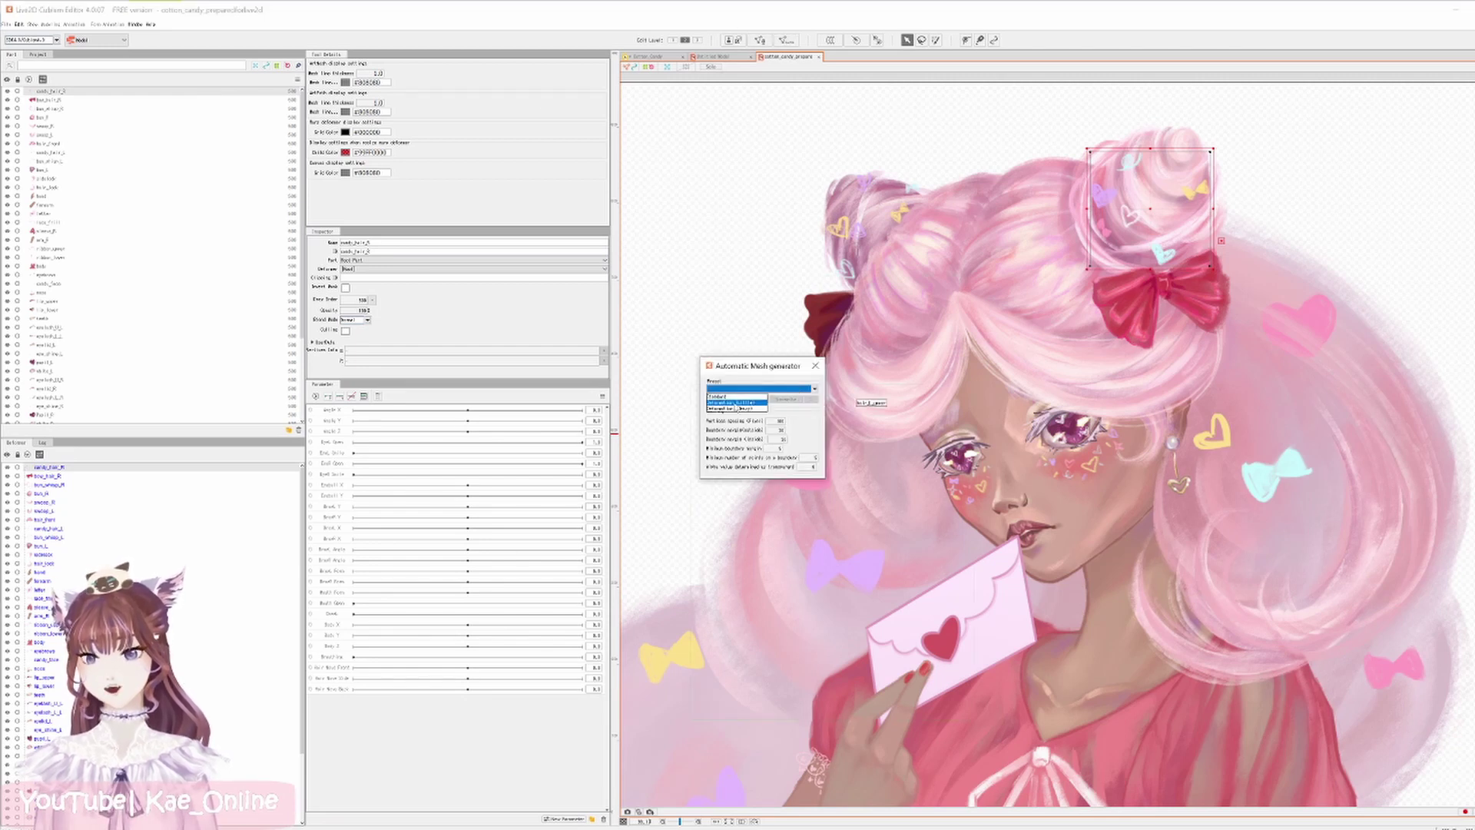
{"action": "left_click", "coordinate": [767, 435]}
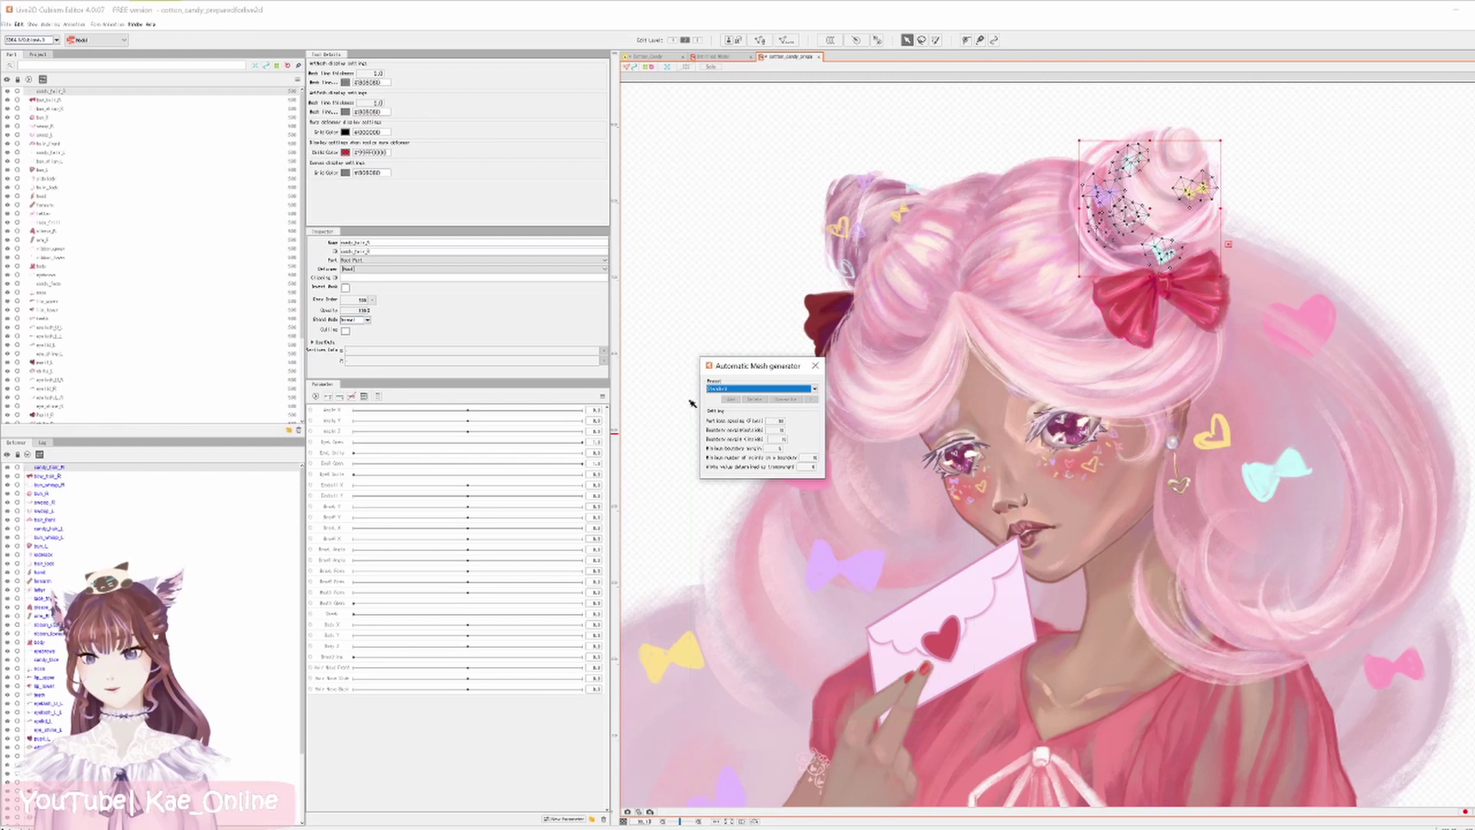
{"action": "left_click", "coordinate": [134, 100]}
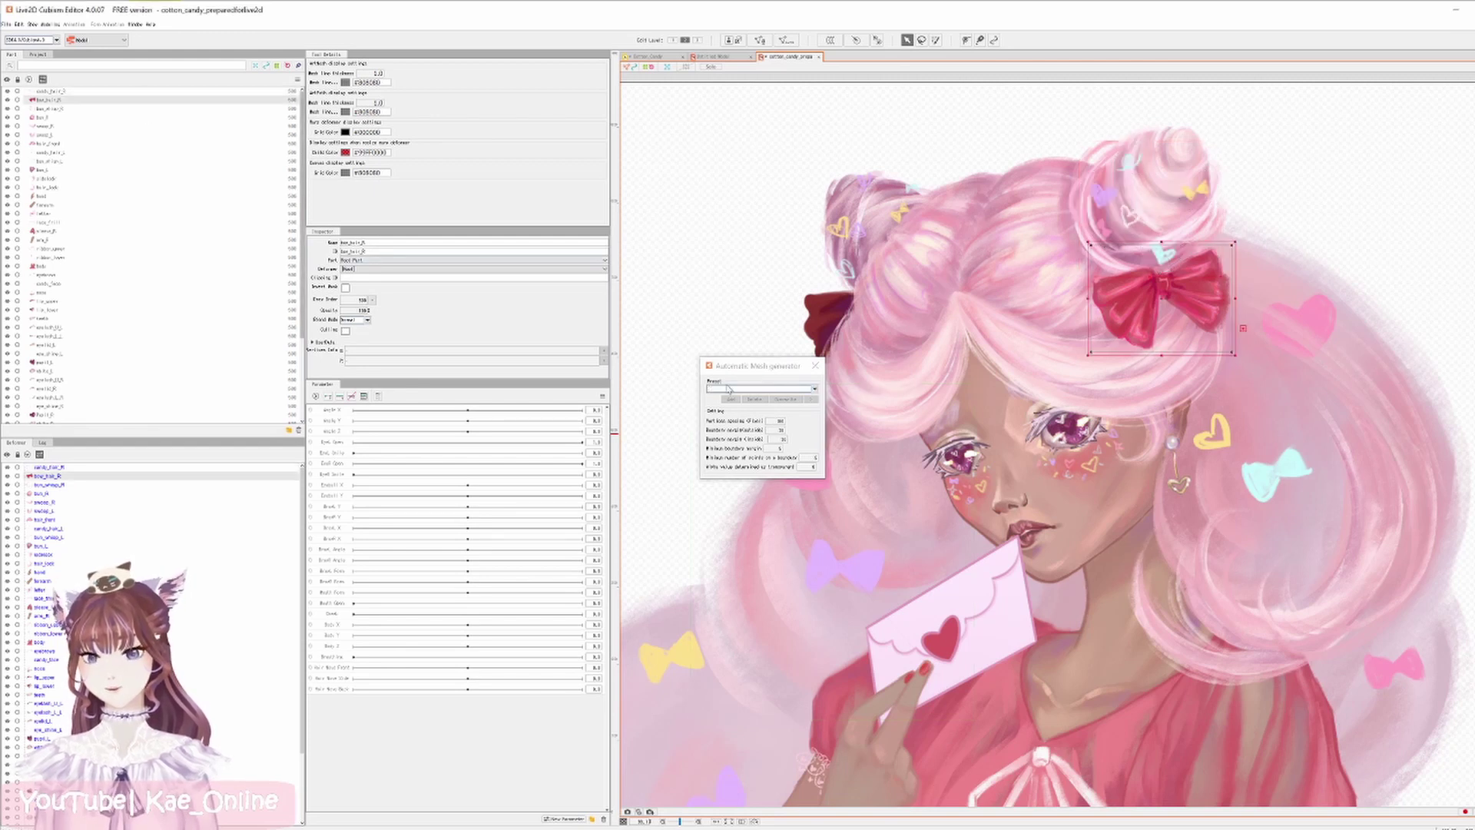
{"action": "left_click", "coordinate": [814, 389]}
{"action": "left_click", "coordinate": [738, 398]}
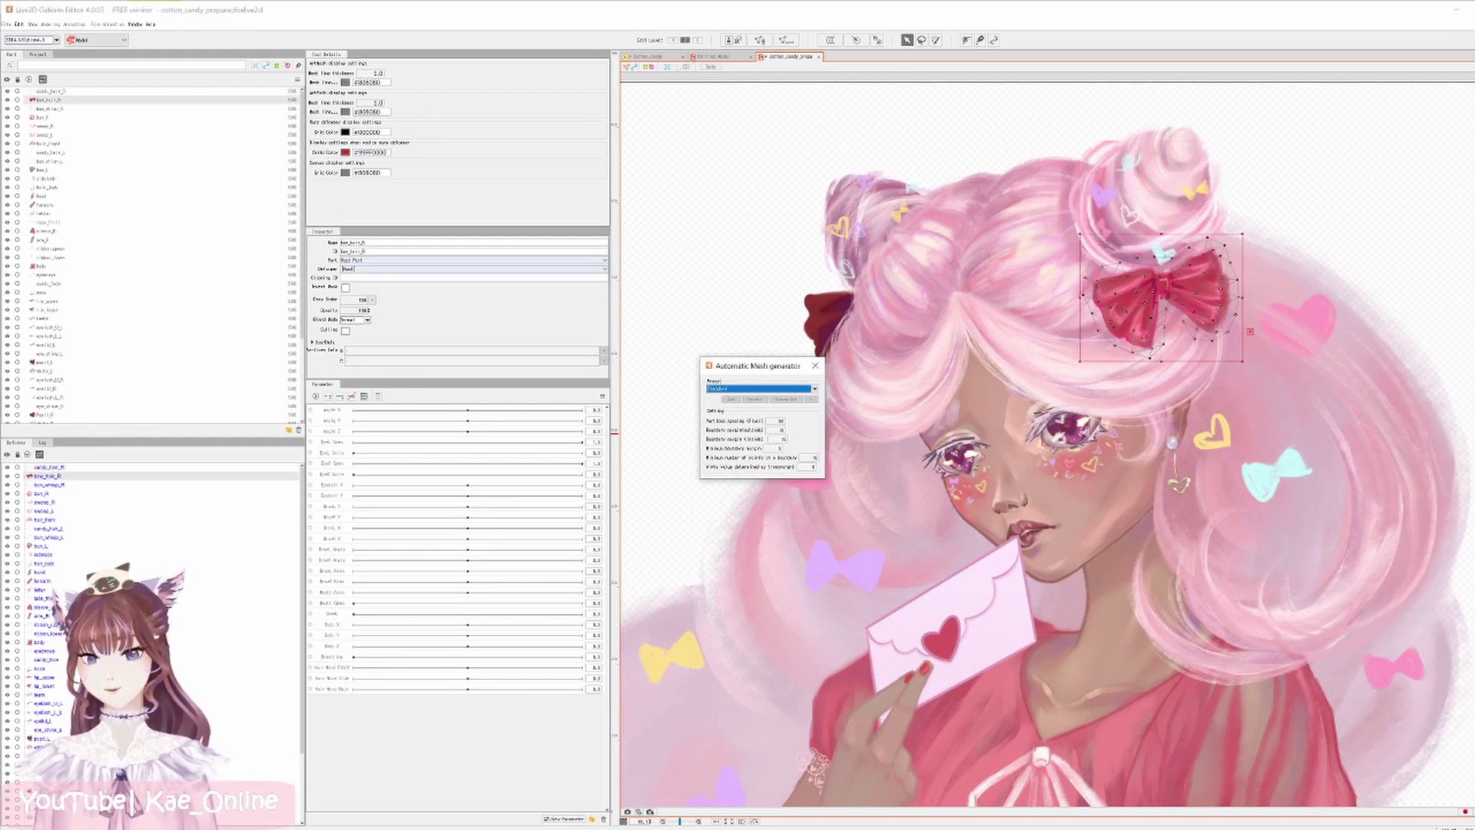
Generate Standard preset meshes for the hair parts from bun_R down through the swoops, front hair and left bun.
{"action": "left_click", "coordinate": [77, 117]}
{"action": "left_click", "coordinate": [722, 389]}
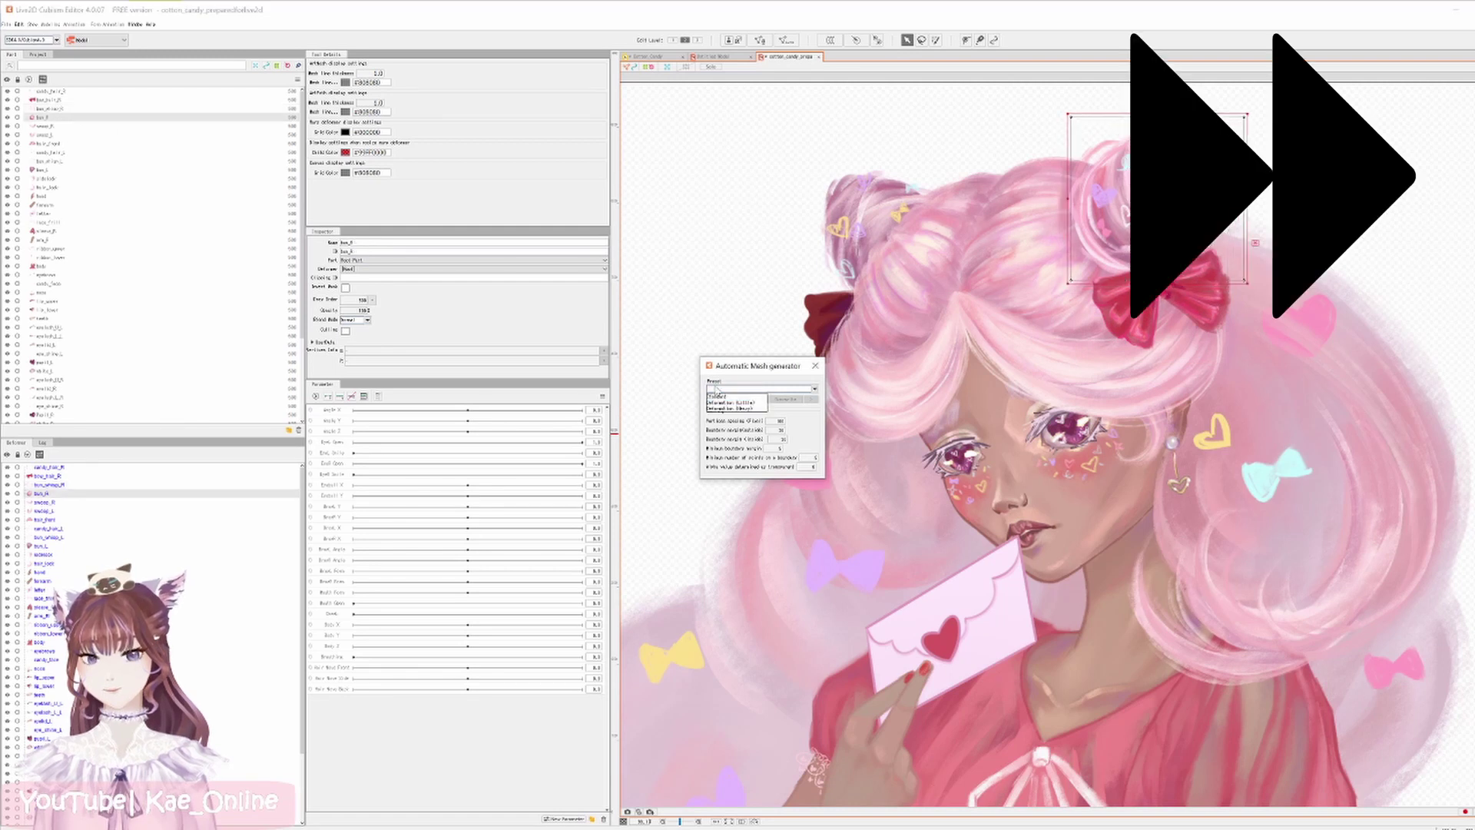
{"action": "left_click", "coordinate": [721, 397]}
{"action": "left_click", "coordinate": [77, 135]}
{"action": "left_click", "coordinate": [722, 388]}
{"action": "left_click", "coordinate": [77, 143]}
{"action": "left_click", "coordinate": [729, 397]}
{"action": "left_click", "coordinate": [83, 161]}
{"action": "left_click", "coordinate": [76, 178]}
{"action": "left_click", "coordinate": [745, 389]}
{"action": "left_click", "coordinate": [742, 396]}
Generate Standard preset meshes for the hair lock, hand, forearm, letter and right sleeve parts.
{"action": "left_click", "coordinate": [77, 186]}
{"action": "left_click", "coordinate": [81, 196]}
{"action": "left_click", "coordinate": [85, 204]}
{"action": "left_click", "coordinate": [85, 213]}
{"action": "left_click", "coordinate": [80, 222]}
{"action": "left_click", "coordinate": [77, 230]}
{"action": "left_click", "coordinate": [737, 396]}
Generate Standard preset meshes for the arm, ribbon pieces, body, eyebrows, face candy and nose.
{"action": "left_click", "coordinate": [73, 240]}
{"action": "left_click", "coordinate": [73, 248]}
{"action": "left_click", "coordinate": [73, 258]}
{"action": "left_click", "coordinate": [73, 265]}
{"action": "left_click", "coordinate": [73, 274]}
{"action": "left_click", "coordinate": [73, 283]}
{"action": "left_click", "coordinate": [73, 292]}
{"action": "left_click", "coordinate": [761, 398]}
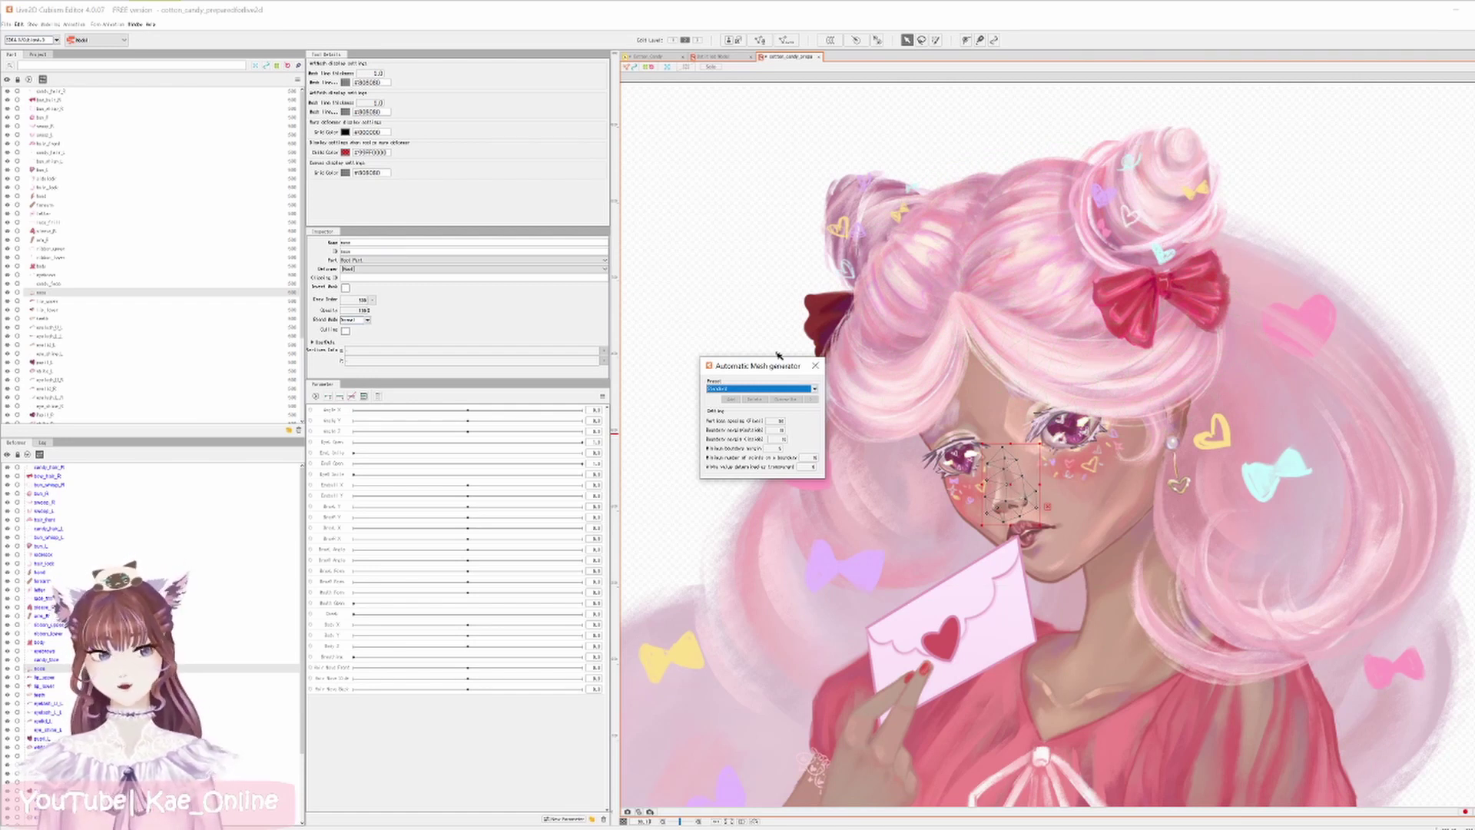
Generate meshes for the lips, teeth, eyelashes and left-eye parts, using a Deformation preset for the lips.
{"action": "left_click", "coordinate": [66, 302]}
{"action": "left_click", "coordinate": [756, 390]}
{"action": "left_click", "coordinate": [730, 408]}
{"action": "left_click", "coordinate": [66, 310]}
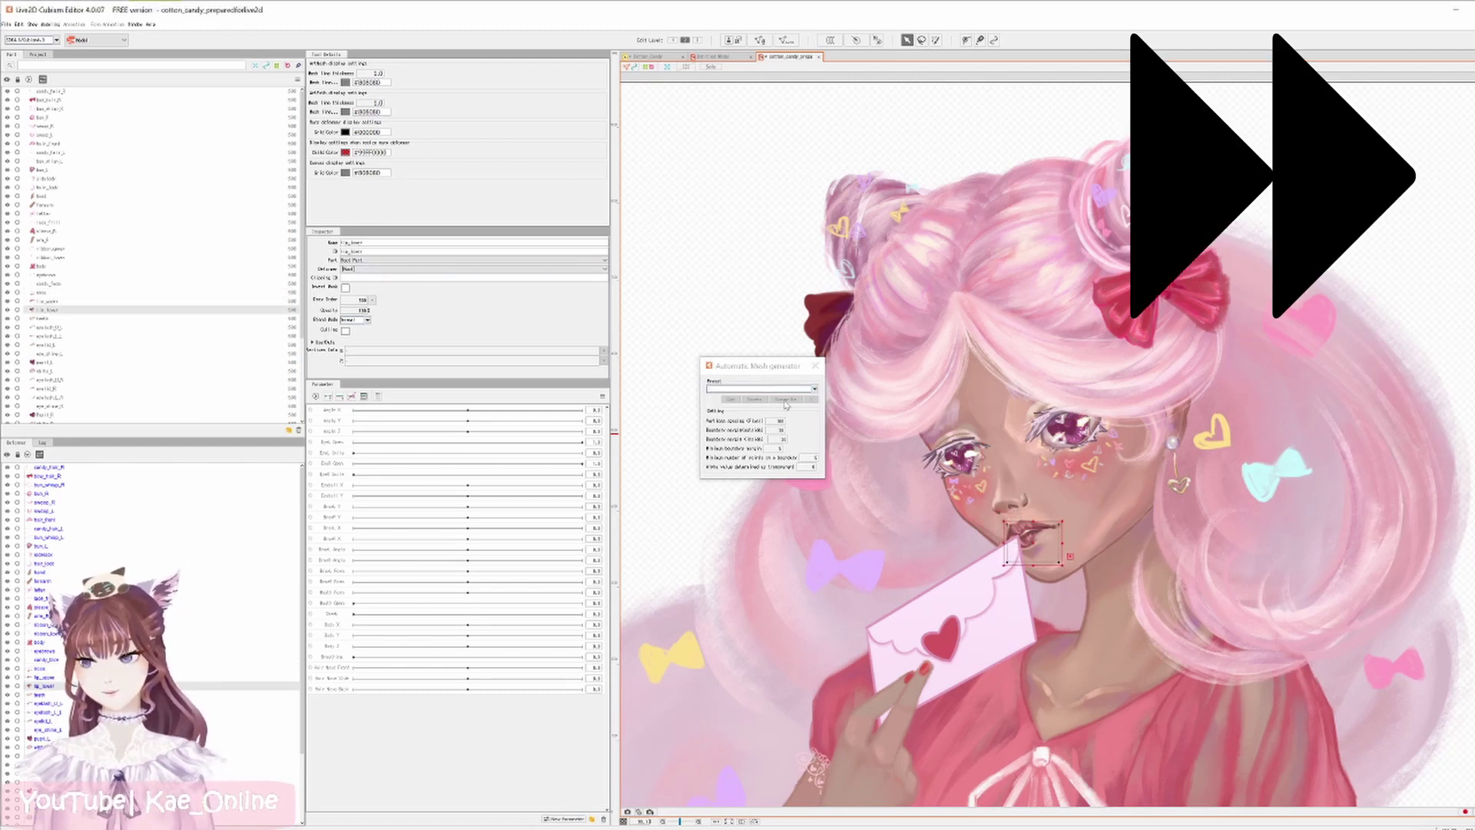
{"action": "left_click", "coordinate": [66, 318]}
{"action": "left_click", "coordinate": [66, 327]}
{"action": "left_click", "coordinate": [66, 336]}
{"action": "left_click", "coordinate": [66, 345]}
{"action": "left_click", "coordinate": [66, 361]}
{"action": "left_click", "coordinate": [757, 389]}
Generate meshes for the remaining parts down through the earring and back layers, and close the mesh generator.
{"action": "key", "text": "Down"}
{"action": "key", "text": "Down"}
{"action": "key", "text": "Down"}
{"action": "key", "text": "Down"}
{"action": "key", "text": "Down"}
{"action": "key", "text": "Down"}
{"action": "key", "text": "Down"}
{"action": "key", "text": "Down"}
{"action": "key", "text": "Down"}
{"action": "key", "text": "Down"}
{"action": "key", "text": "Down"}
{"action": "key", "text": "Down"}
{"action": "key", "text": "Down"}
{"action": "key", "text": "Down"}
{"action": "key", "text": "Down"}
{"action": "key", "text": "Down"}
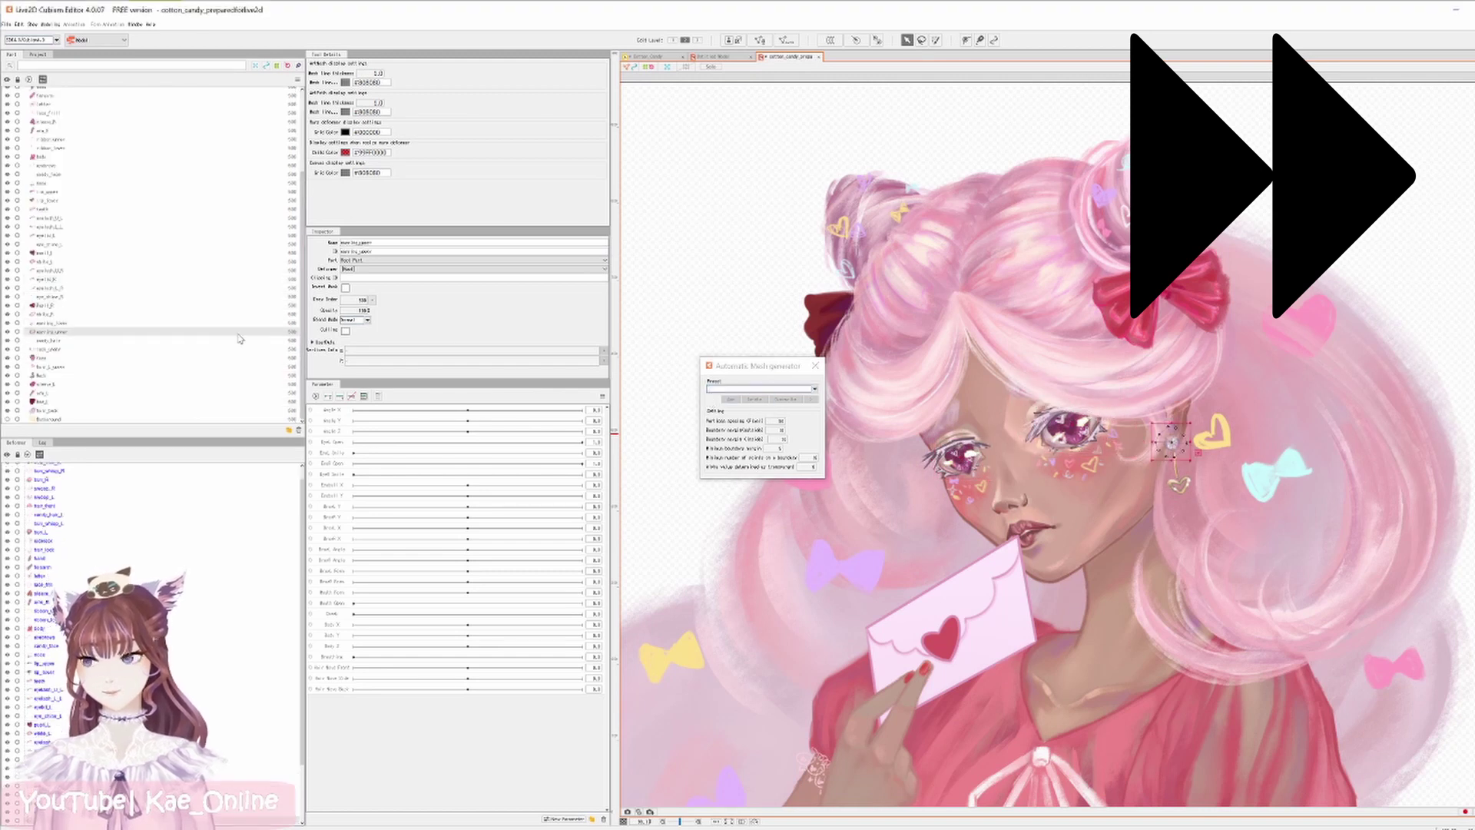
{"action": "key", "text": "Down"}
{"action": "key", "text": "Down"}
{"action": "key", "text": "Down"}
{"action": "left_click", "coordinate": [815, 365]}
Make the Background part visible and delete it from the model.
{"action": "scroll", "coordinate": [975, 331], "scroll_direction": "down", "scroll_amount": 3}
{"action": "left_click", "coordinate": [7, 418]}
{"action": "left_click_drag", "start_coordinate": [1143, 446], "coordinate": [1143, 381]}
{"action": "scroll", "coordinate": [1143, 382], "scroll_direction": "down", "scroll_amount": 2}
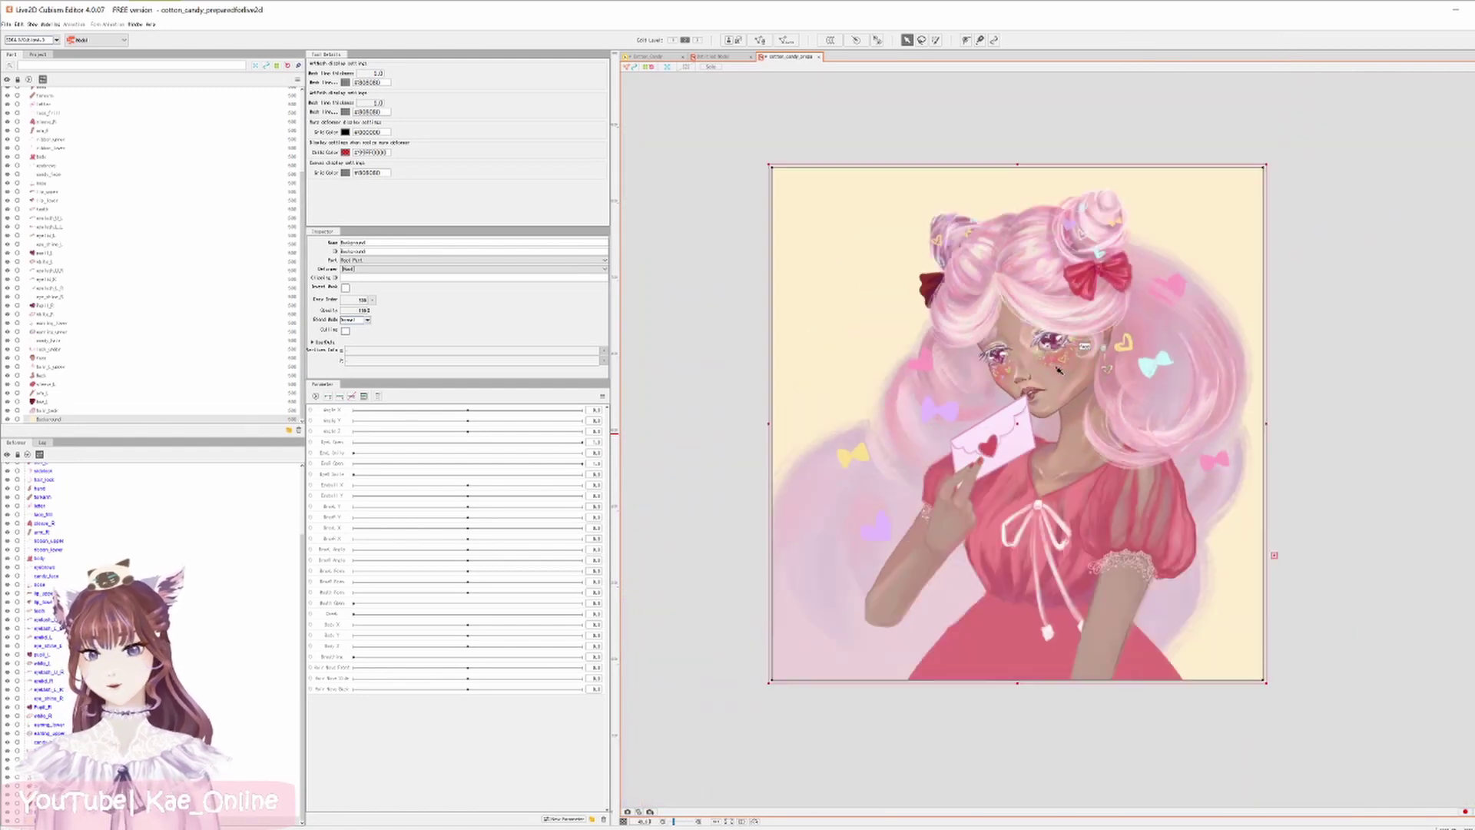
{"action": "scroll", "coordinate": [1091, 361], "scroll_direction": "up", "scroll_amount": 3}
{"action": "scroll", "coordinate": [1068, 353], "scroll_direction": "down", "scroll_amount": 3}
{"action": "scroll", "coordinate": [1068, 350], "scroll_direction": "up", "scroll_amount": 2}
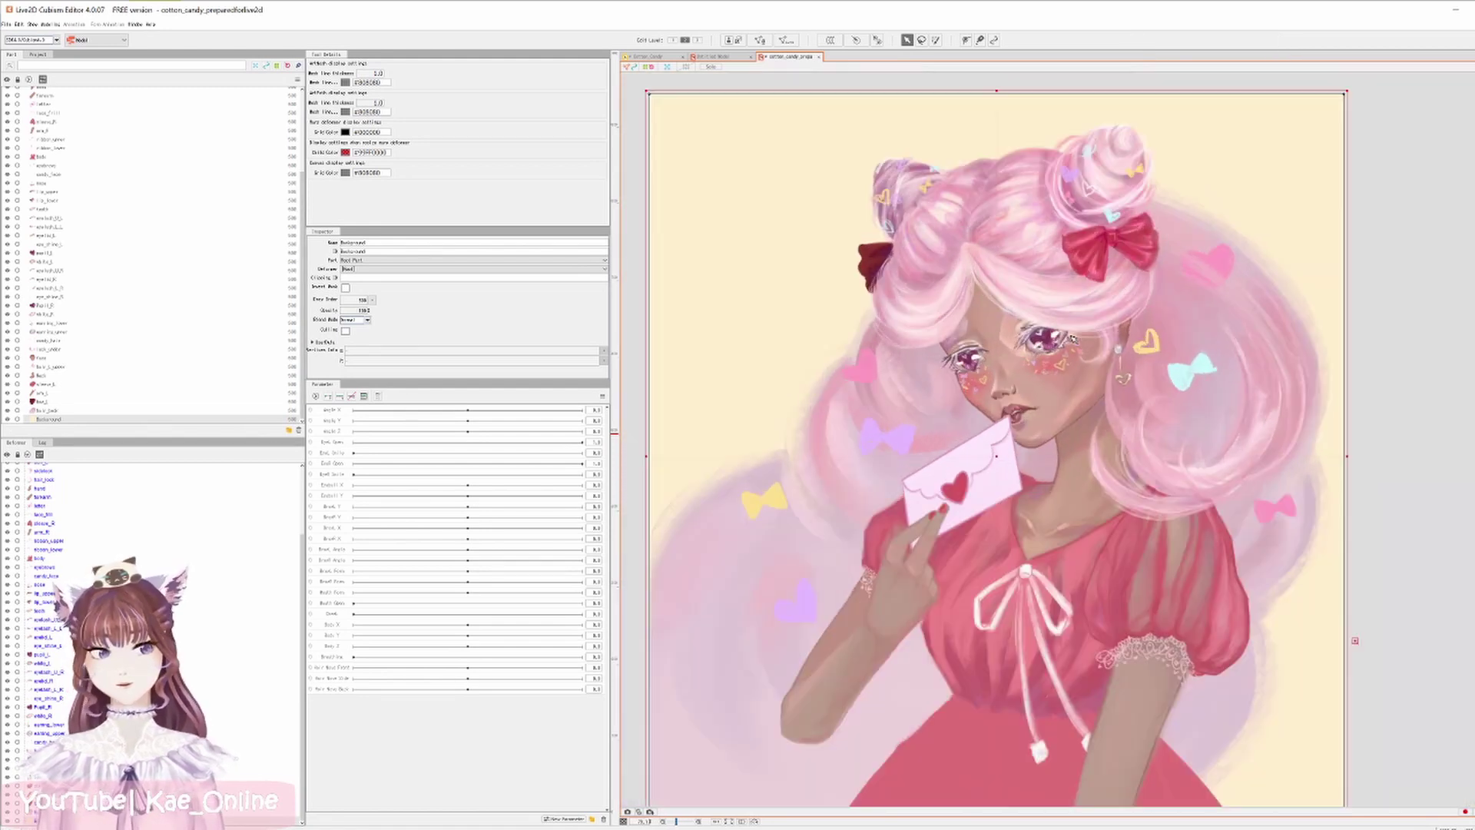
{"action": "left_click_drag", "start_coordinate": [916, 250], "coordinate": [1031, 264]}
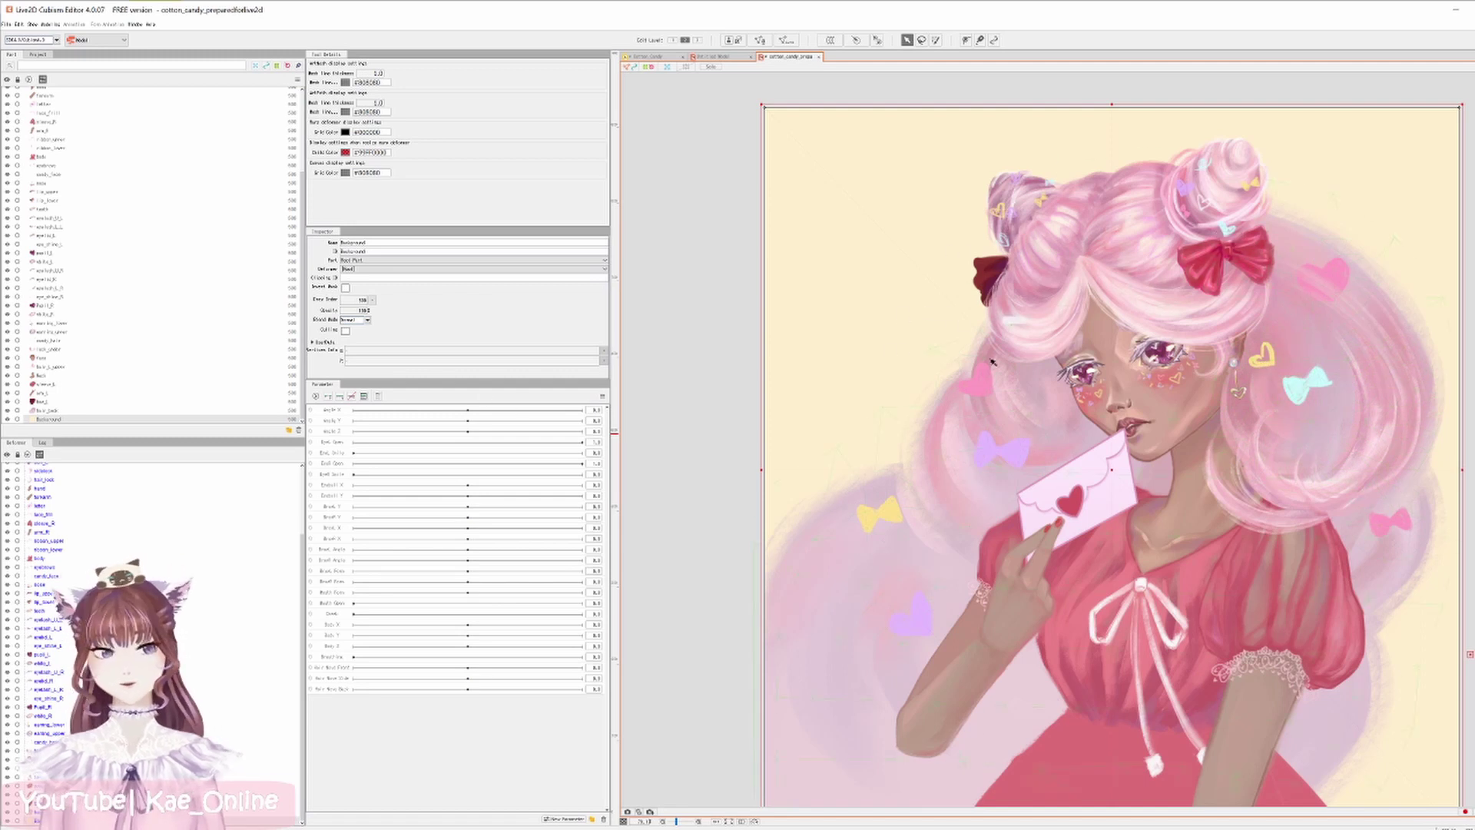
{"action": "left_click_drag", "start_coordinate": [1035, 397], "coordinate": [999, 379]}
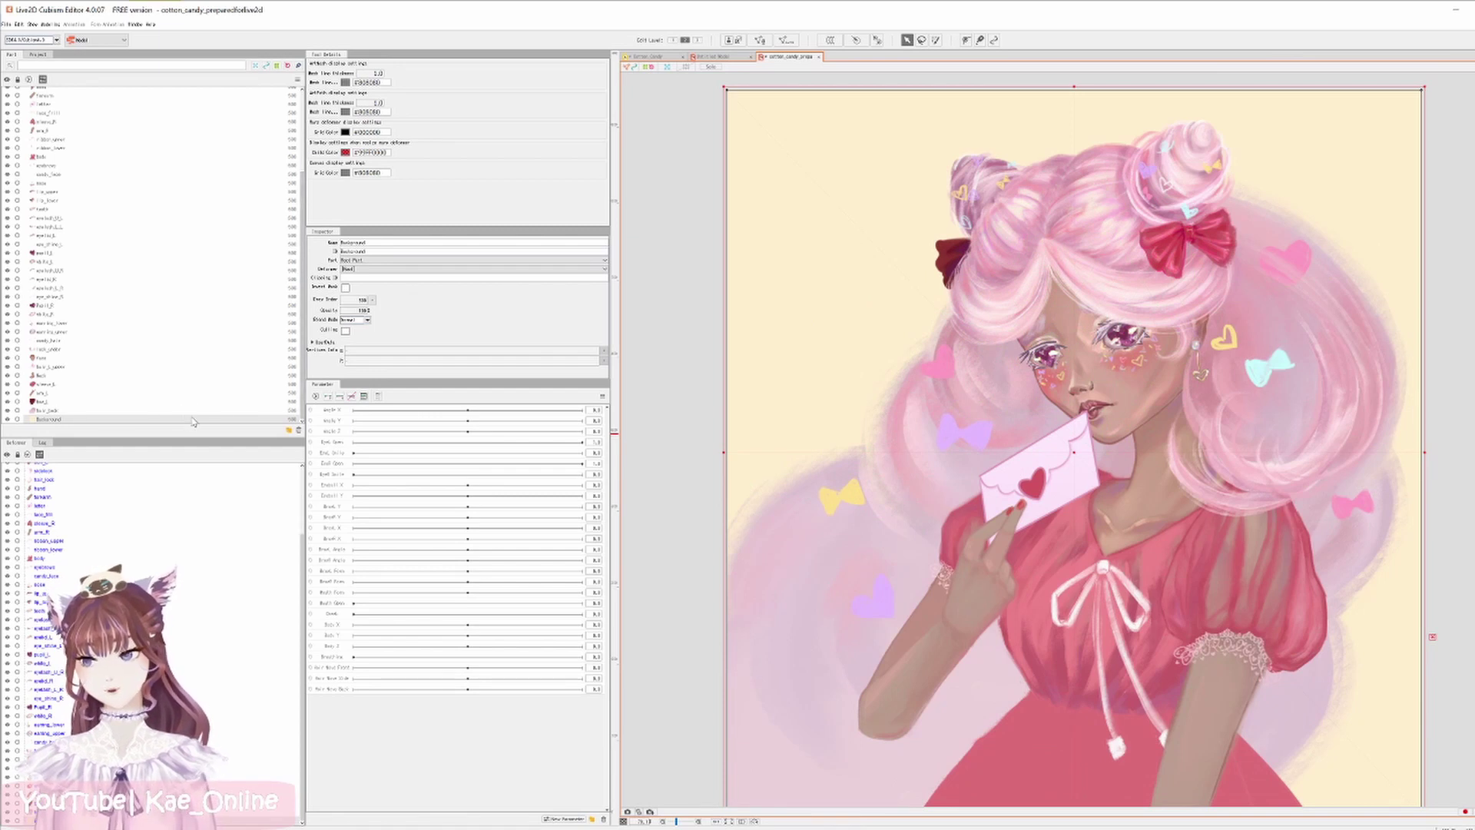
{"action": "key", "text": "Delete"}
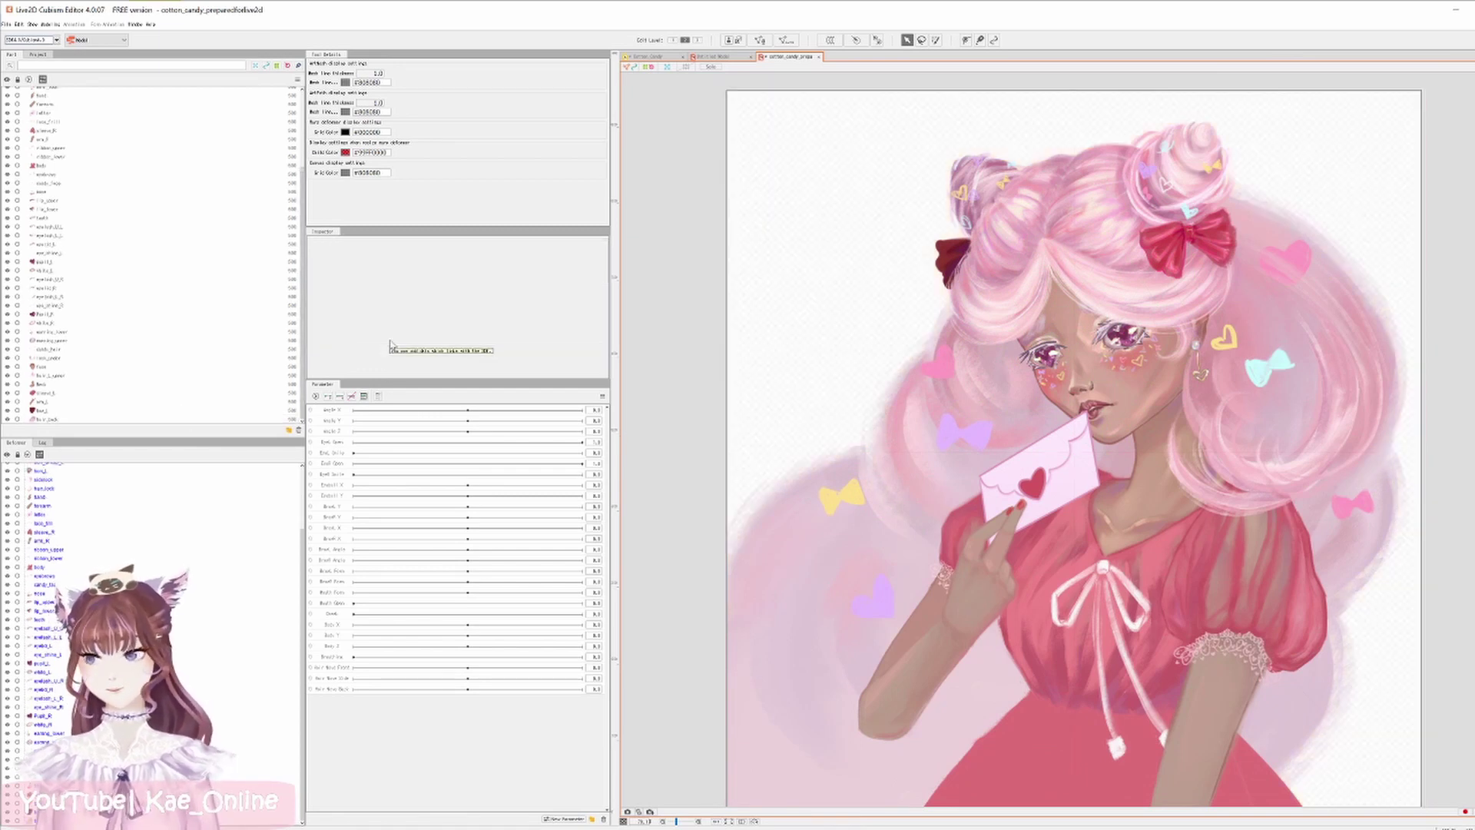
{"action": "scroll", "coordinate": [896, 356], "scroll_direction": "down", "scroll_amount": 1}
{"action": "scroll", "coordinate": [951, 355], "scroll_direction": "up", "scroll_amount": 1}
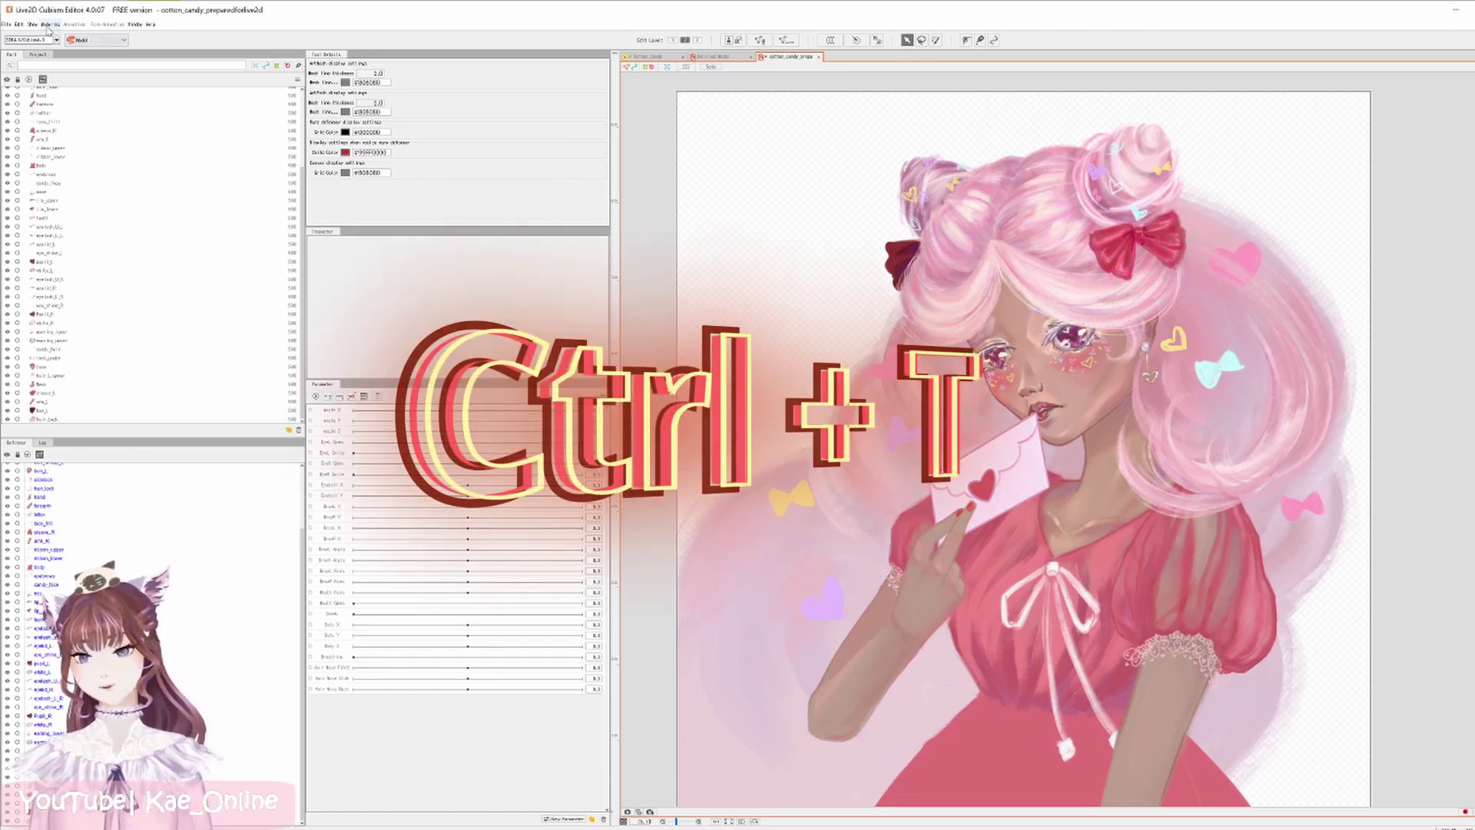
{"action": "left_click", "coordinate": [51, 24]}
{"action": "mouse_move", "coordinate": [69, 50]}
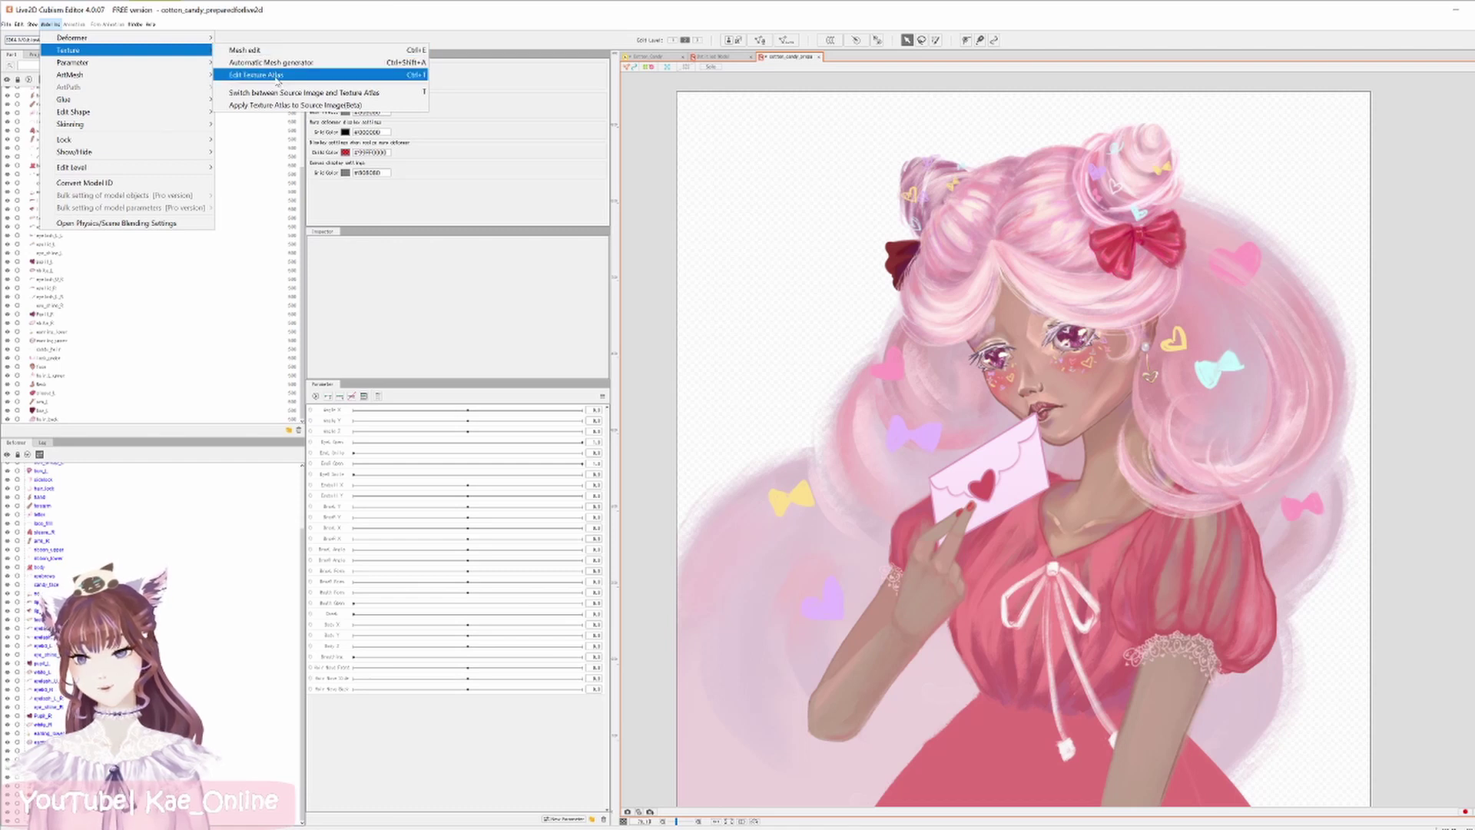
{"action": "left_click", "coordinate": [672, 130]}
{"action": "scroll", "coordinate": [1137, 222], "scroll_direction": "up", "scroll_amount": 2}
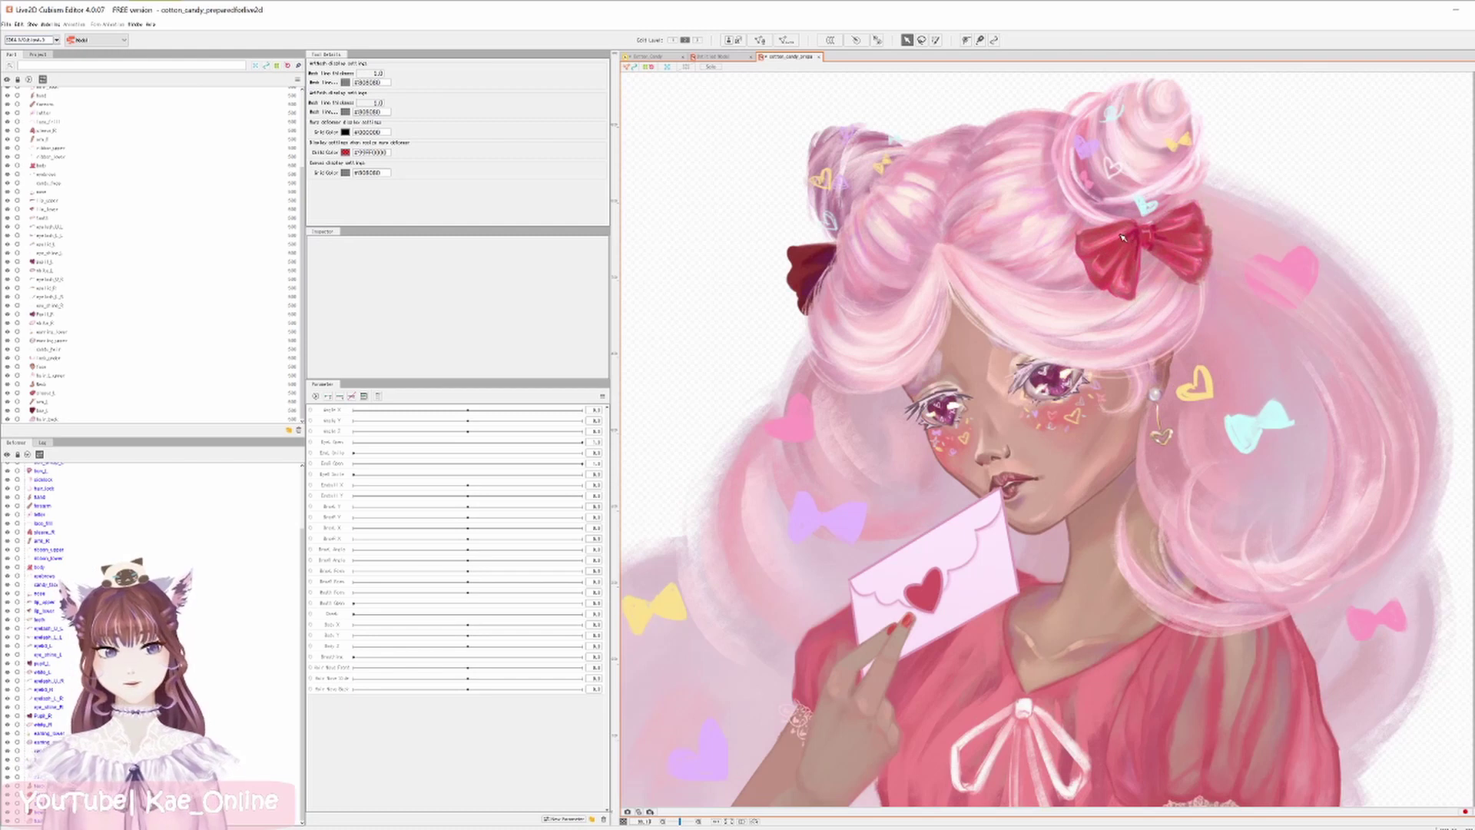
{"action": "scroll", "coordinate": [1122, 239], "scroll_direction": "up", "scroll_amount": 3}
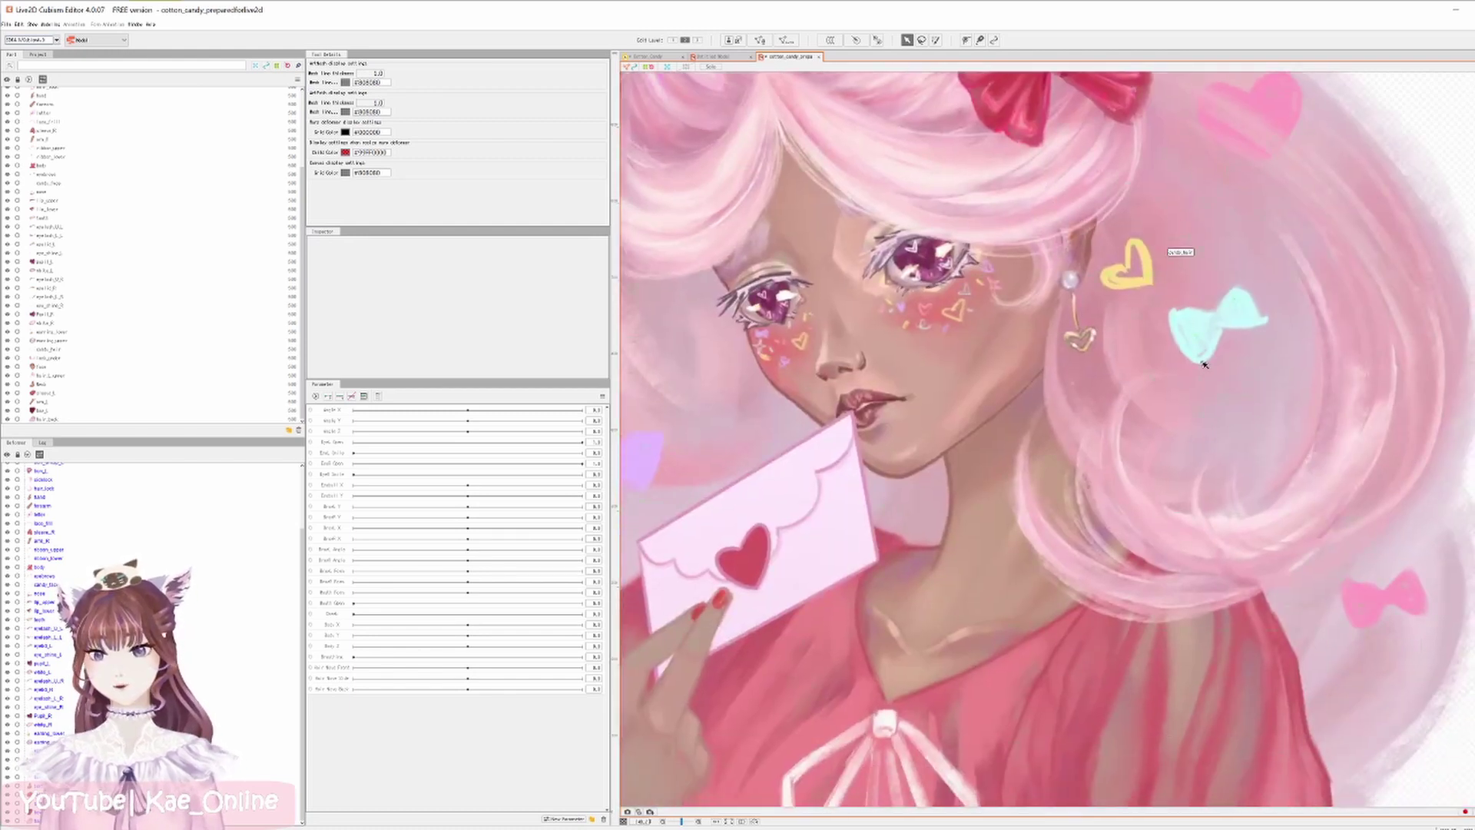
{"action": "scroll", "coordinate": [1204, 364], "scroll_direction": "up", "scroll_amount": 2}
{"action": "scroll", "coordinate": [1194, 350], "scroll_direction": "down", "scroll_amount": 4}
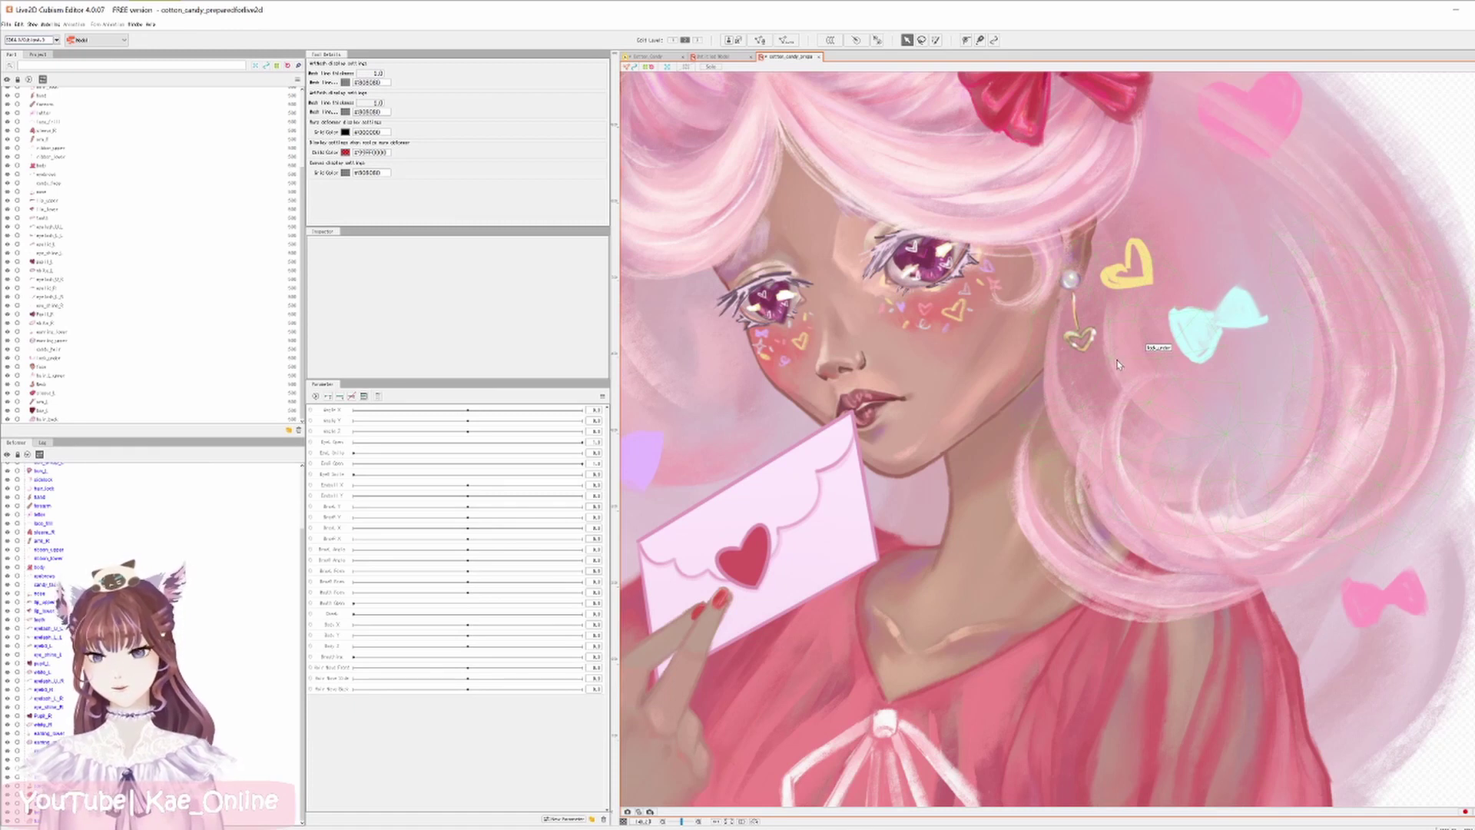
Start a new texture atlas and set its width and height to 2048 px.
{"action": "key", "text": "ctrl+t"}
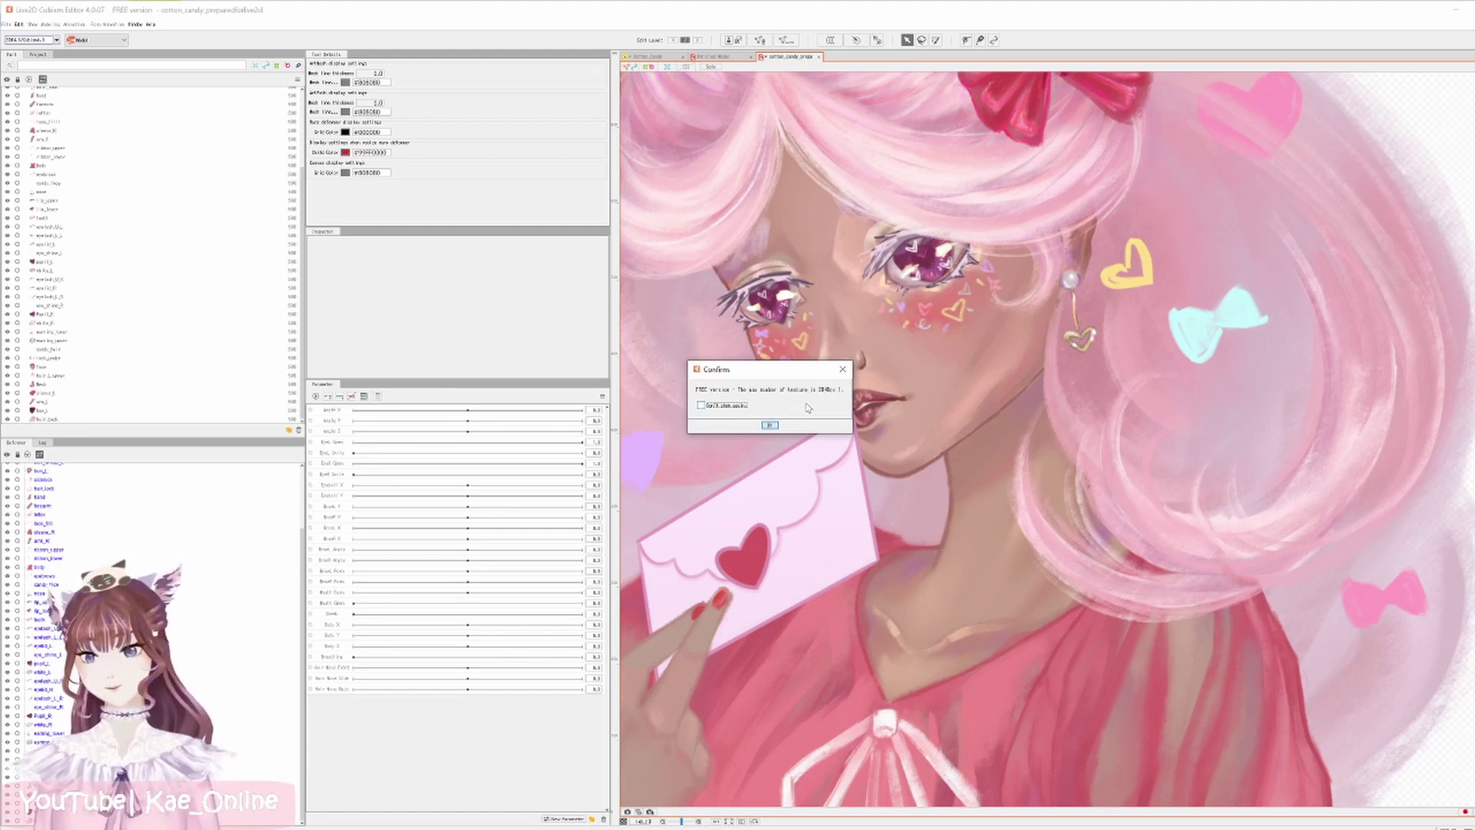
{"action": "left_click", "coordinate": [769, 425]}
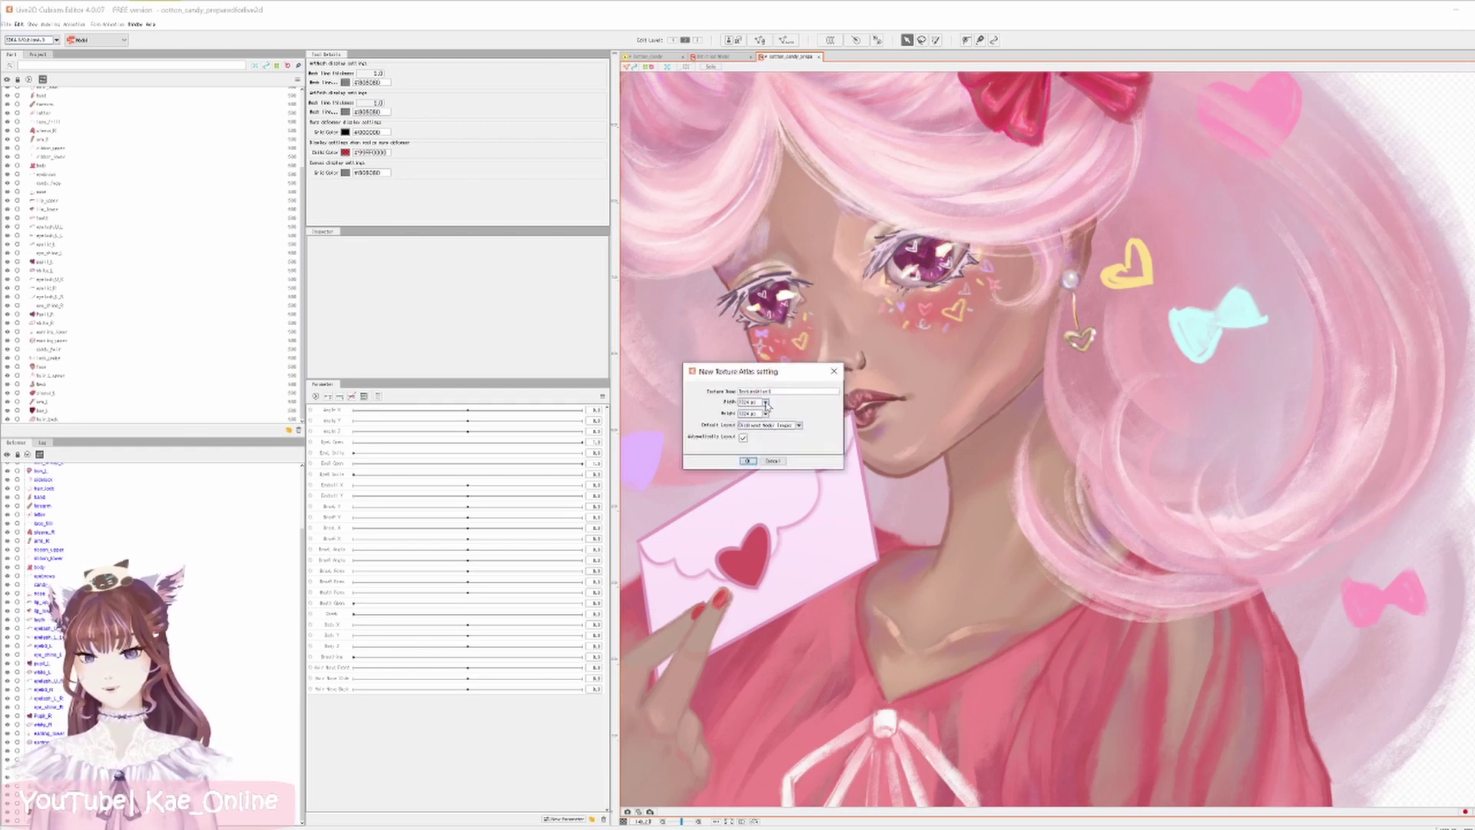
{"action": "left_click", "coordinate": [766, 404]}
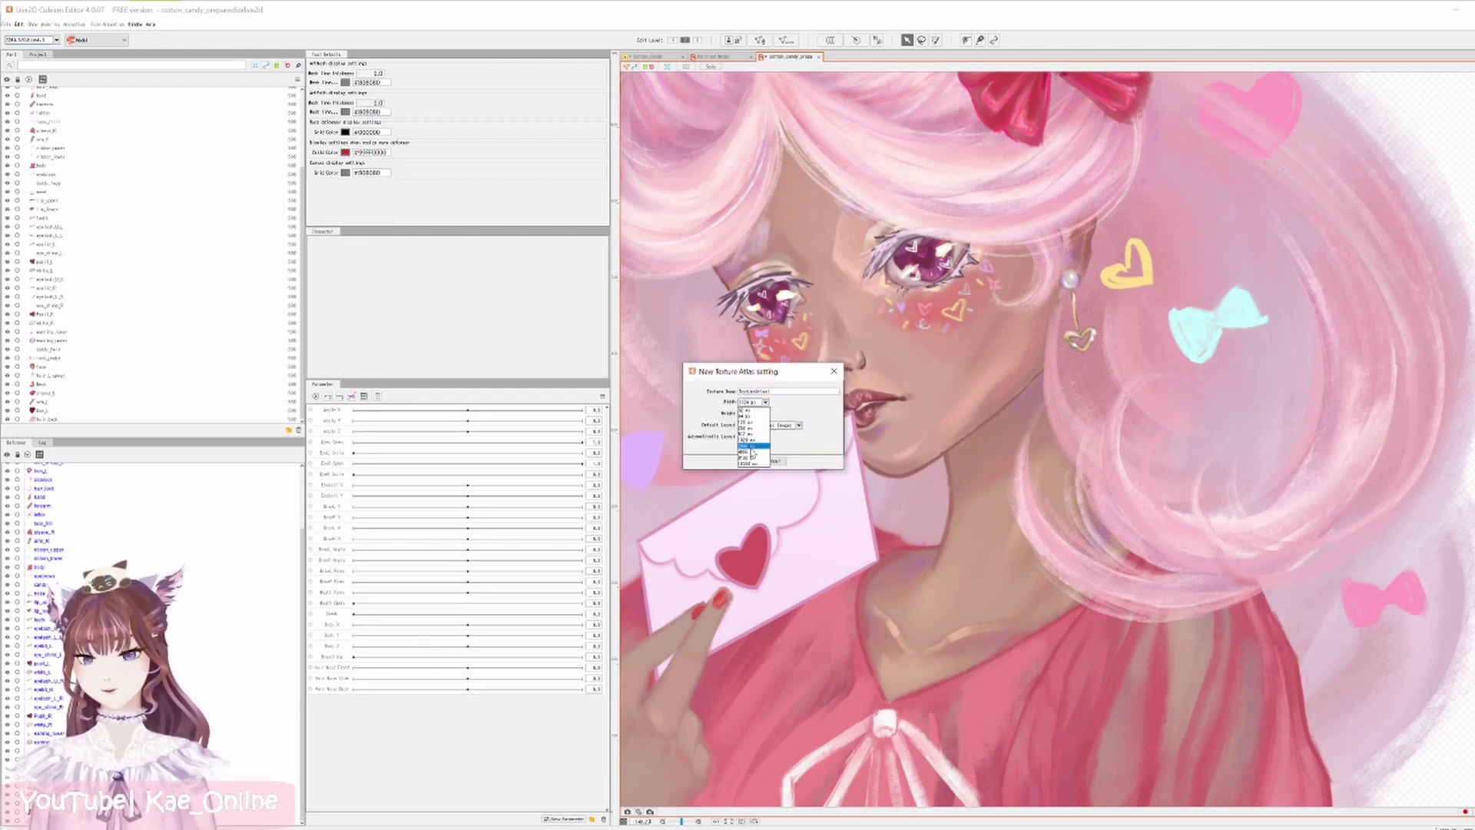
{"action": "left_click", "coordinate": [752, 452]}
{"action": "left_click", "coordinate": [766, 402]}
{"action": "left_click", "coordinate": [752, 447]}
{"action": "left_click", "coordinate": [765, 413]}
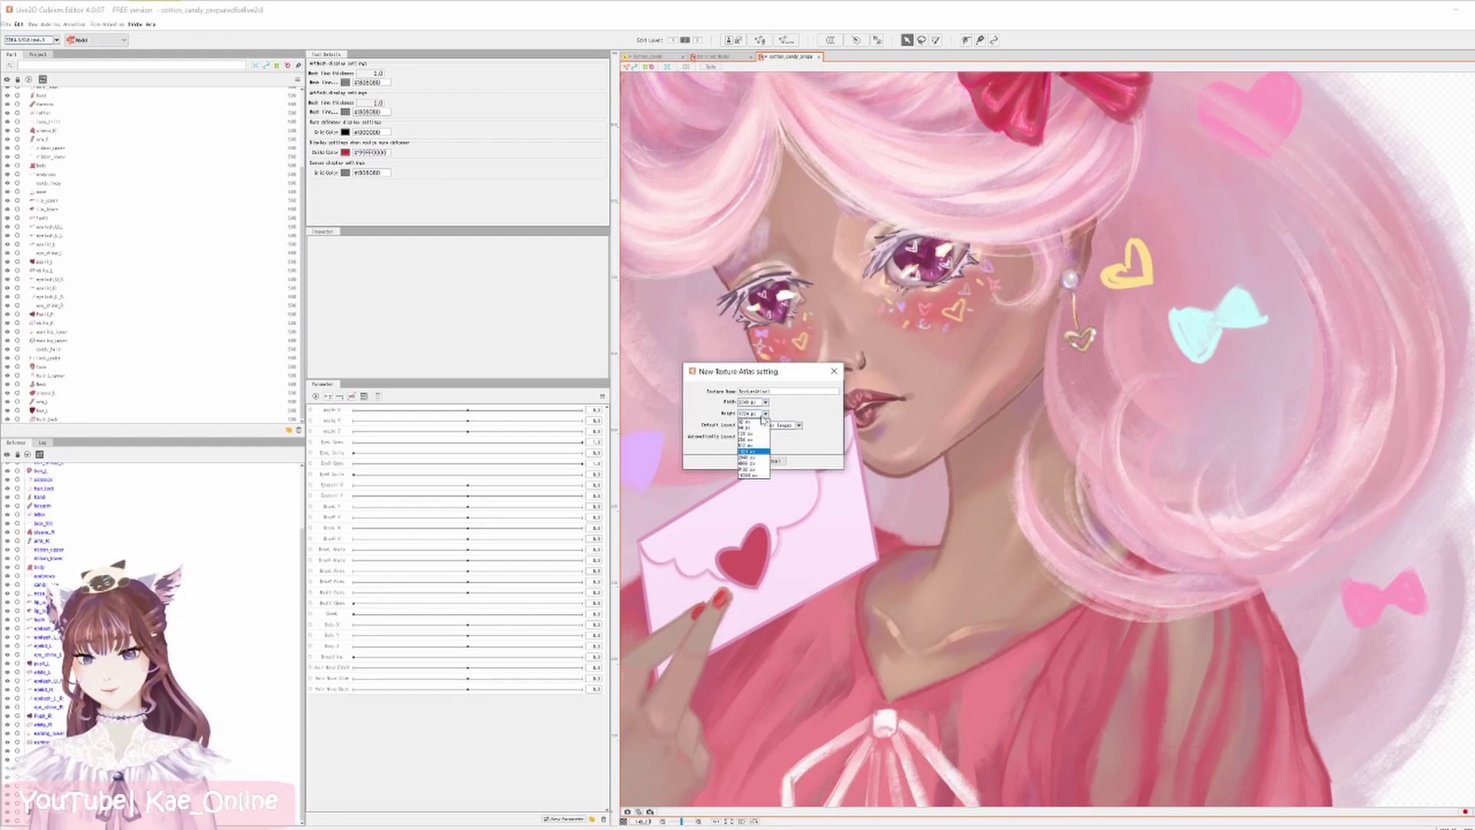
{"action": "left_click", "coordinate": [751, 458]}
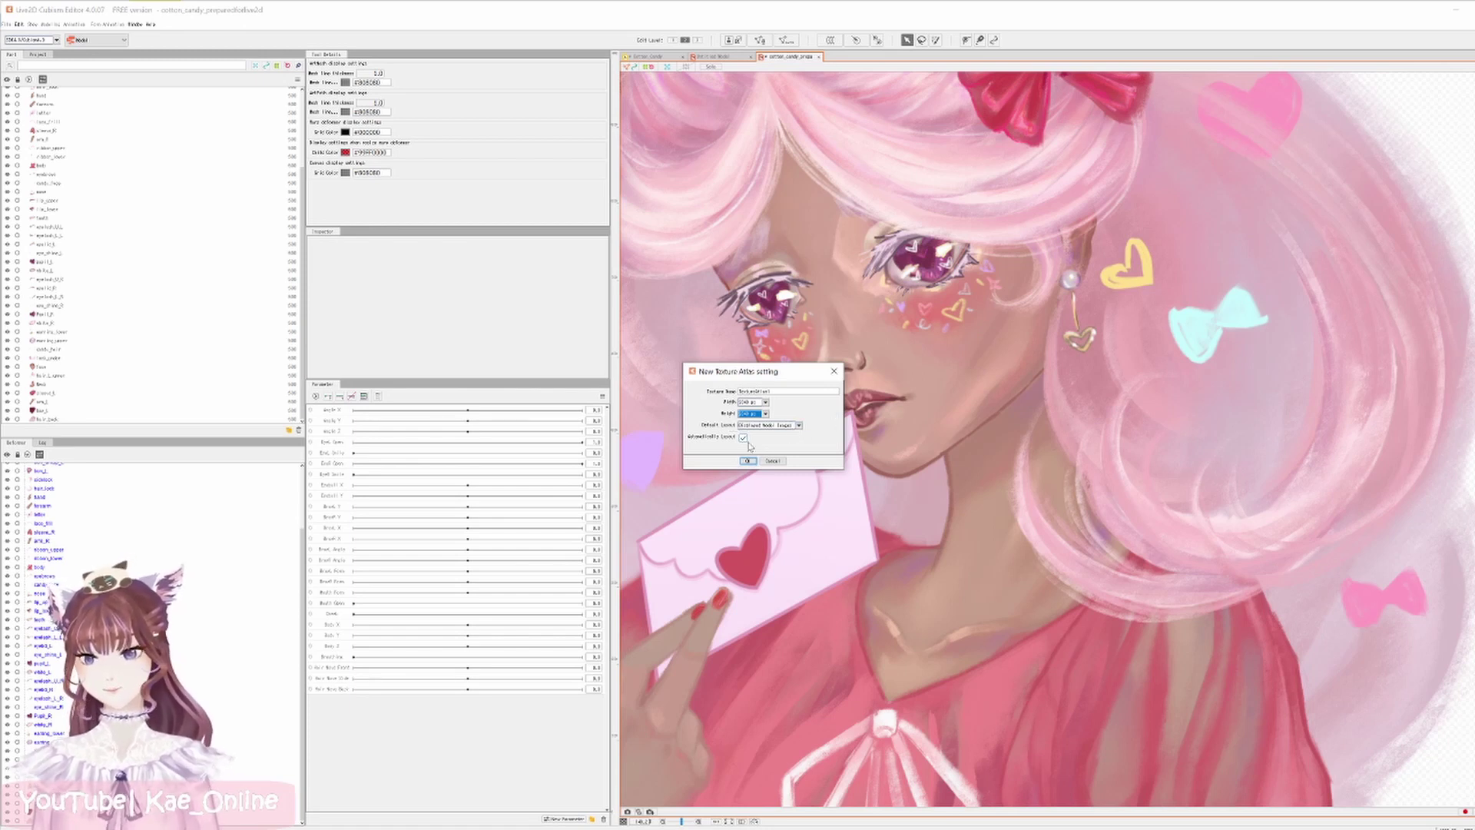
Name the texture atlas CottonCandyTexture and create it with the automatic layout.
{"action": "left_click_drag", "start_coordinate": [786, 393], "coordinate": [722, 395]}
{"action": "type", "text": "CottonCandyTexture"}
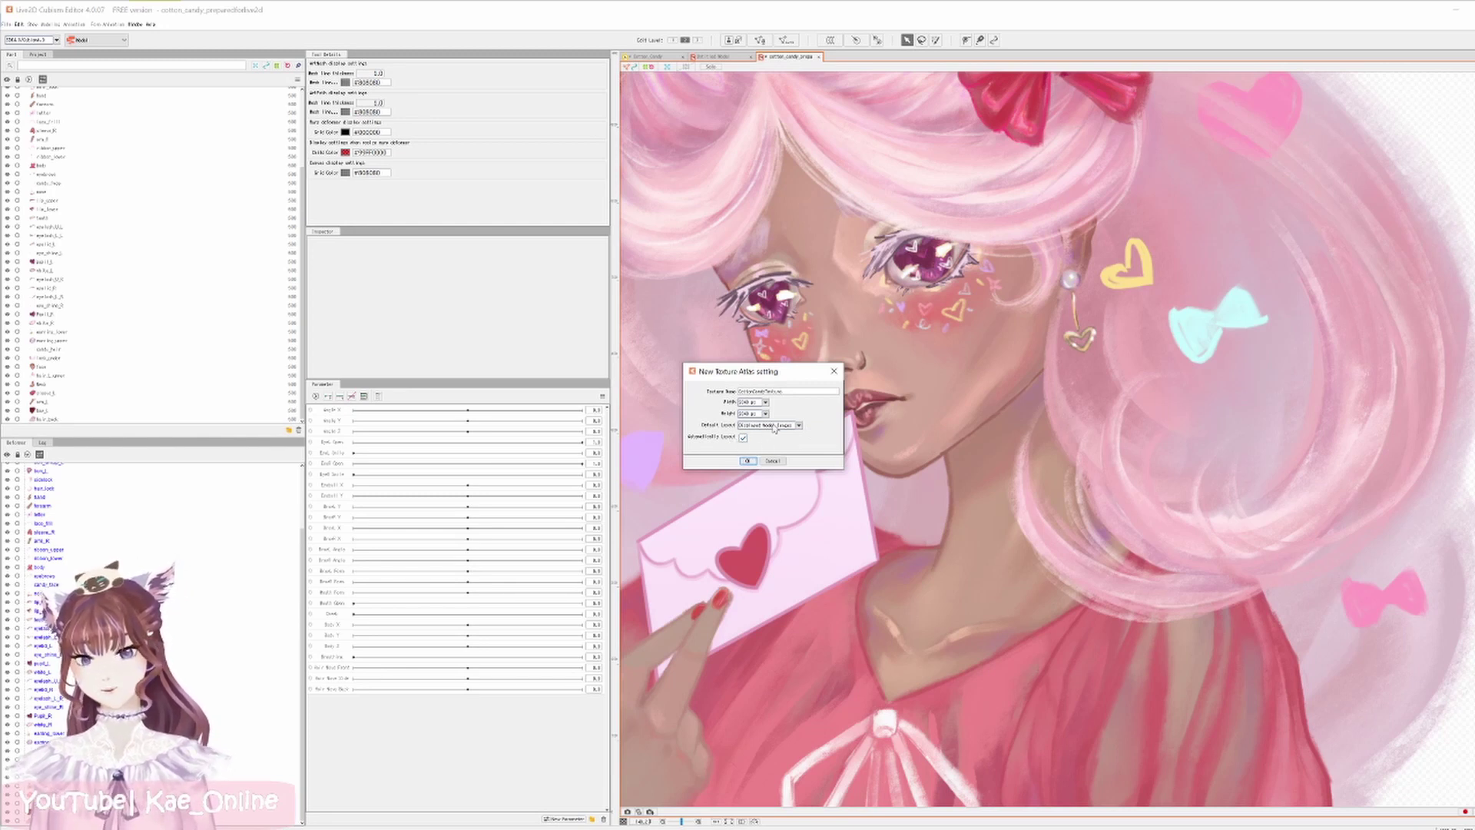
{"action": "left_click", "coordinate": [748, 461]}
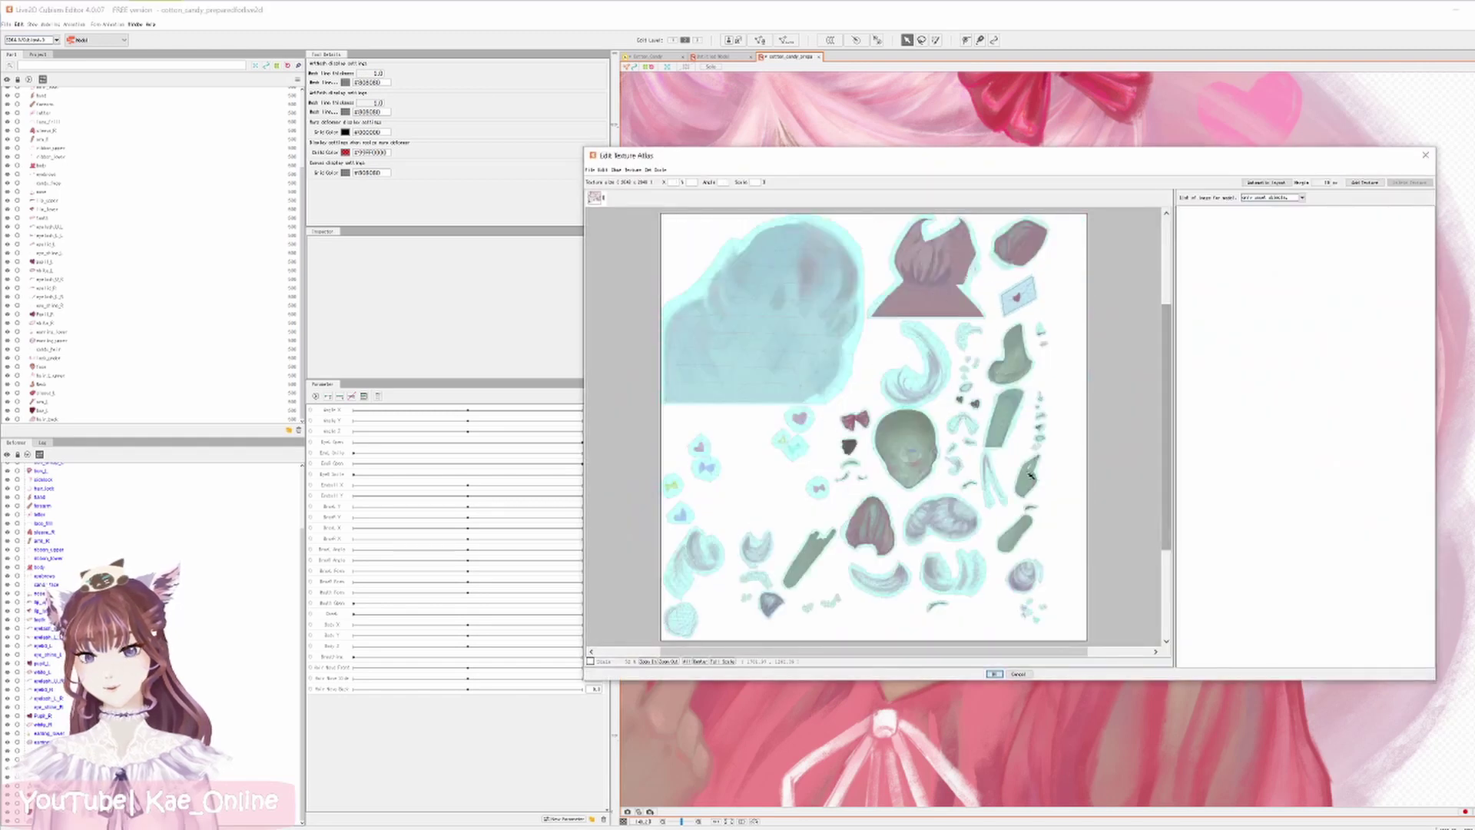
Check how the model parts are packed in the texture atlas and accept the layout.
{"action": "scroll", "coordinate": [1040, 517], "scroll_direction": "down", "scroll_amount": 3}
{"action": "scroll", "coordinate": [1014, 494], "scroll_direction": "up", "scroll_amount": 5}
{"action": "scroll", "coordinate": [840, 309], "scroll_direction": "down", "scroll_amount": 1}
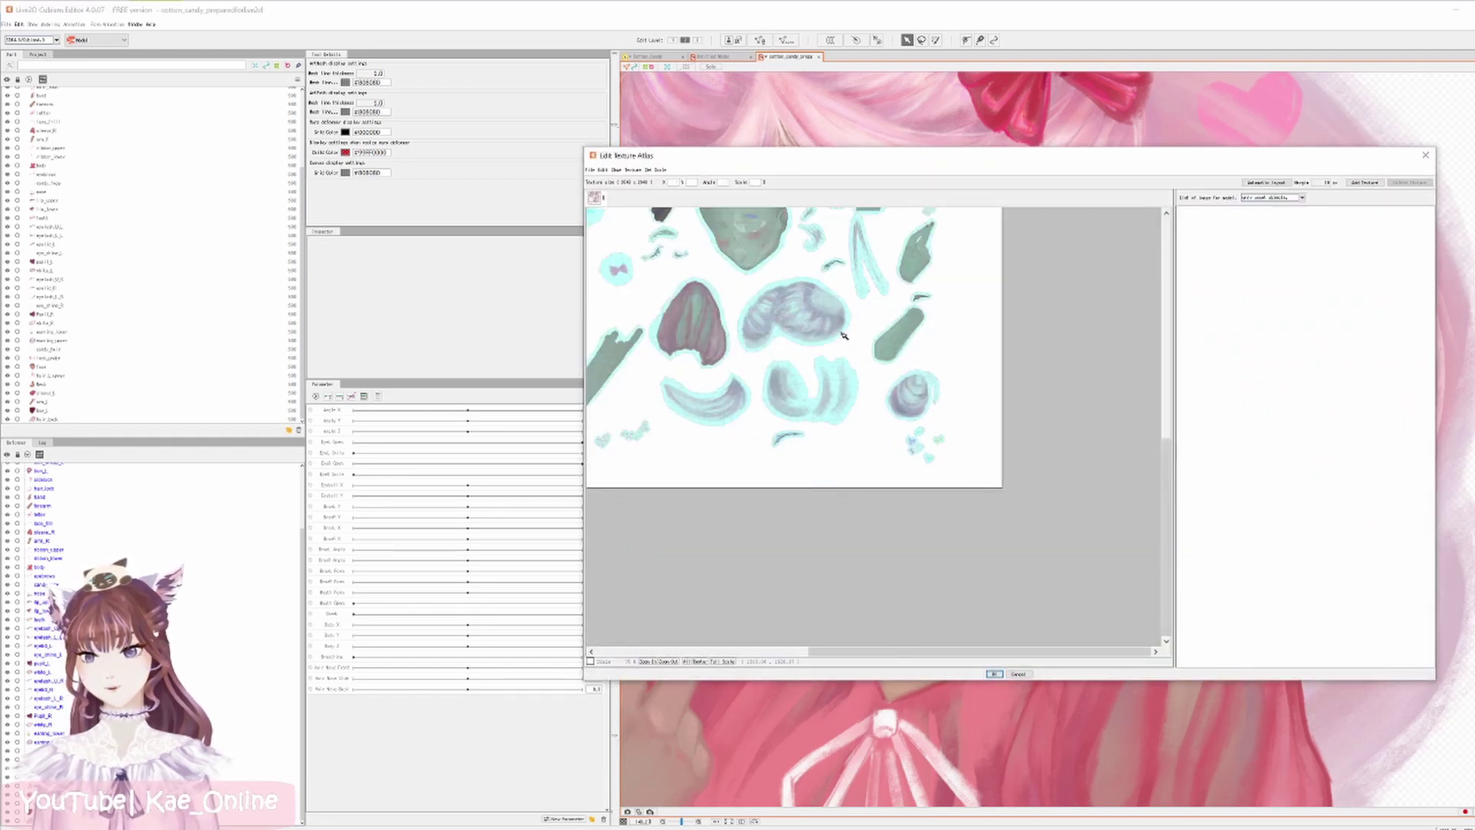
{"action": "scroll", "coordinate": [844, 331], "scroll_direction": "down", "scroll_amount": 2}
{"action": "left_click_drag", "start_coordinate": [842, 351], "coordinate": [842, 403]}
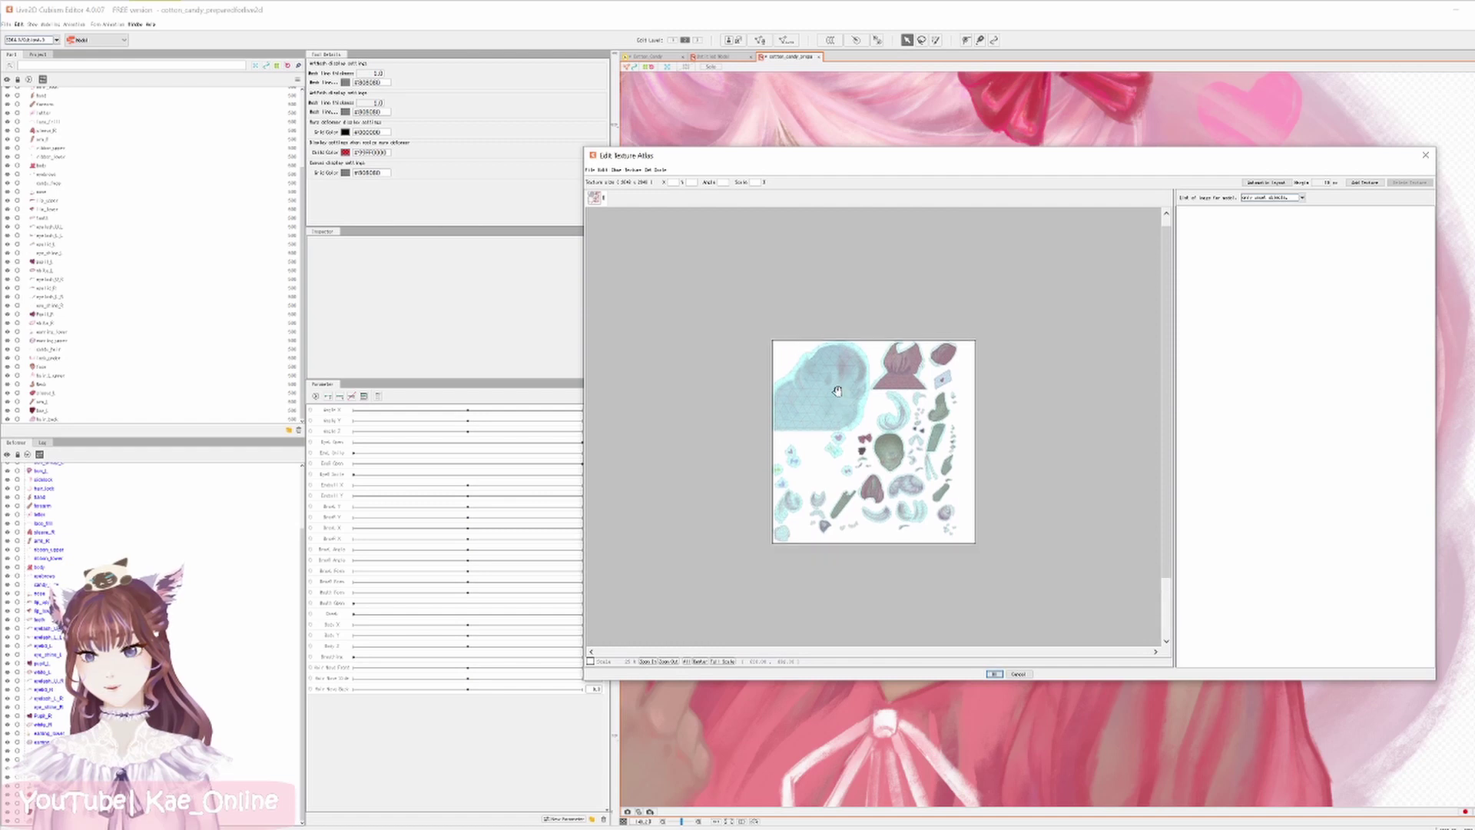
{"action": "scroll", "coordinate": [827, 379], "scroll_direction": "up", "scroll_amount": 2}
{"action": "left_click_drag", "start_coordinate": [959, 161], "coordinate": [827, 89]}
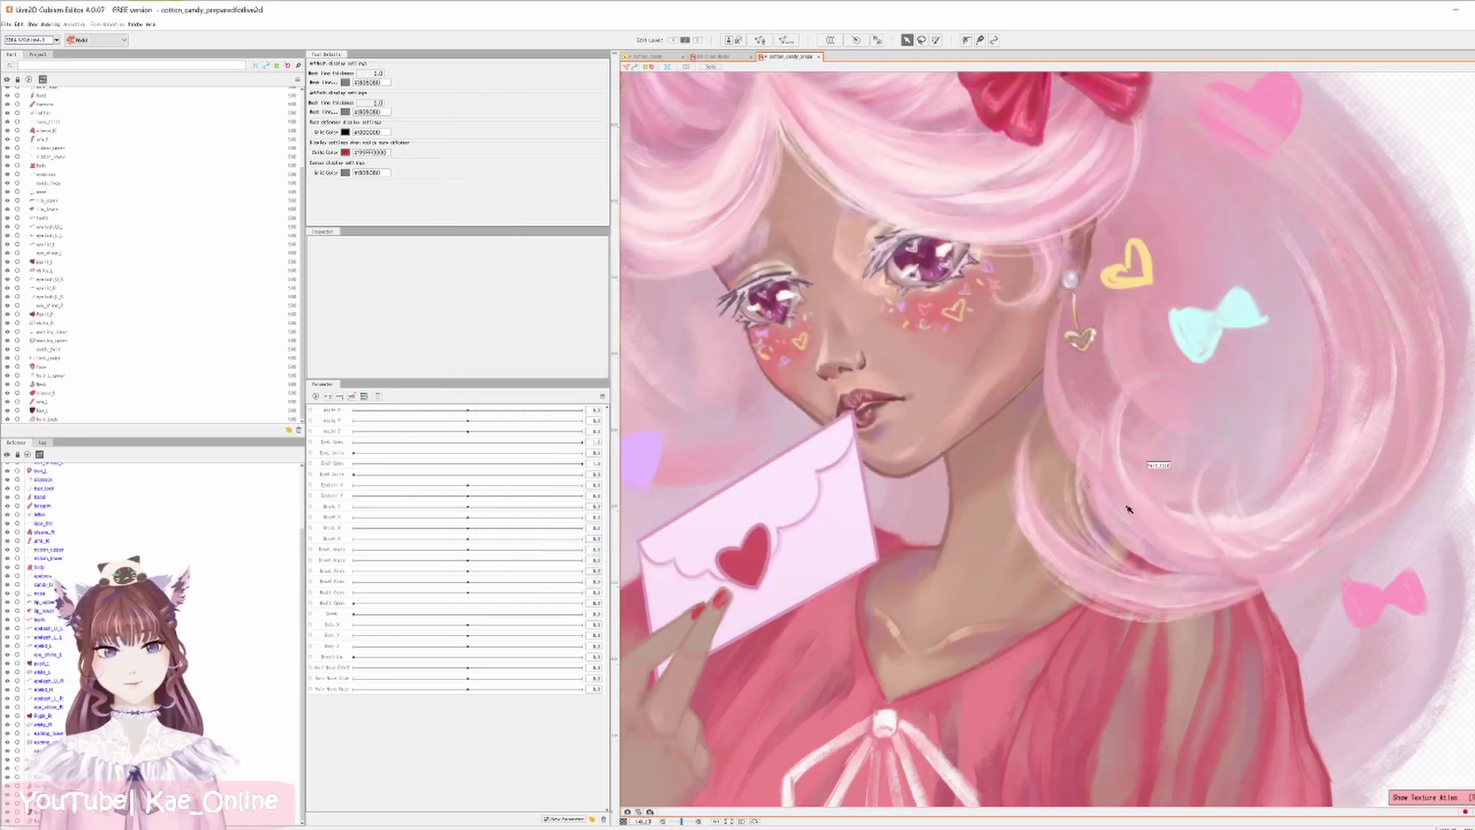
Examine the image quality of the hair curls beside the neck up close.
{"action": "scroll", "coordinate": [1171, 507], "scroll_direction": "up", "scroll_amount": 3}
{"action": "left_click_drag", "start_coordinate": [1165, 560], "coordinate": [1099, 505]}
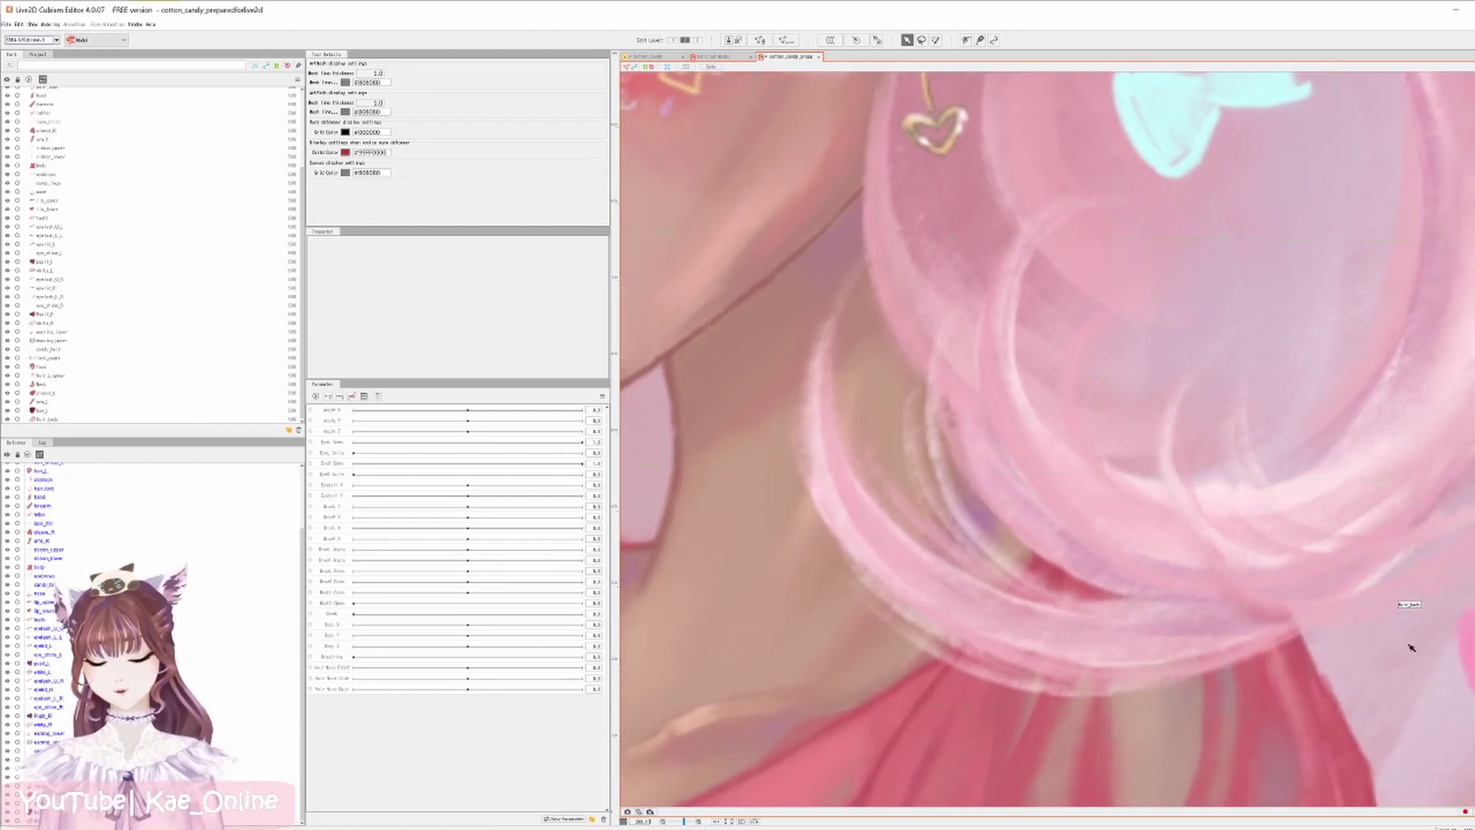
{"action": "scroll", "coordinate": [1203, 437], "scroll_direction": "down", "scroll_amount": 2}
{"action": "scroll", "coordinate": [1202, 437], "scroll_direction": "up", "scroll_amount": 2}
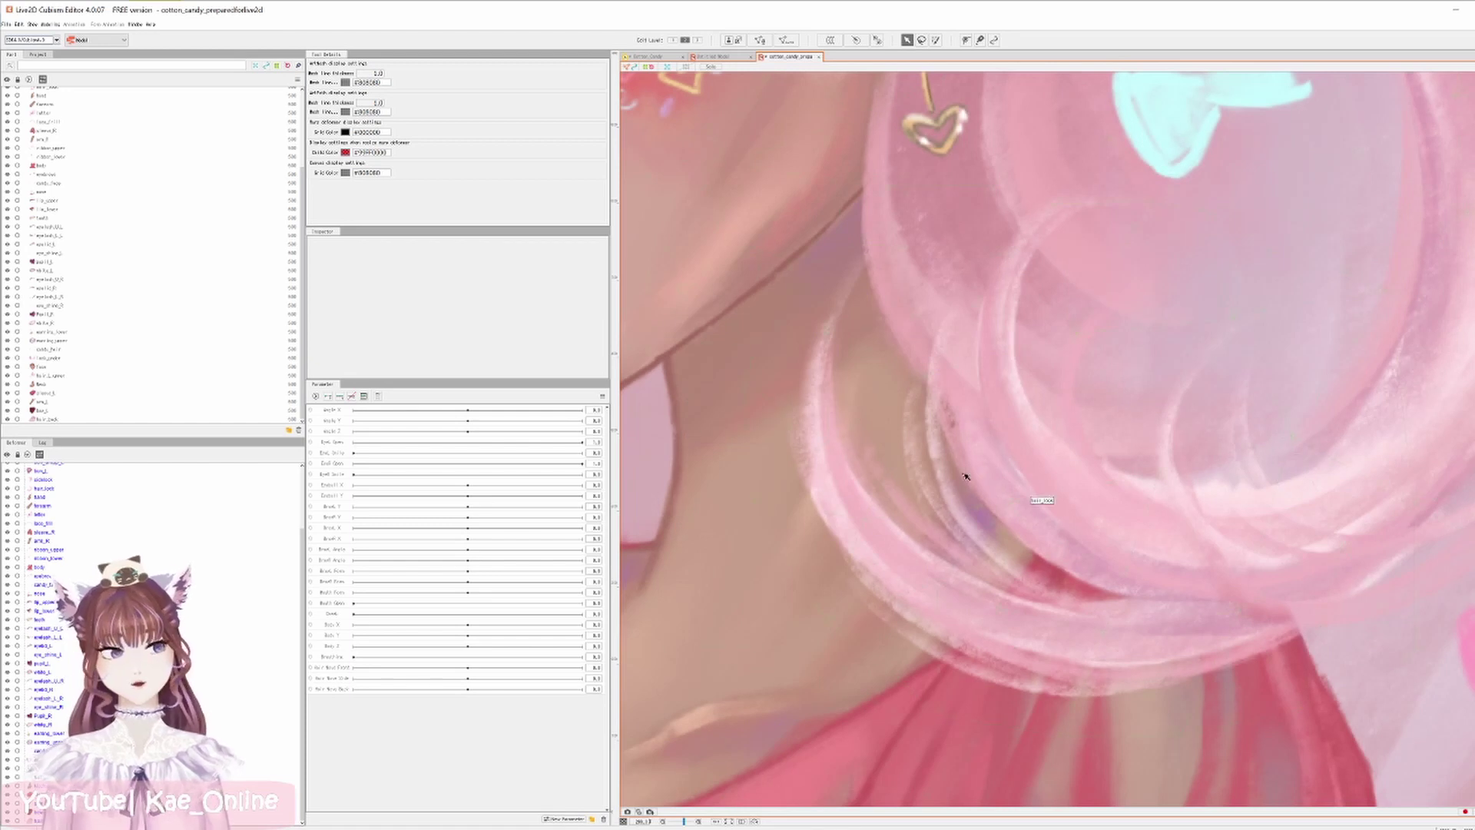
Compare the brush-stroke sharpness of the hair curl beside the neck between the source images and the texture atlas, up close and zoomed out.
{"action": "scroll", "coordinate": [964, 511], "scroll_direction": "up", "scroll_amount": 3}
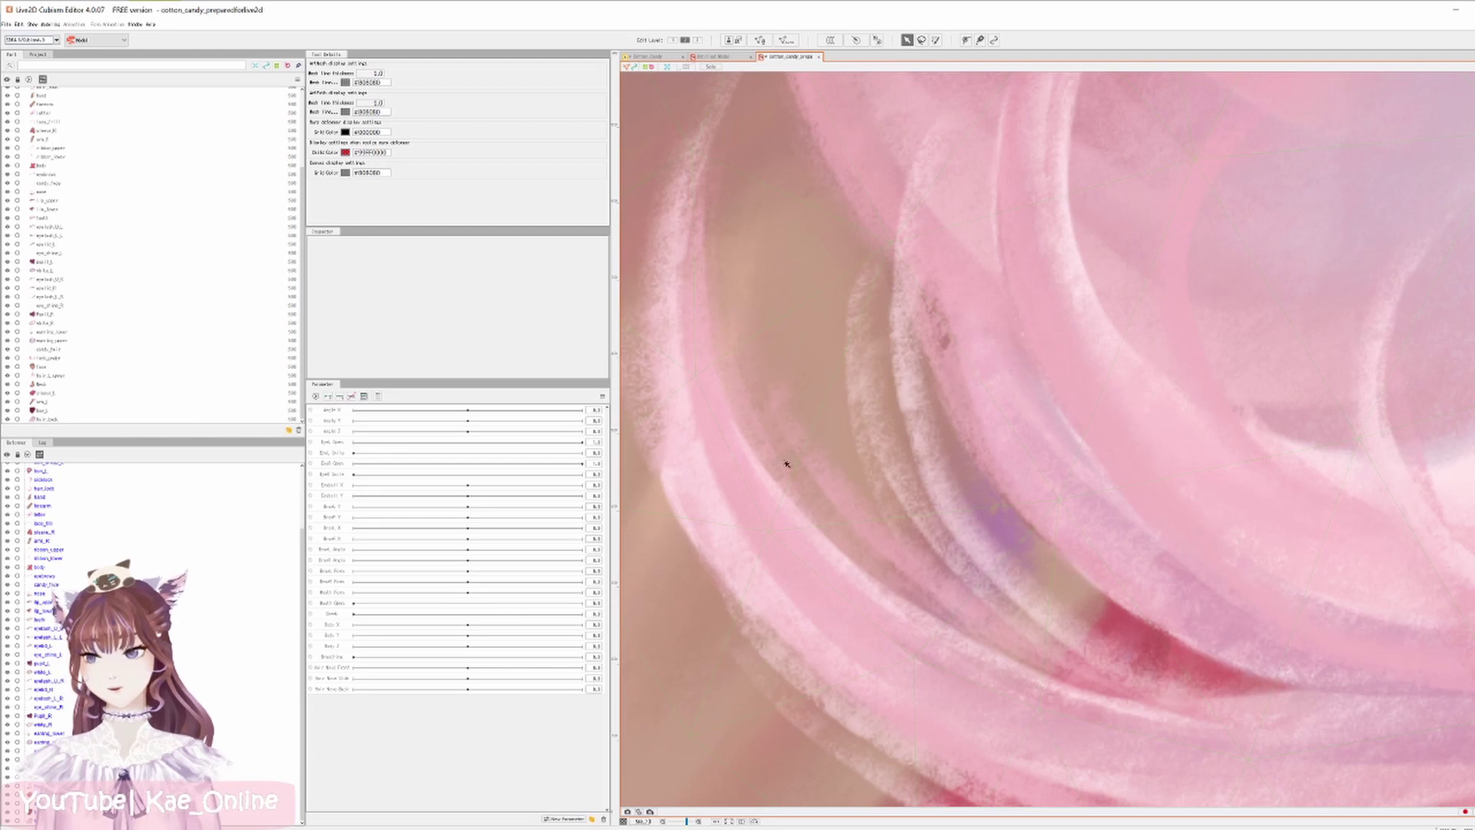
{"action": "scroll", "coordinate": [946, 508], "scroll_direction": "down", "scroll_amount": 3}
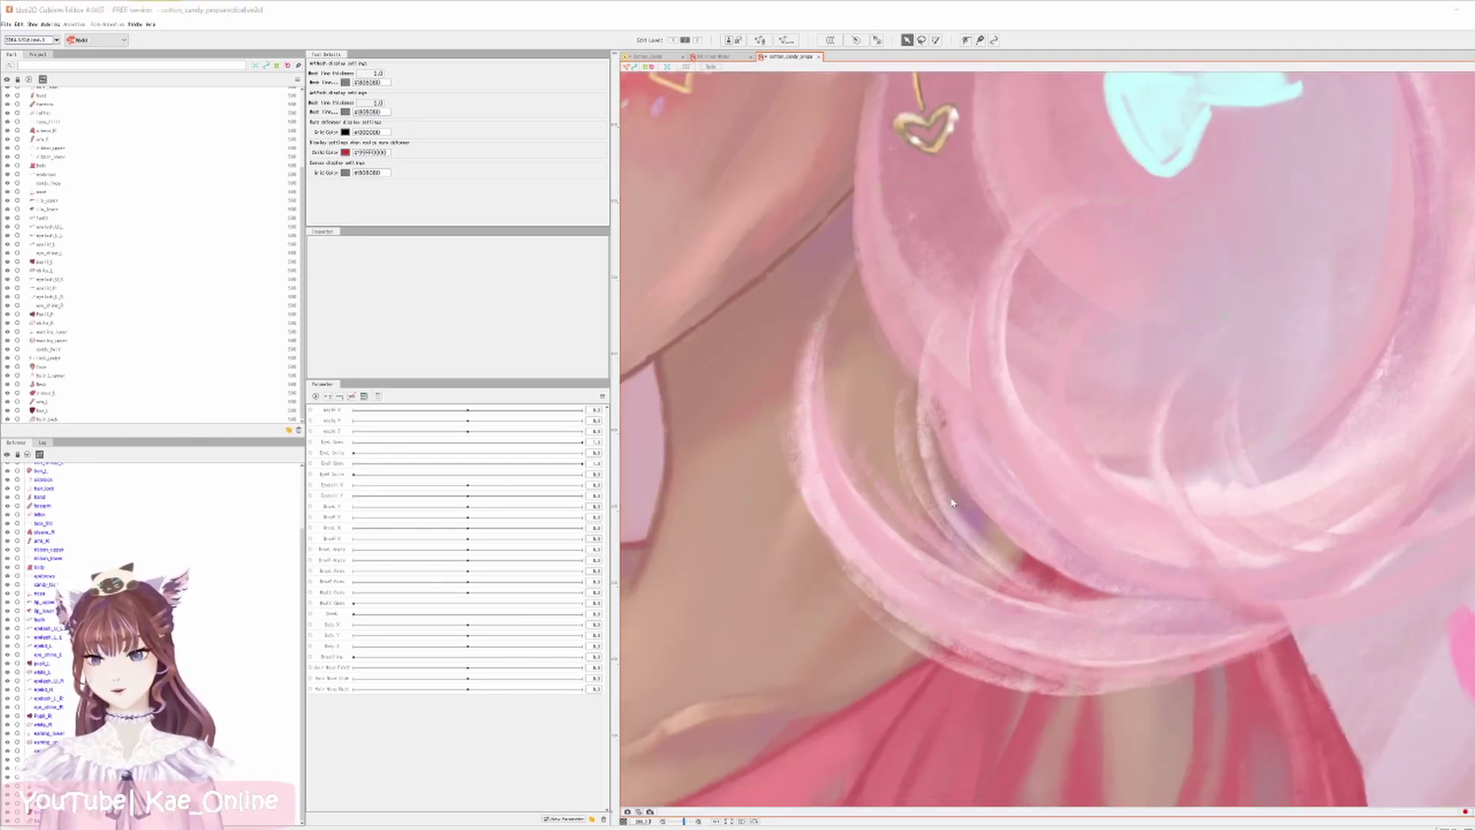
{"action": "scroll", "coordinate": [971, 498], "scroll_direction": "up", "scroll_amount": 1}
{"action": "scroll", "coordinate": [971, 498], "scroll_direction": "up", "scroll_amount": 1}
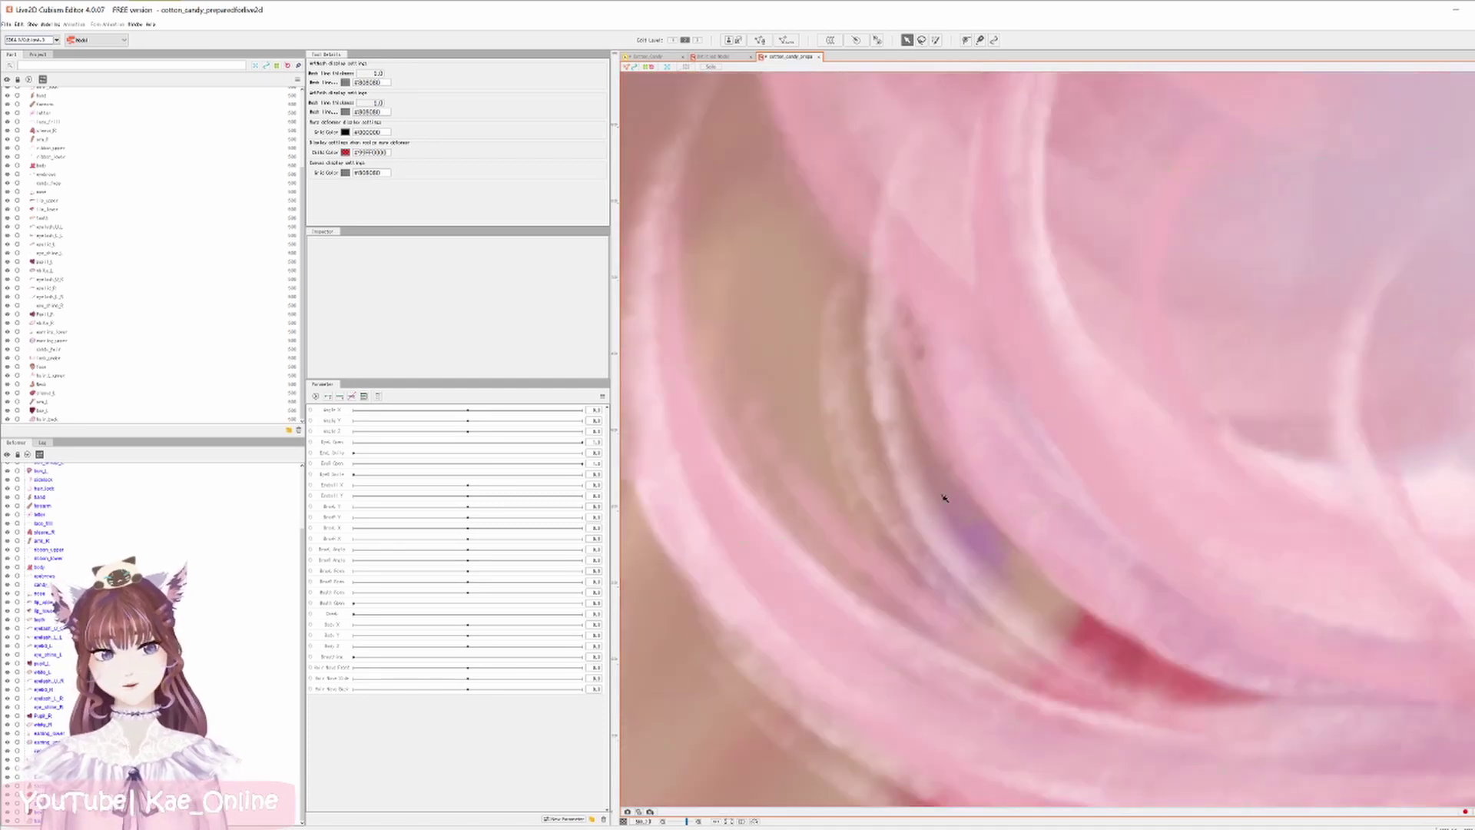
{"action": "scroll", "coordinate": [924, 431], "scroll_direction": "down", "scroll_amount": 3}
{"action": "scroll", "coordinate": [924, 431], "scroll_direction": "up", "scroll_amount": 3}
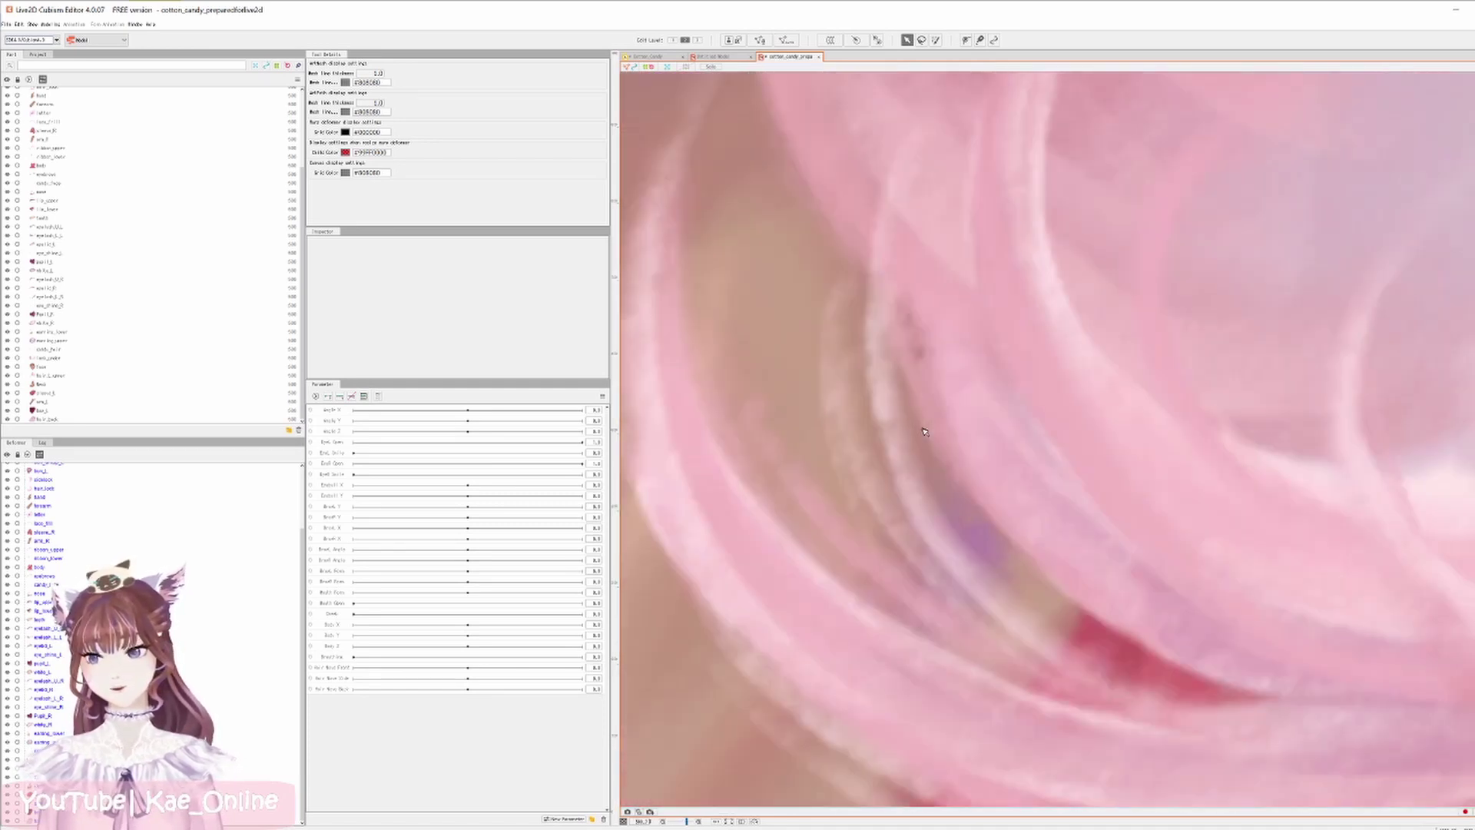
{"action": "scroll", "coordinate": [925, 431], "scroll_direction": "down", "scroll_amount": 3}
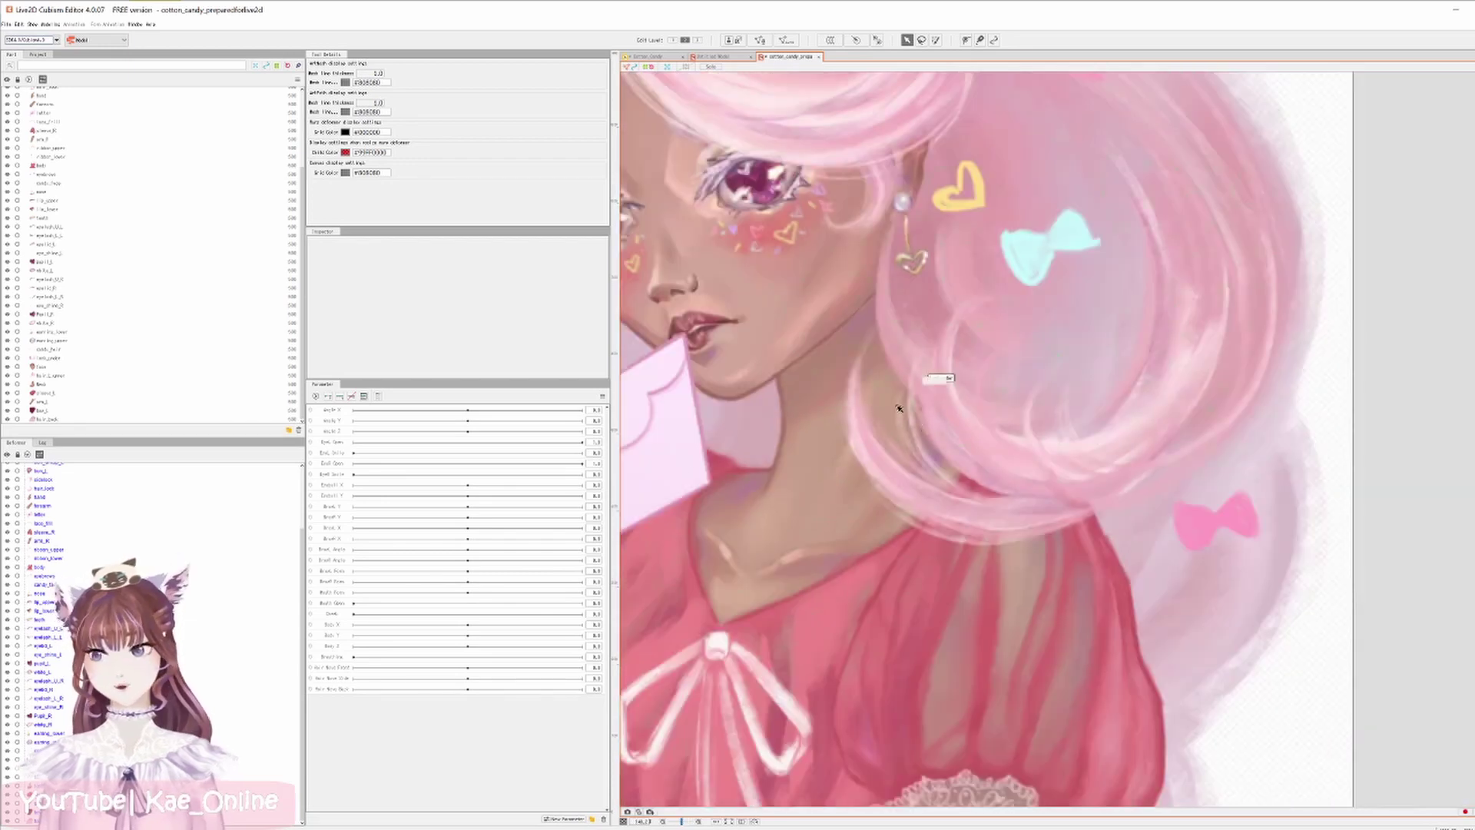
{"action": "scroll", "coordinate": [899, 413], "scroll_direction": "down", "scroll_amount": 3}
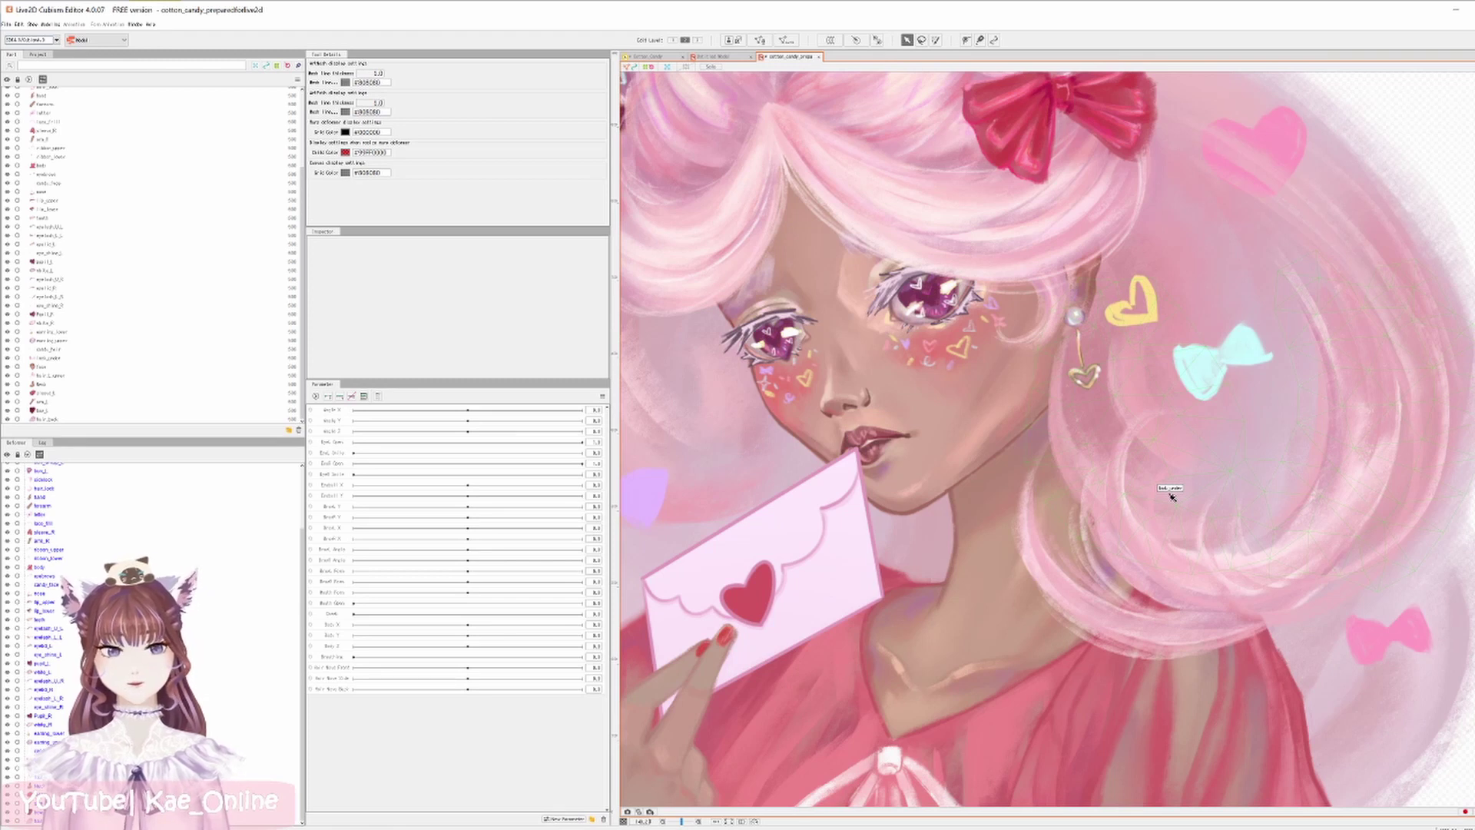
{"action": "scroll", "coordinate": [1173, 497], "scroll_direction": "down", "scroll_amount": 2}
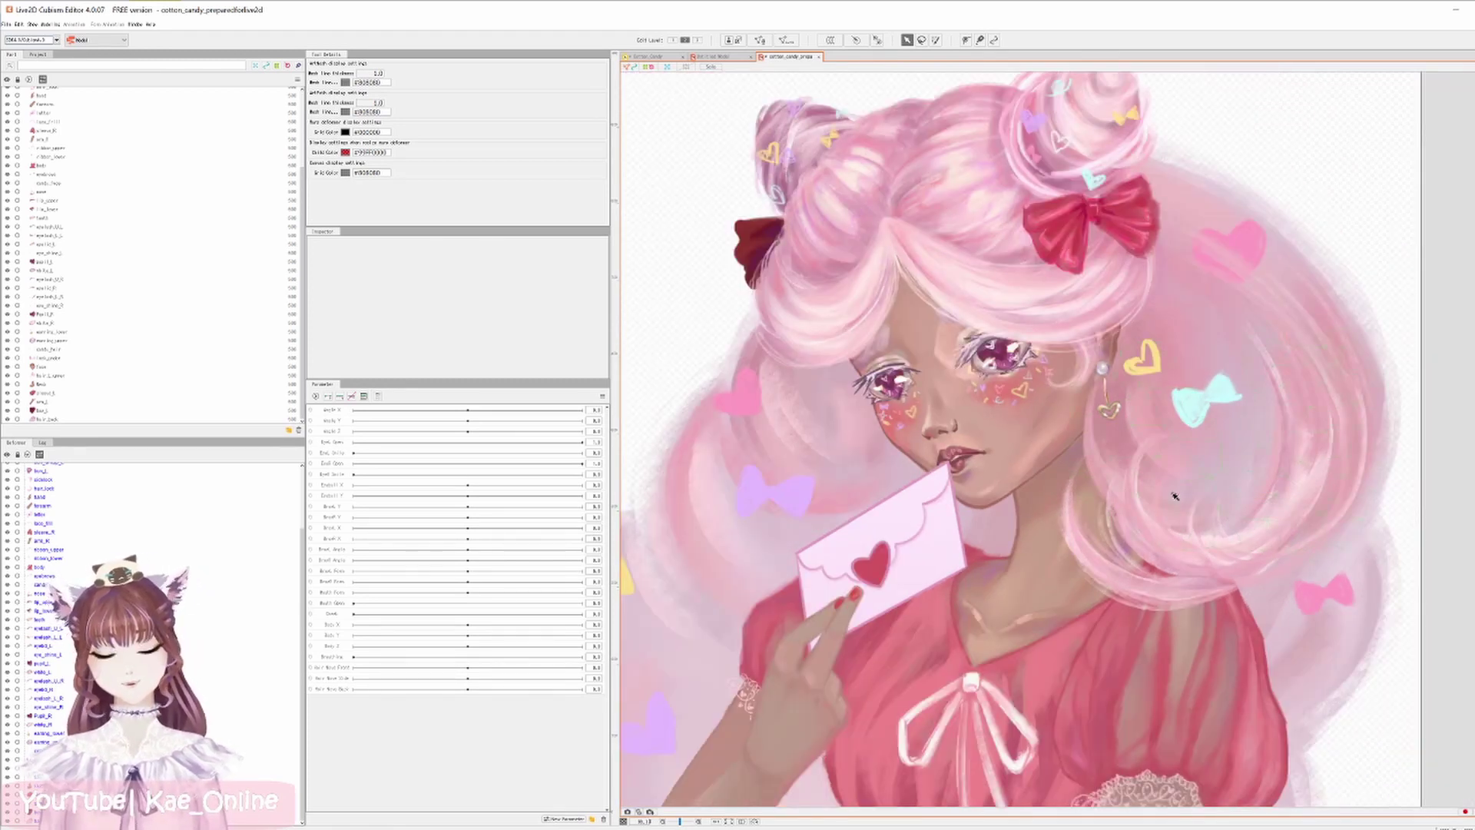
{"action": "scroll", "coordinate": [1164, 480], "scroll_direction": "up", "scroll_amount": 3}
{"action": "scroll", "coordinate": [1114, 414], "scroll_direction": "down", "scroll_amount": 1}
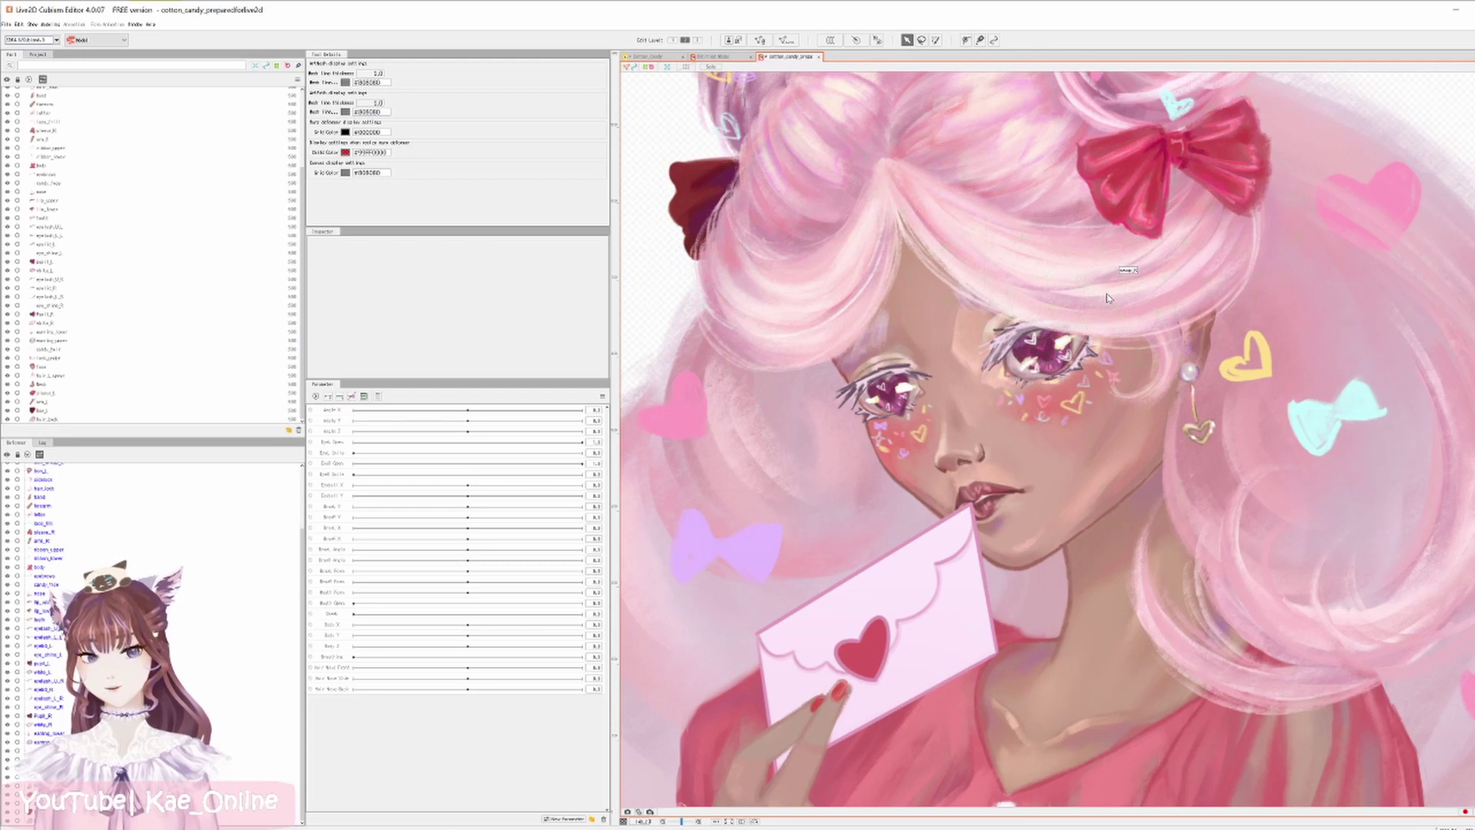
{"action": "key", "text": "ctrl+t"}
{"action": "left_click", "coordinate": [842, 369]}
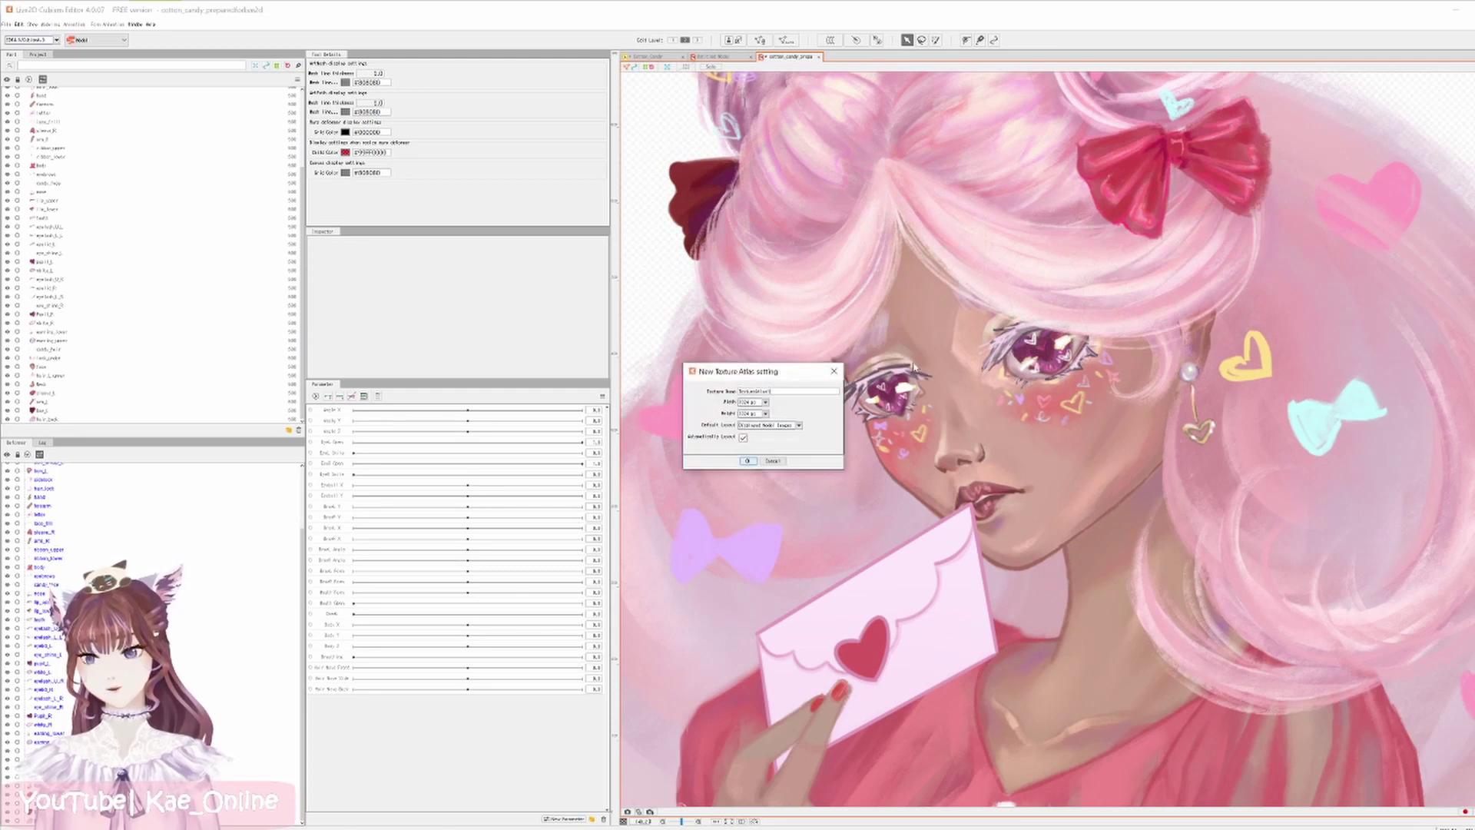
{"action": "left_click", "coordinate": [834, 371]}
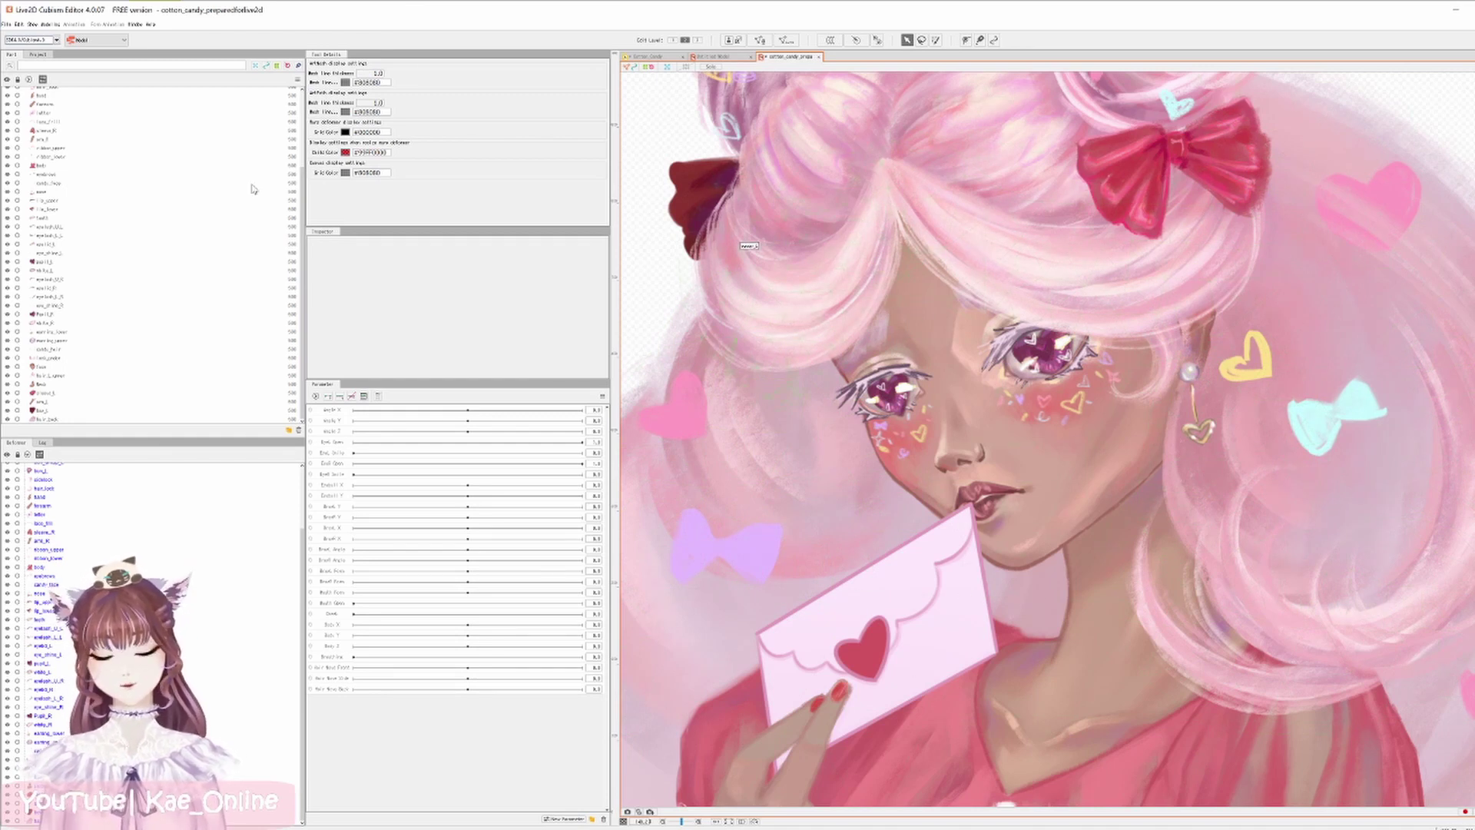
Start a new texture atlas and set both its width and height to 2048 px.
{"action": "left_click", "coordinate": [47, 24]}
{"action": "mouse_move", "coordinate": [66, 51]}
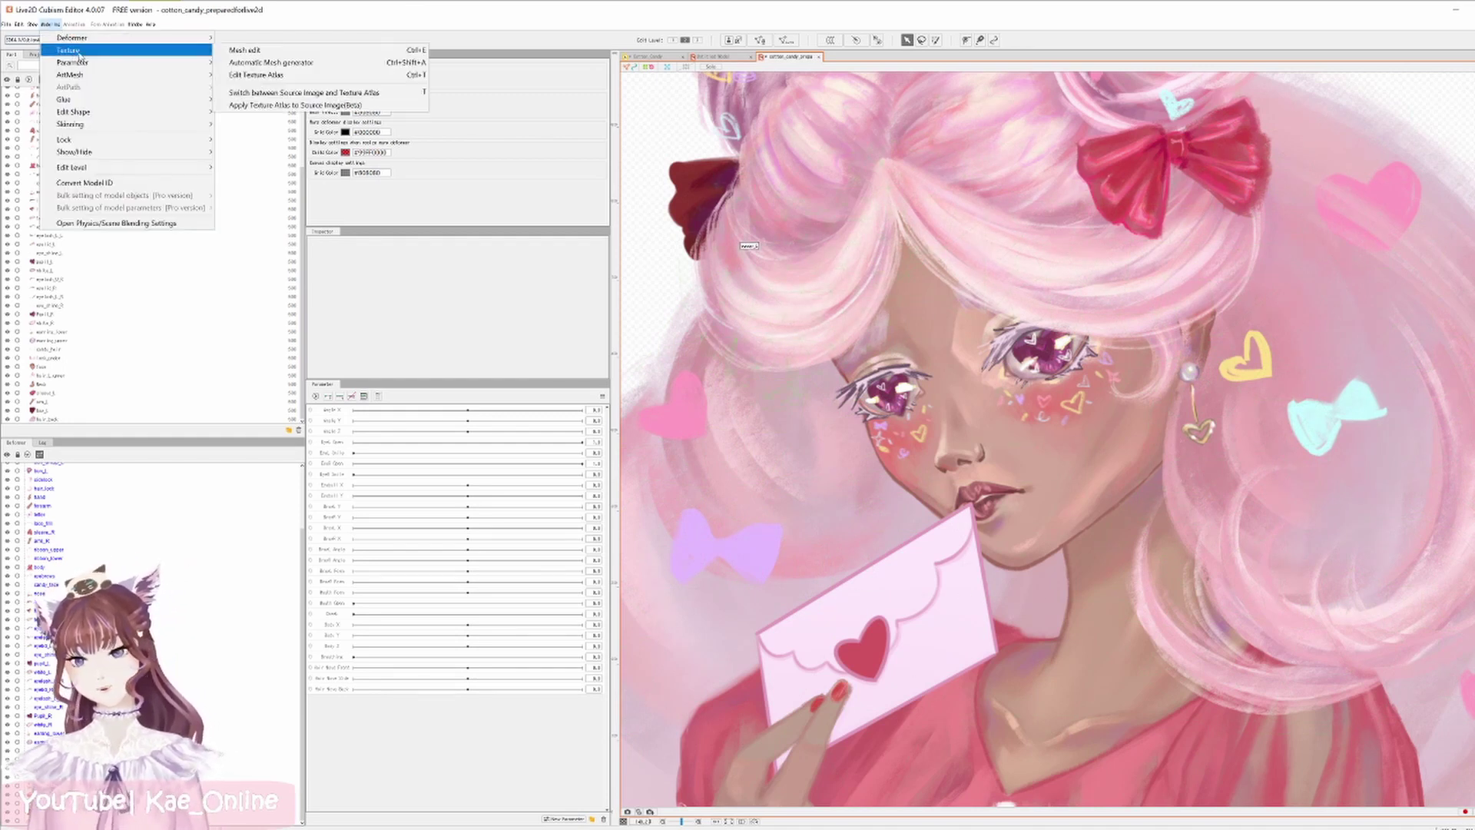
{"action": "left_click", "coordinate": [314, 77]}
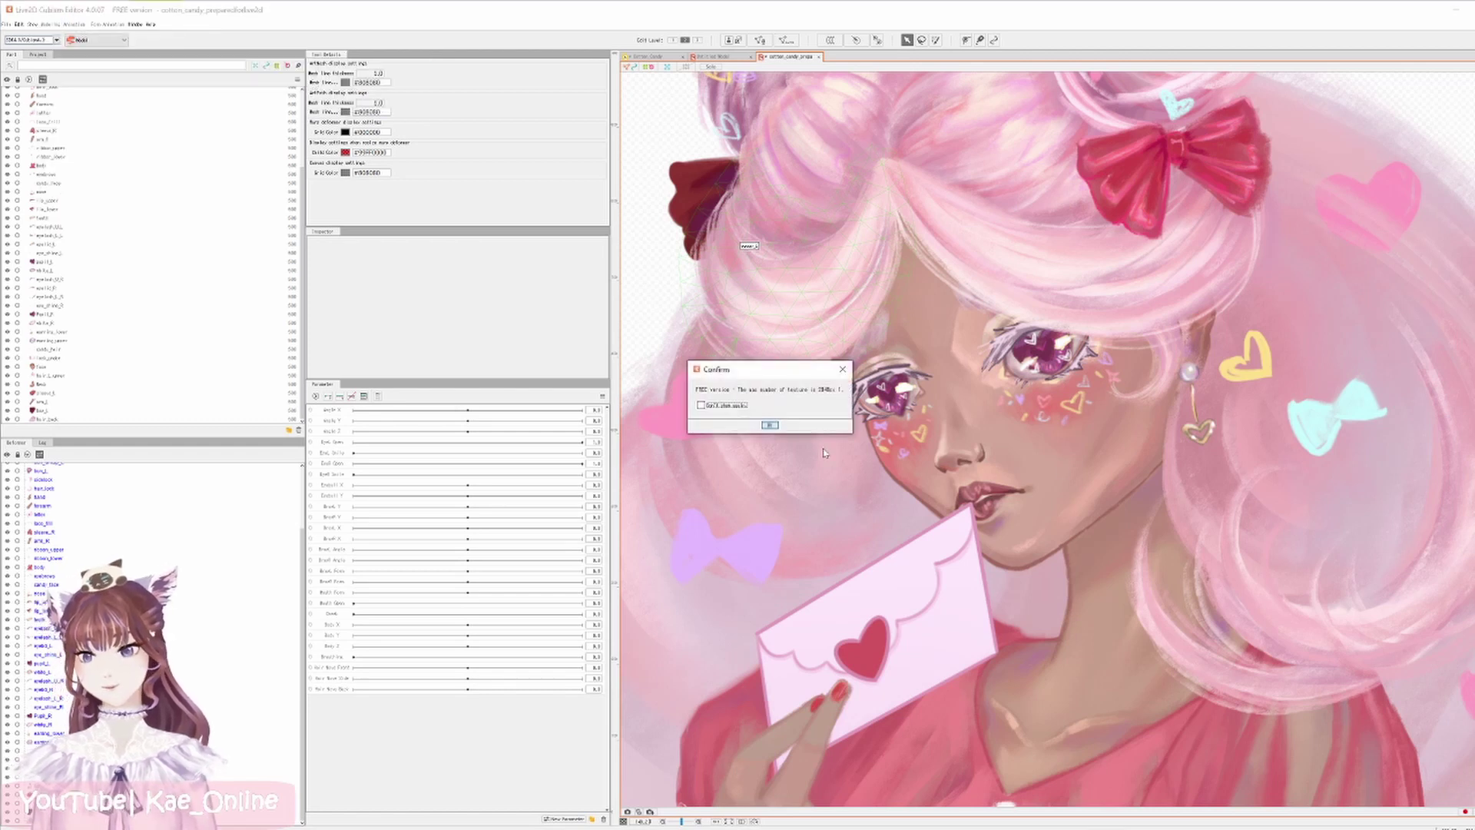
{"action": "left_click", "coordinate": [769, 425]}
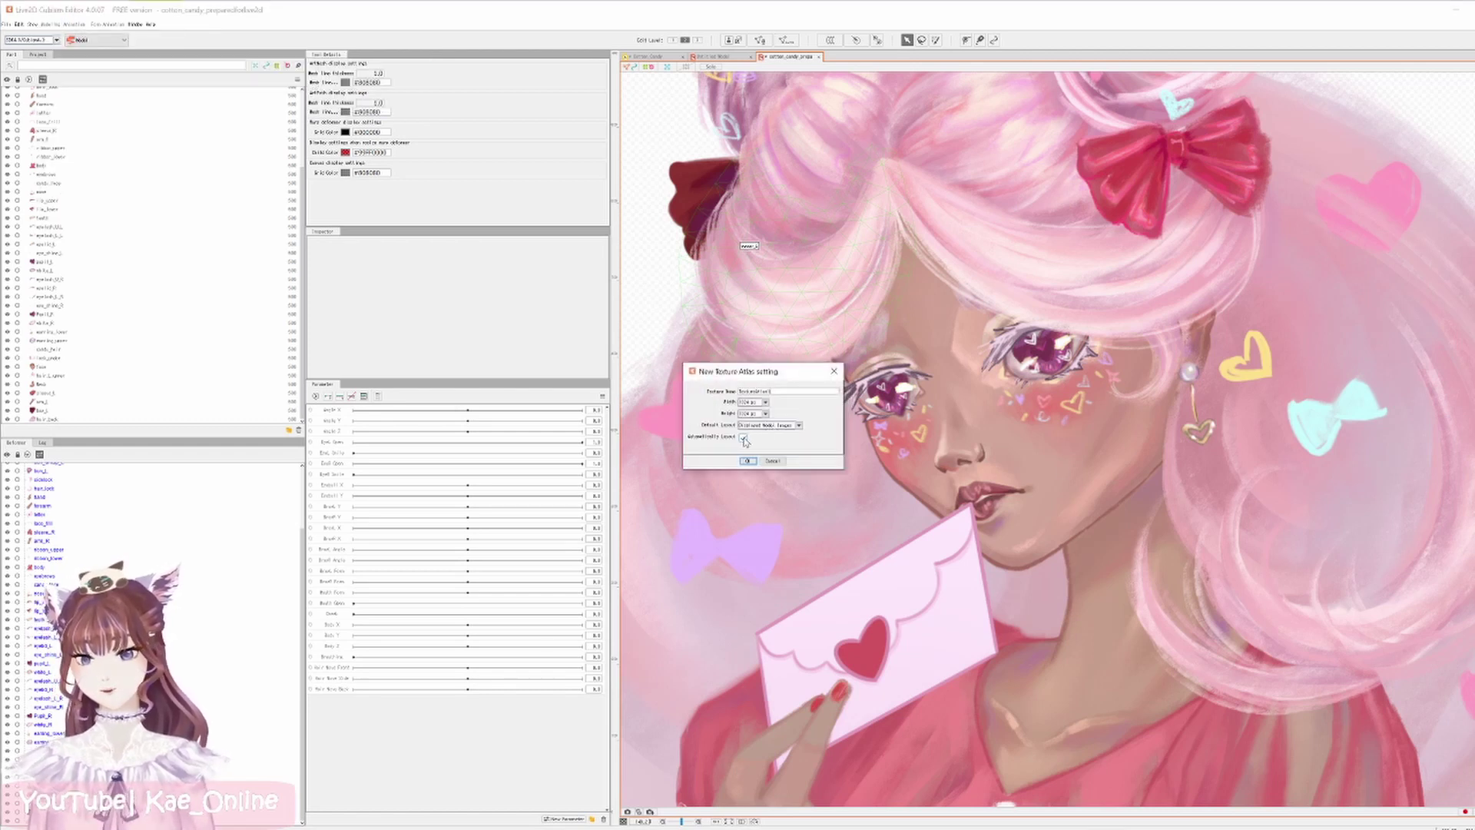
{"action": "left_click_drag", "start_coordinate": [780, 394], "coordinate": [726, 393]}
{"action": "left_click", "coordinate": [765, 402]}
{"action": "left_click", "coordinate": [752, 447]}
{"action": "left_click", "coordinate": [766, 412]}
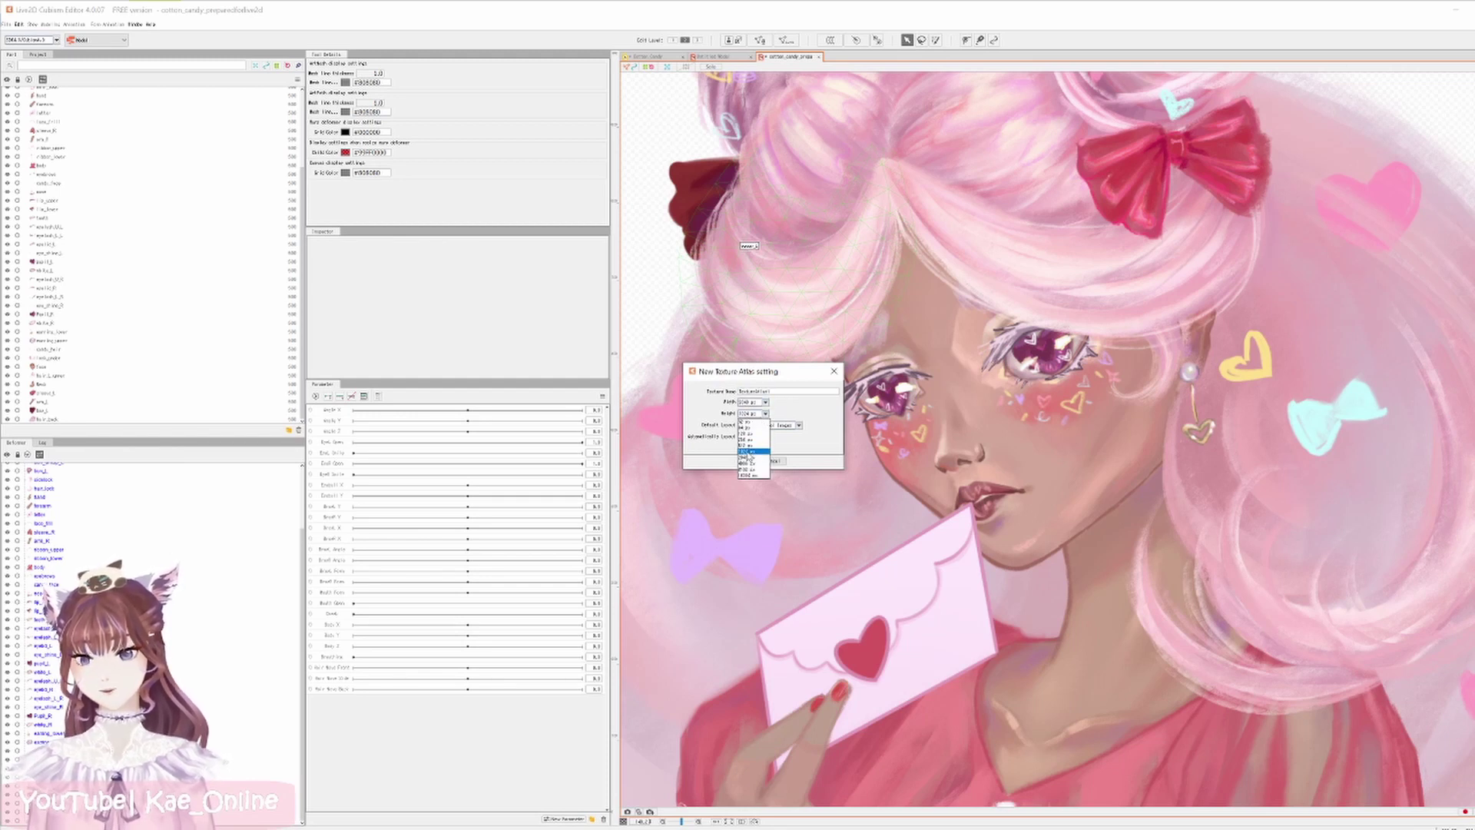
{"action": "left_click", "coordinate": [753, 458]}
Keep Displayed Model Images as the default layout and create the atlas with automatic layout.
{"action": "left_click", "coordinate": [800, 425]}
{"action": "left_click", "coordinate": [800, 427]}
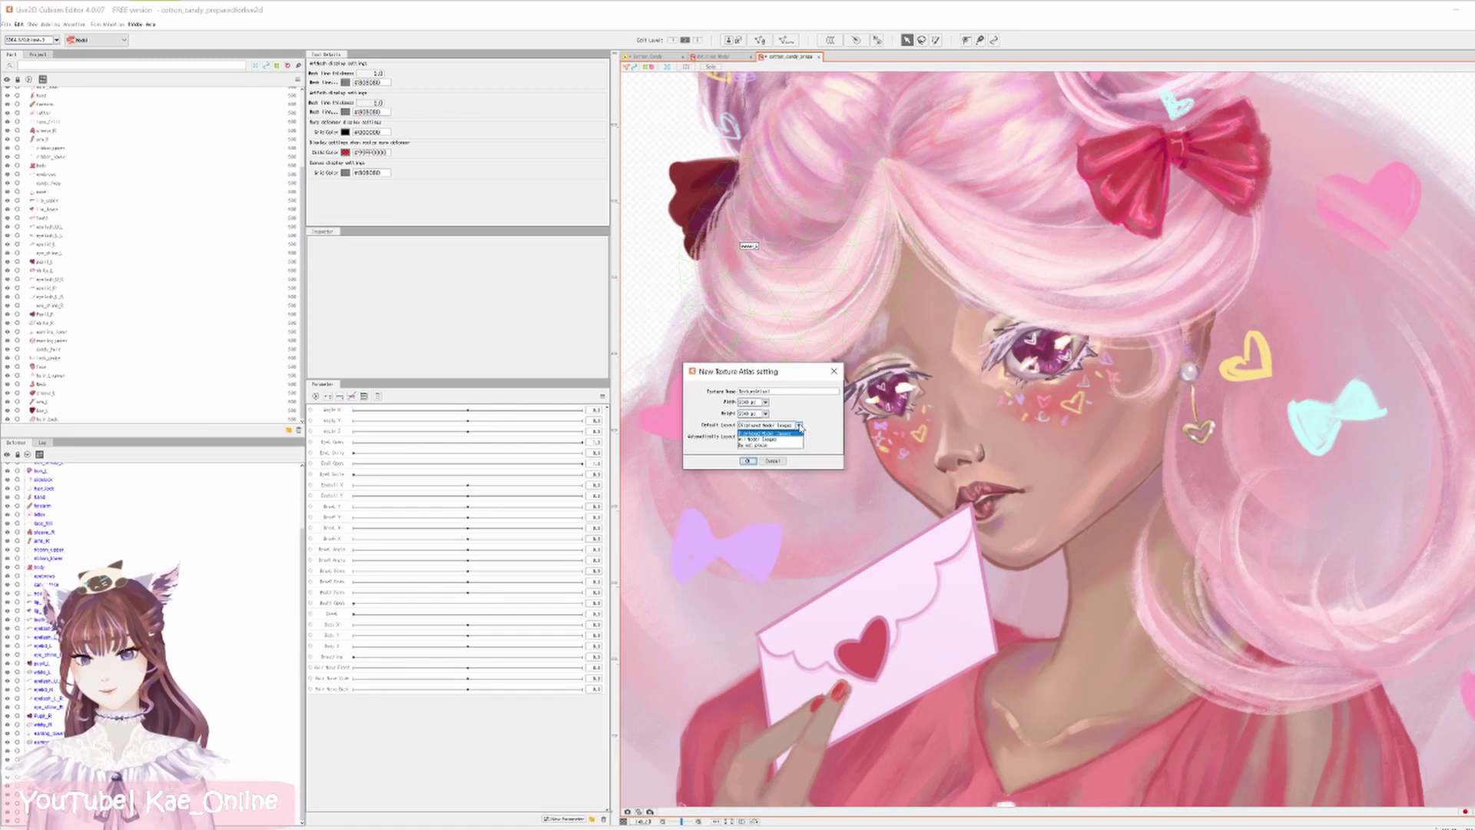
{"action": "left_click", "coordinate": [799, 424]}
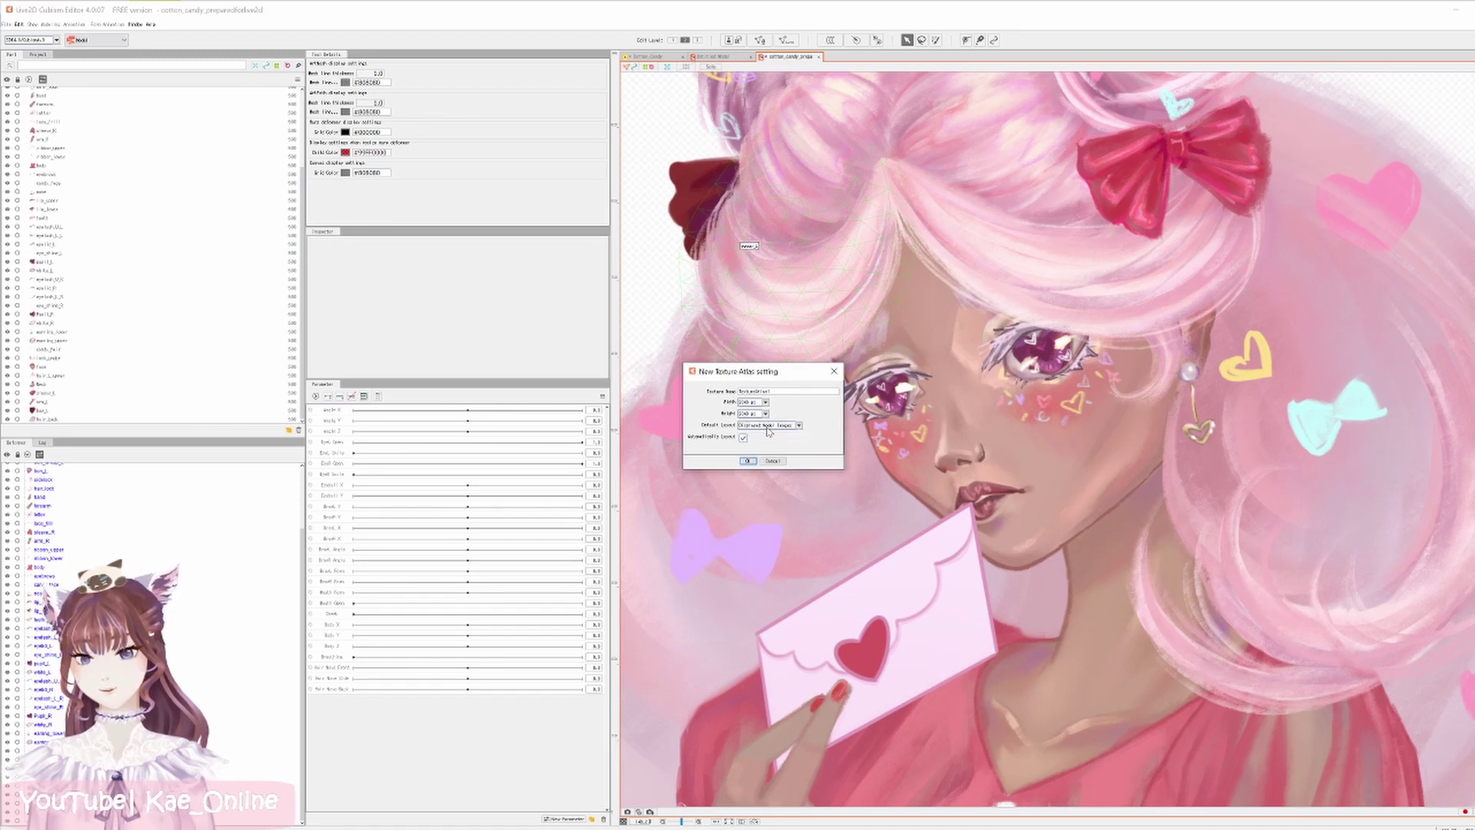
{"action": "left_click", "coordinate": [768, 426]}
{"action": "left_click", "coordinate": [768, 433]}
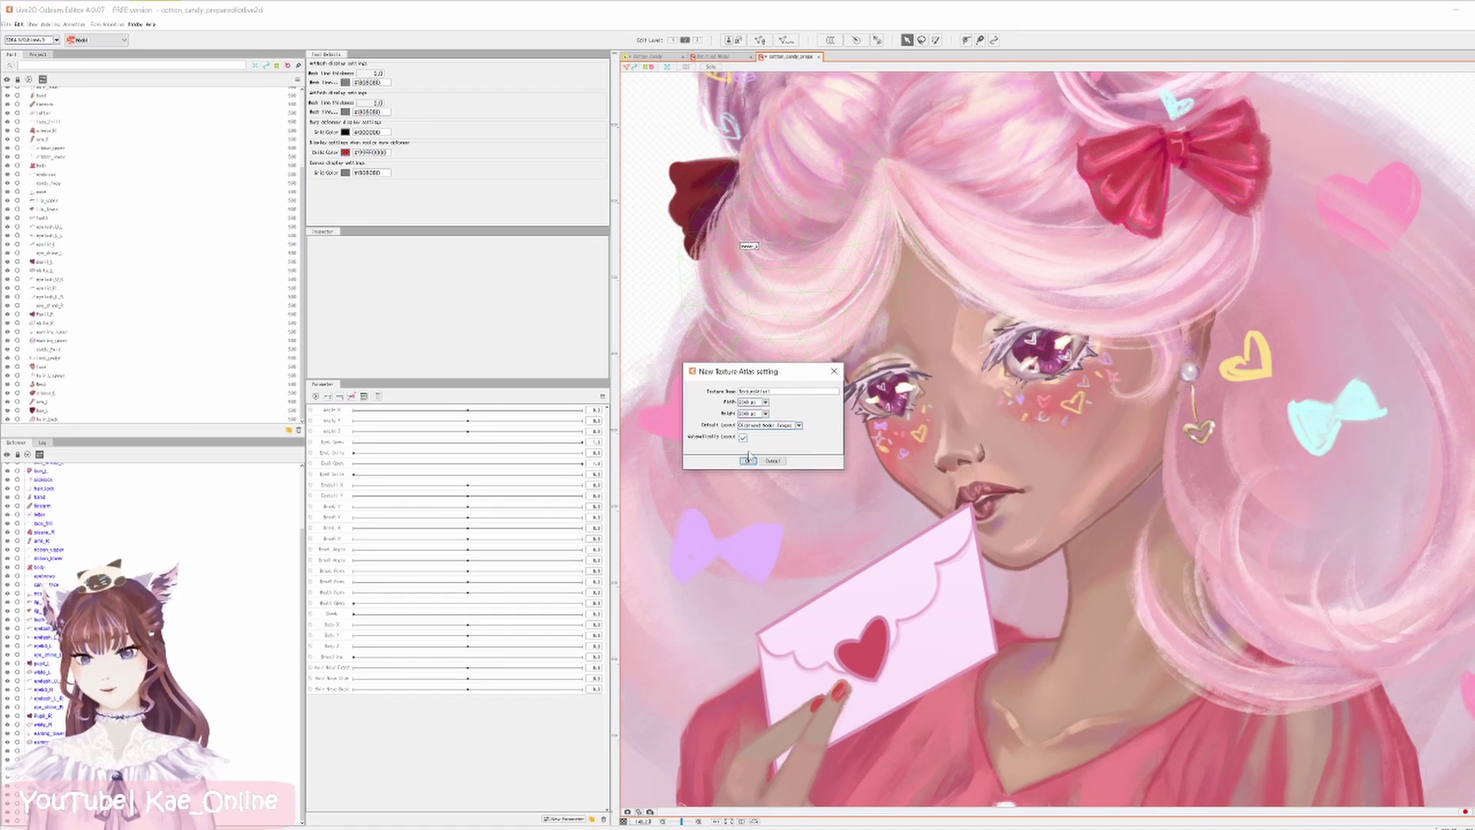
{"action": "left_click", "coordinate": [747, 462]}
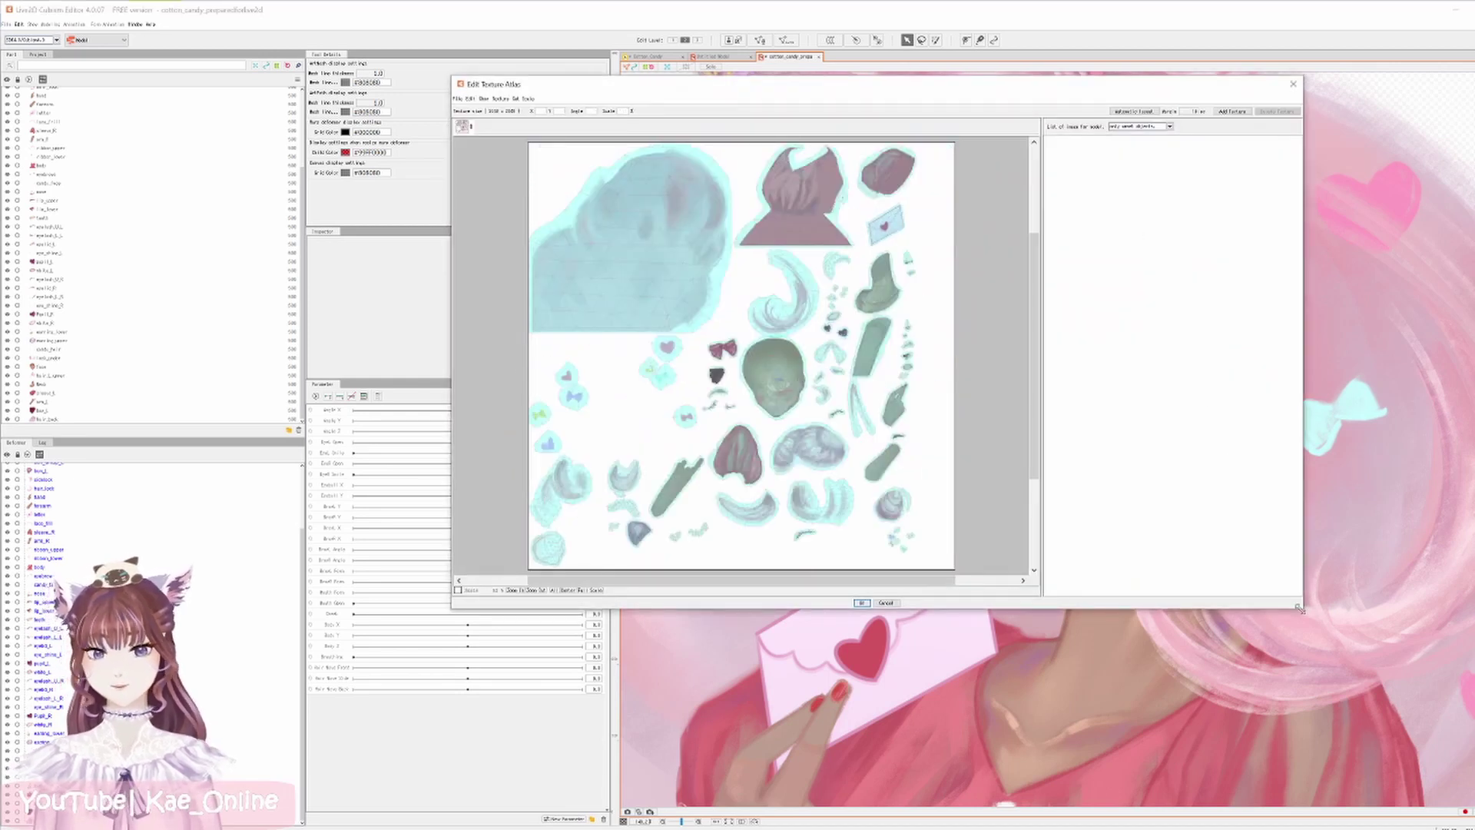
Enlarge and reposition the texture atlas editor window, and examine the sizes of the packed parts and the empty space around them.
{"action": "left_click_drag", "start_coordinate": [1303, 607], "coordinate": [1434, 739]}
{"action": "scroll", "coordinate": [983, 417], "scroll_direction": "up", "scroll_amount": 2}
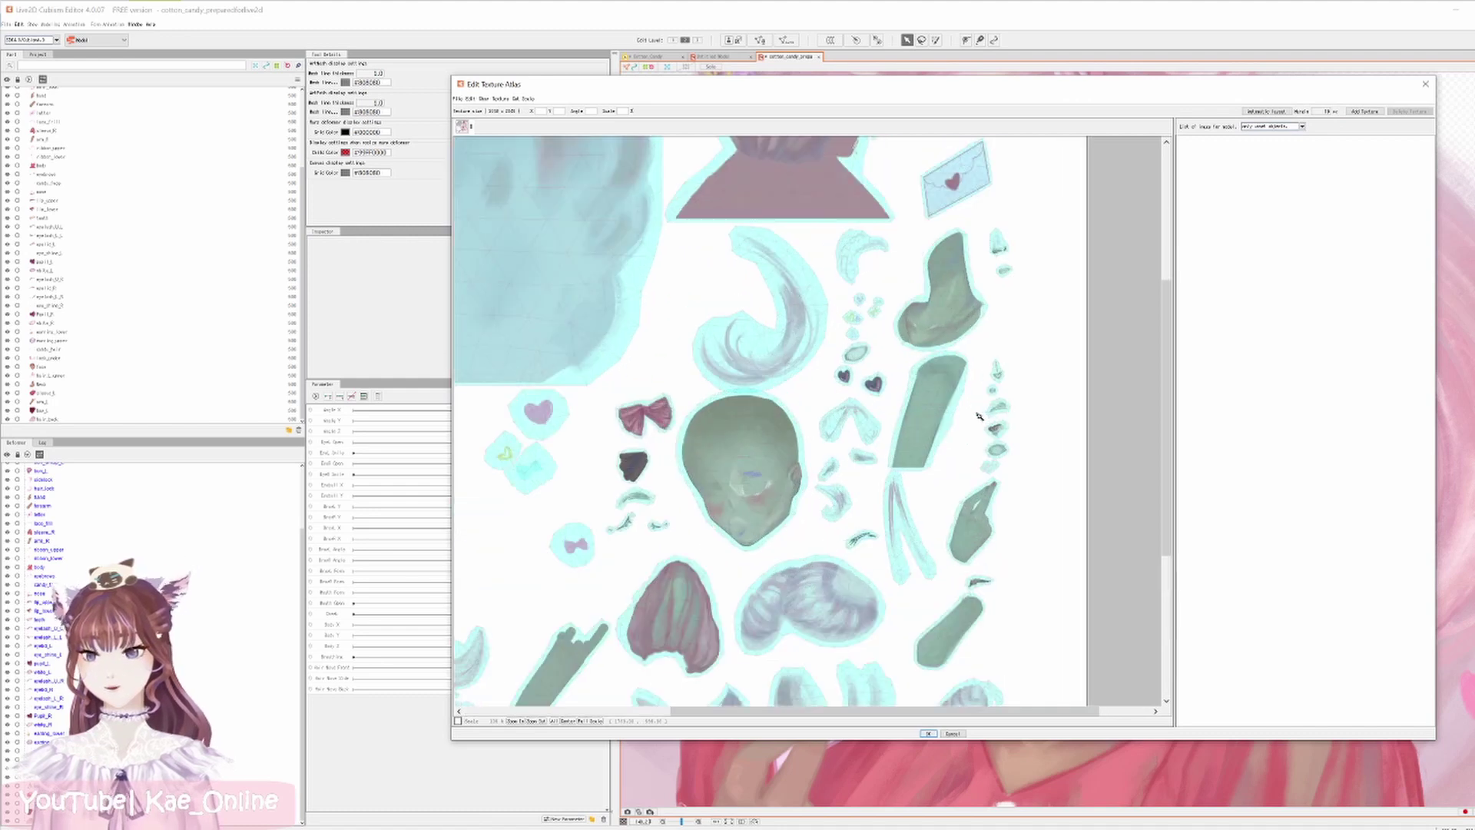
{"action": "scroll", "coordinate": [979, 416], "scroll_direction": "down", "scroll_amount": 1}
{"action": "left_click_drag", "start_coordinate": [816, 317], "coordinate": [901, 305]}
{"action": "scroll", "coordinate": [1068, 372], "scroll_direction": "down", "scroll_amount": 3}
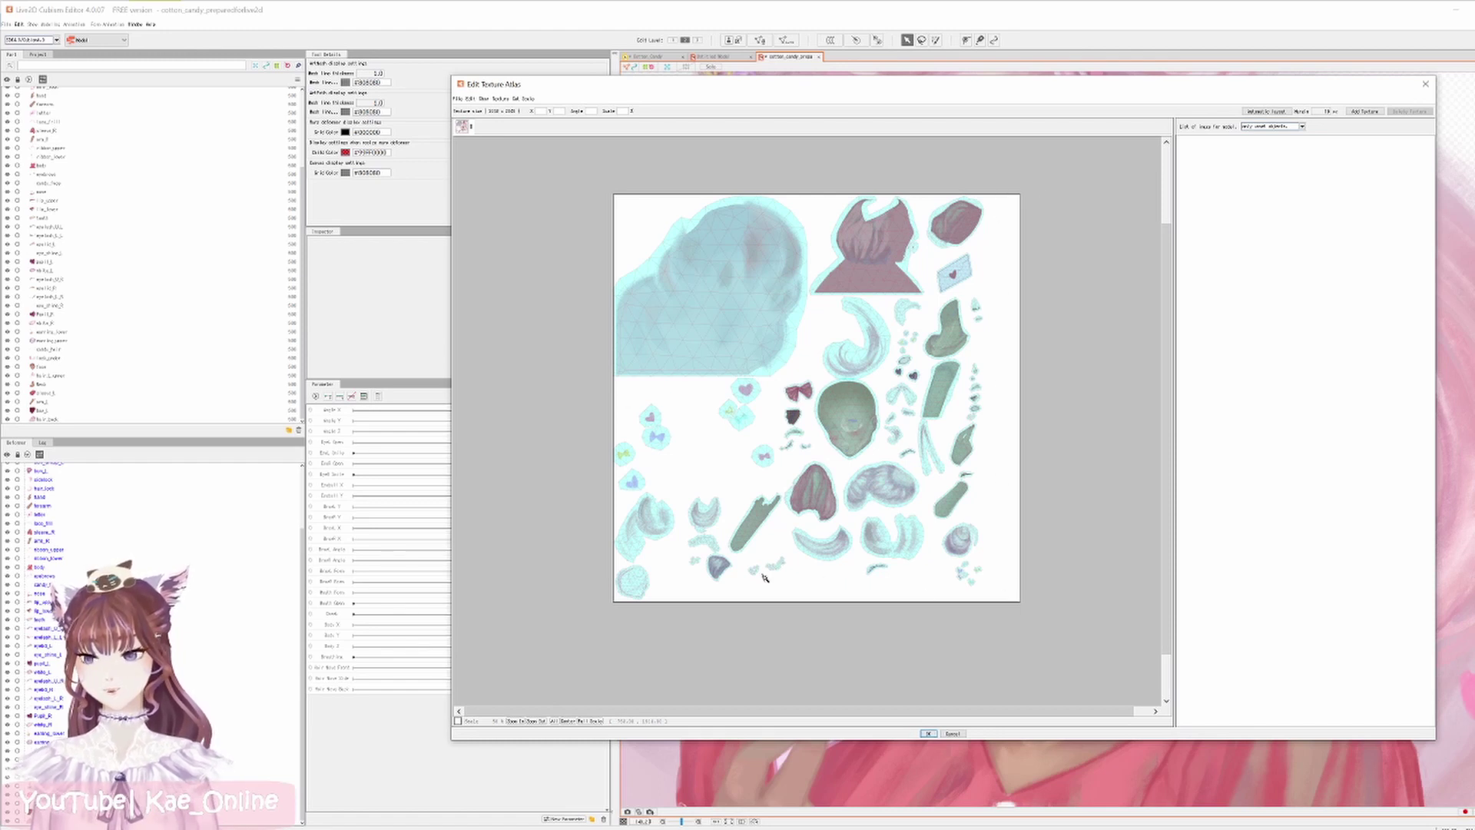
{"action": "left_click", "coordinate": [662, 437]}
{"action": "scroll", "coordinate": [772, 480], "scroll_direction": "up", "scroll_amount": 2}
{"action": "left_click_drag", "start_coordinate": [991, 394], "coordinate": [1064, 378]}
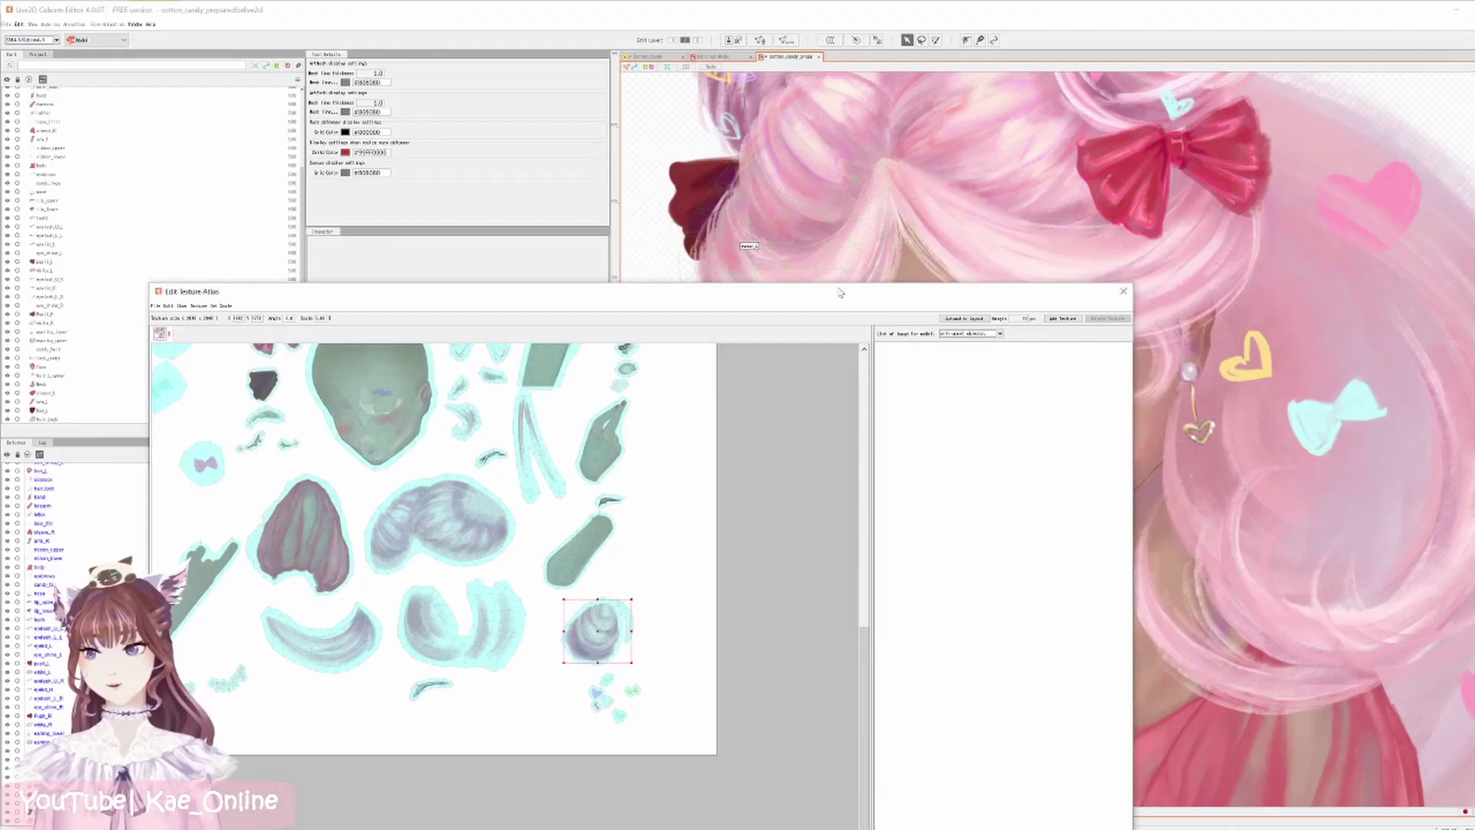
{"action": "left_click_drag", "start_coordinate": [835, 288], "coordinate": [1172, 45]}
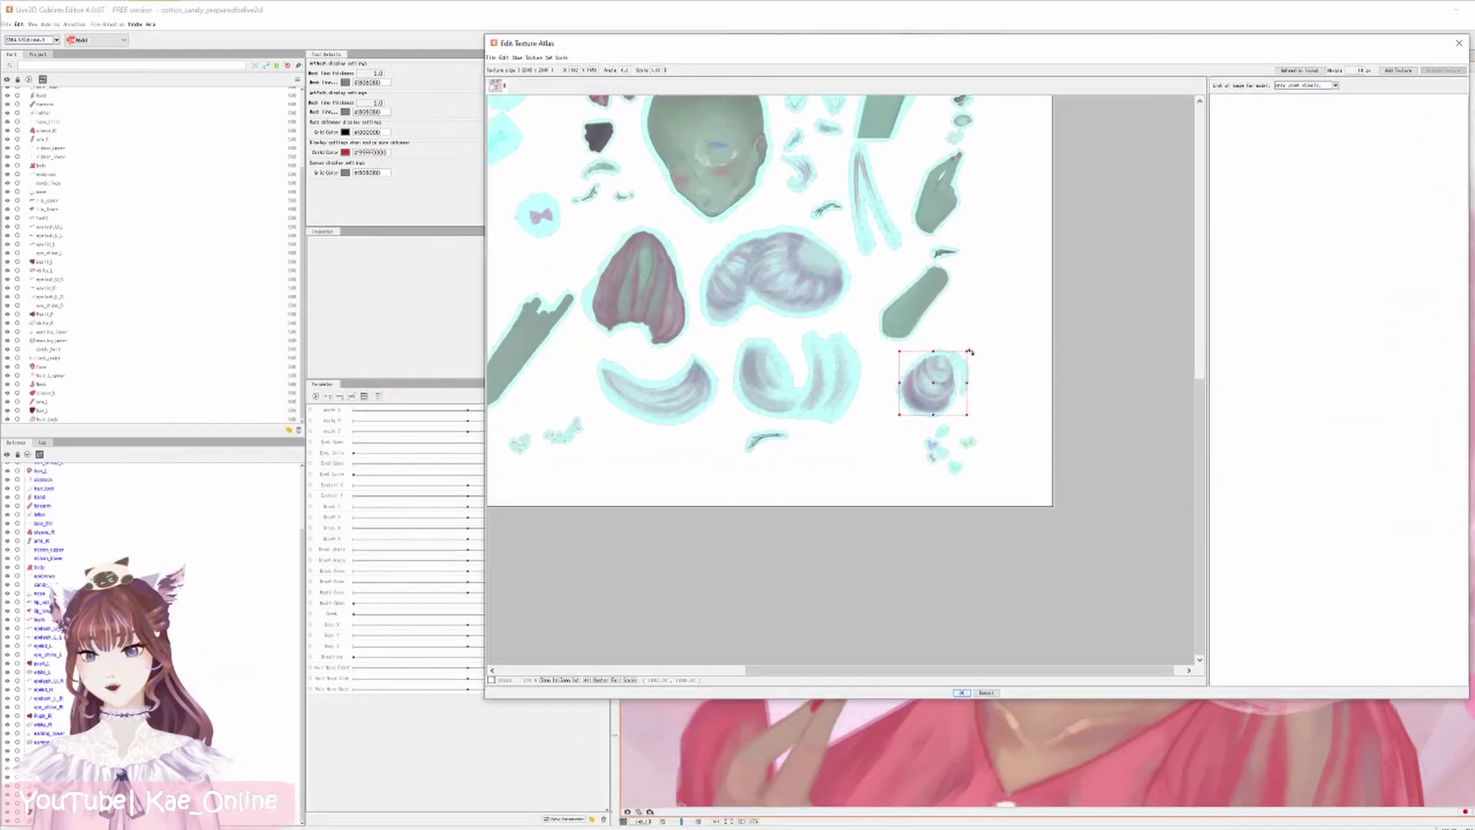
Move the group of tiny decorations away from the hair bun to beside the eyelash near the atlas's lower edge.
{"action": "left_click_drag", "start_coordinate": [967, 350], "coordinate": [921, 359]}
{"action": "left_click", "coordinate": [1133, 412]}
{"action": "left_click", "coordinate": [948, 468]}
{"action": "left_click_drag", "start_coordinate": [945, 454], "coordinate": [805, 454]}
Move the hair bun into the atlas's lower-right corner and enlarge it to fill the free space.
{"action": "left_click_drag", "start_coordinate": [916, 366], "coordinate": [969, 451]}
{"action": "left_click_drag", "start_coordinate": [1048, 375], "coordinate": [1075, 351]}
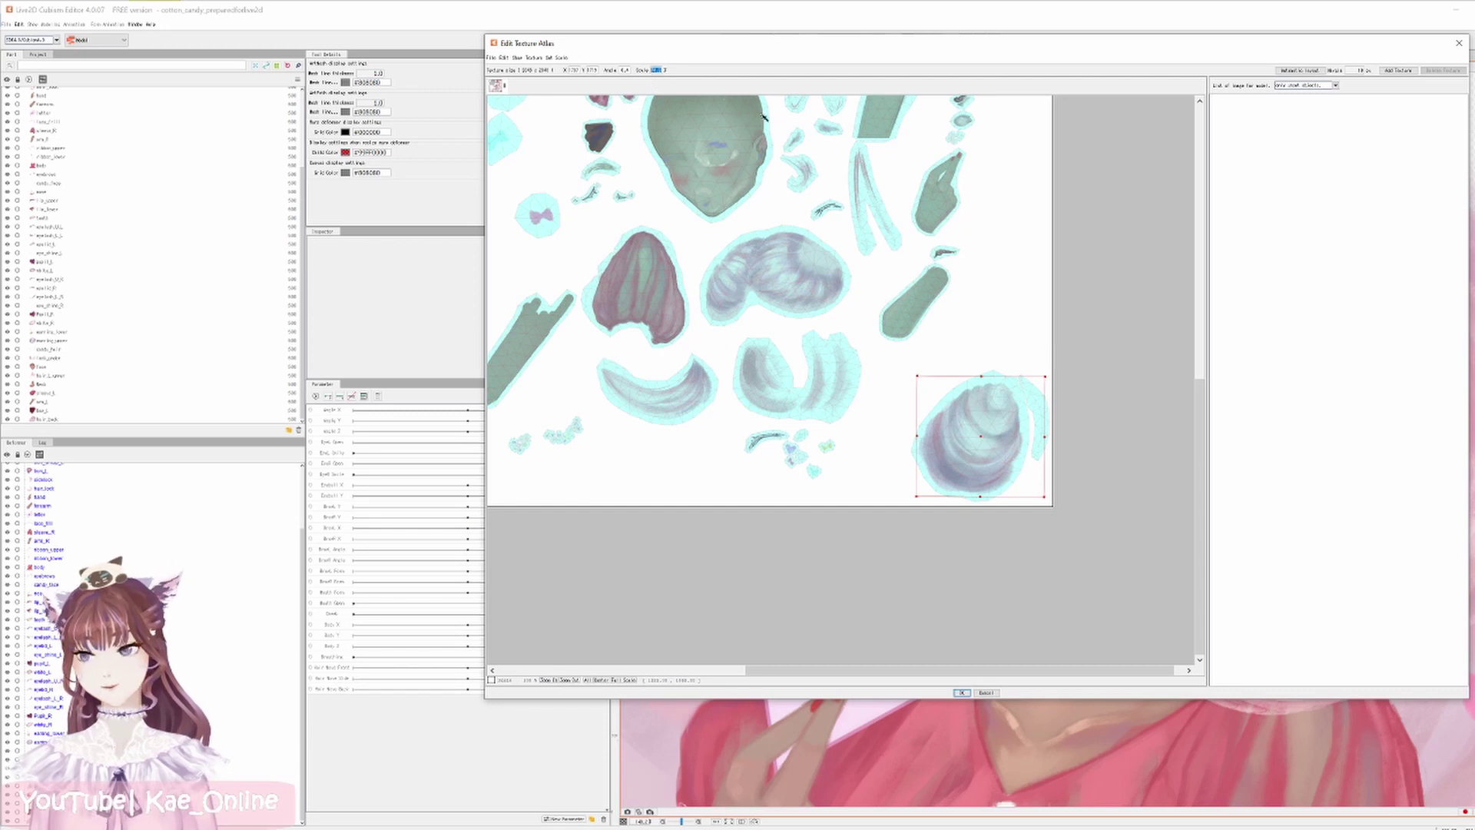
{"action": "left_click", "coordinate": [1118, 422]}
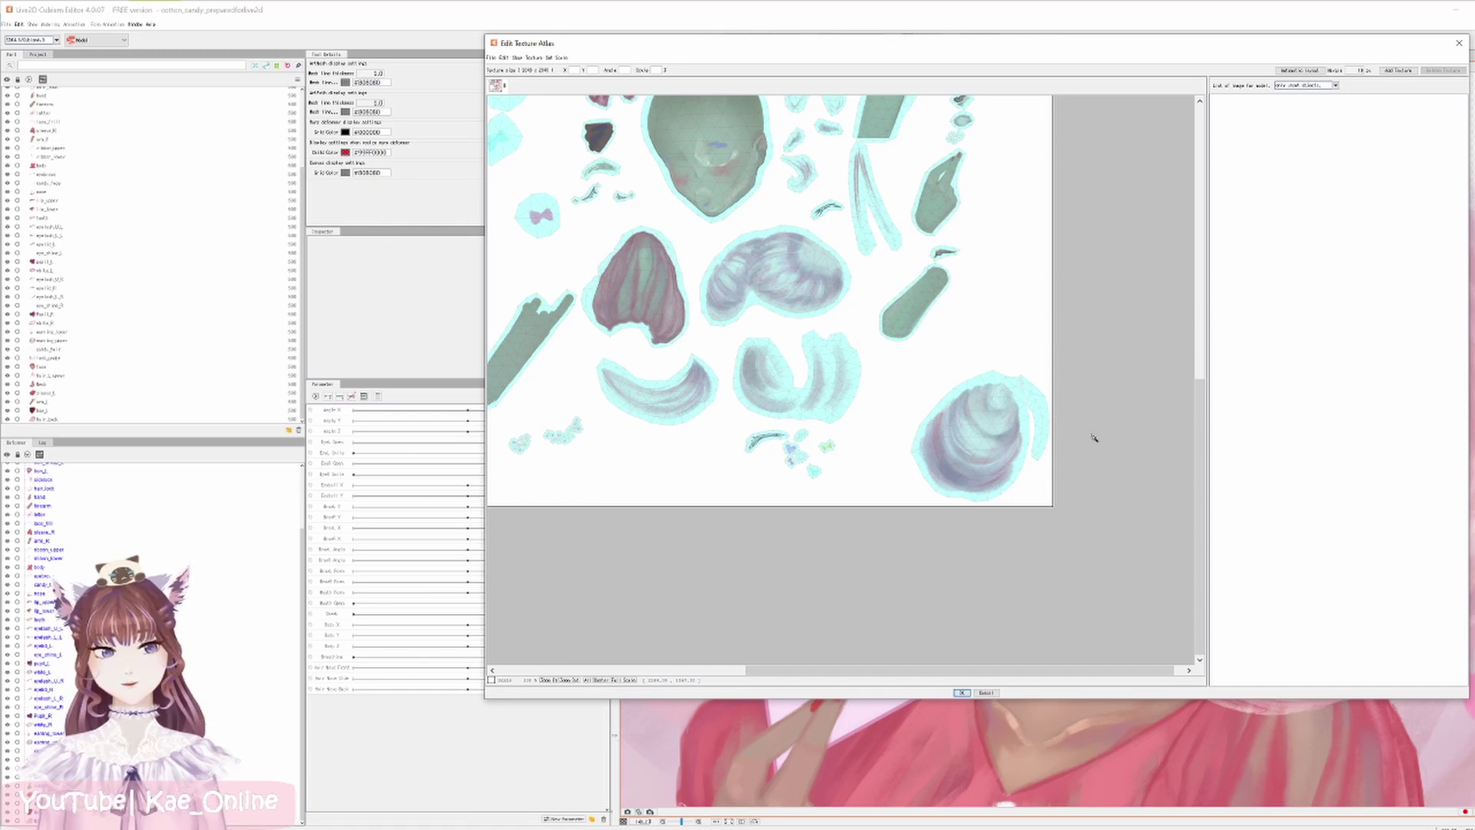
{"action": "left_click", "coordinate": [969, 458]}
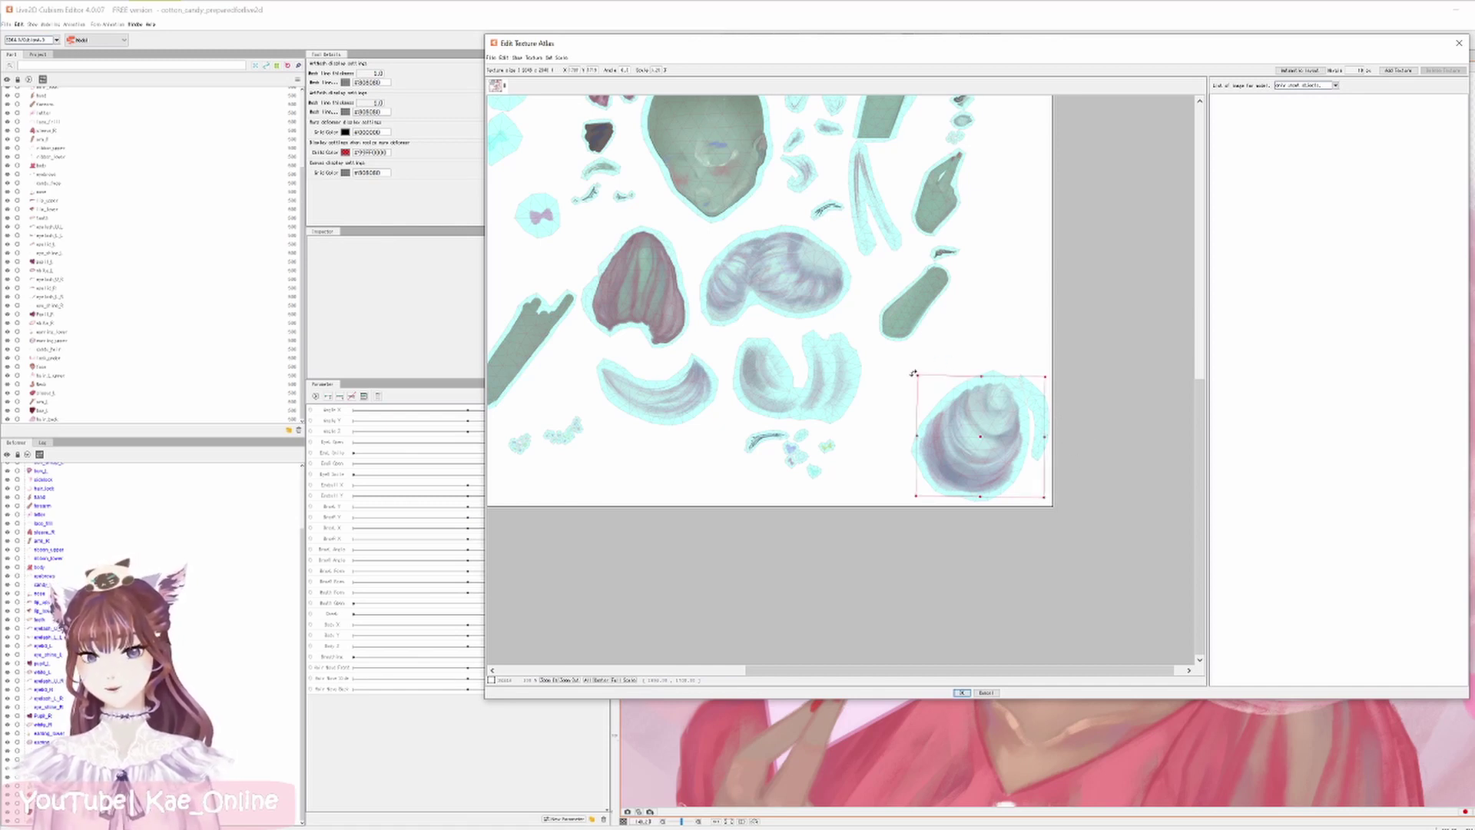
{"action": "left_click_drag", "start_coordinate": [917, 374], "coordinate": [910, 370]}
{"action": "left_click", "coordinate": [1149, 338]}
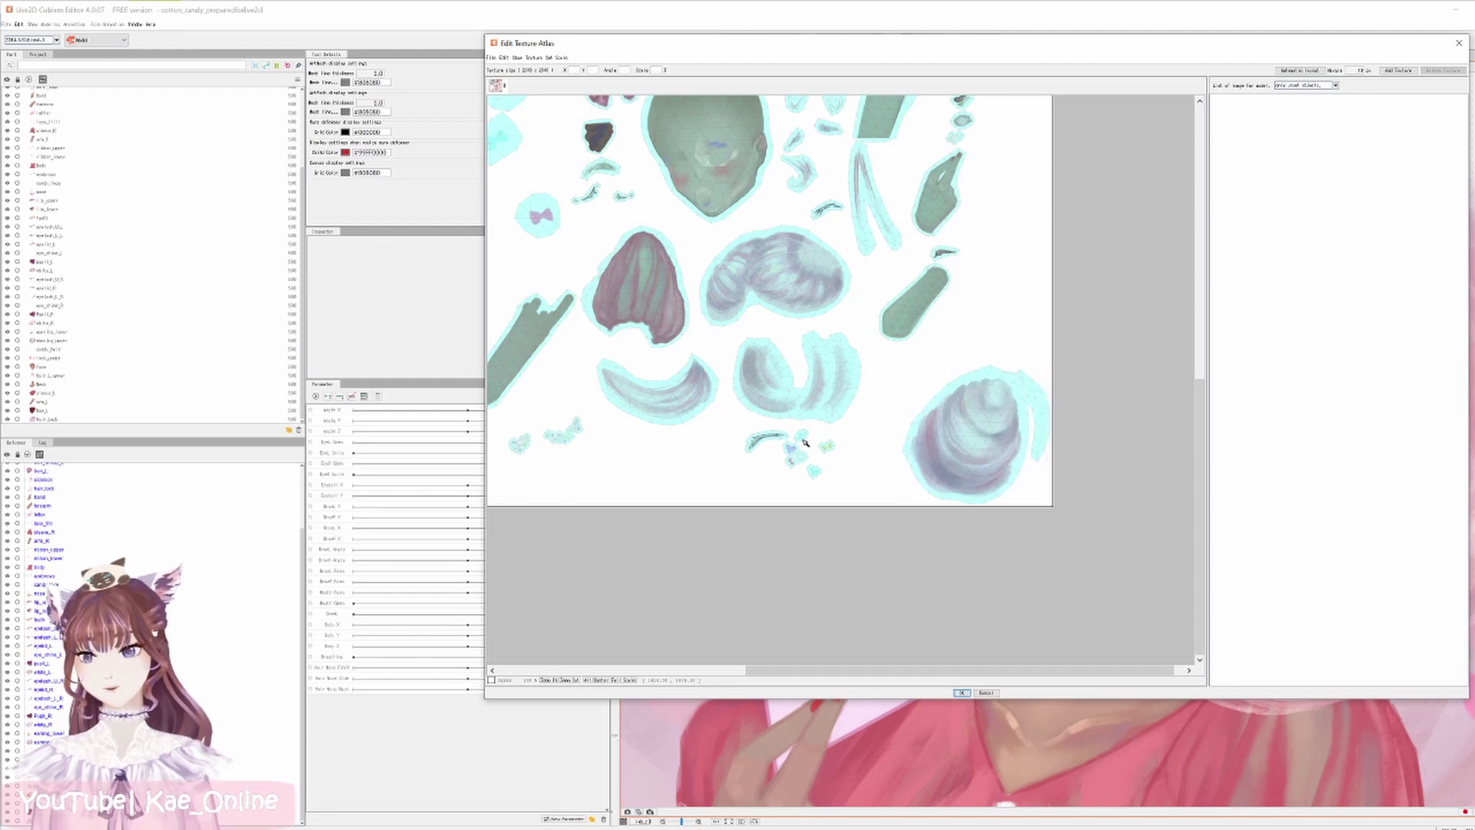
Move the group of tiny decorations into the gap just left of the enlarged hair bun.
{"action": "left_click", "coordinate": [832, 430]}
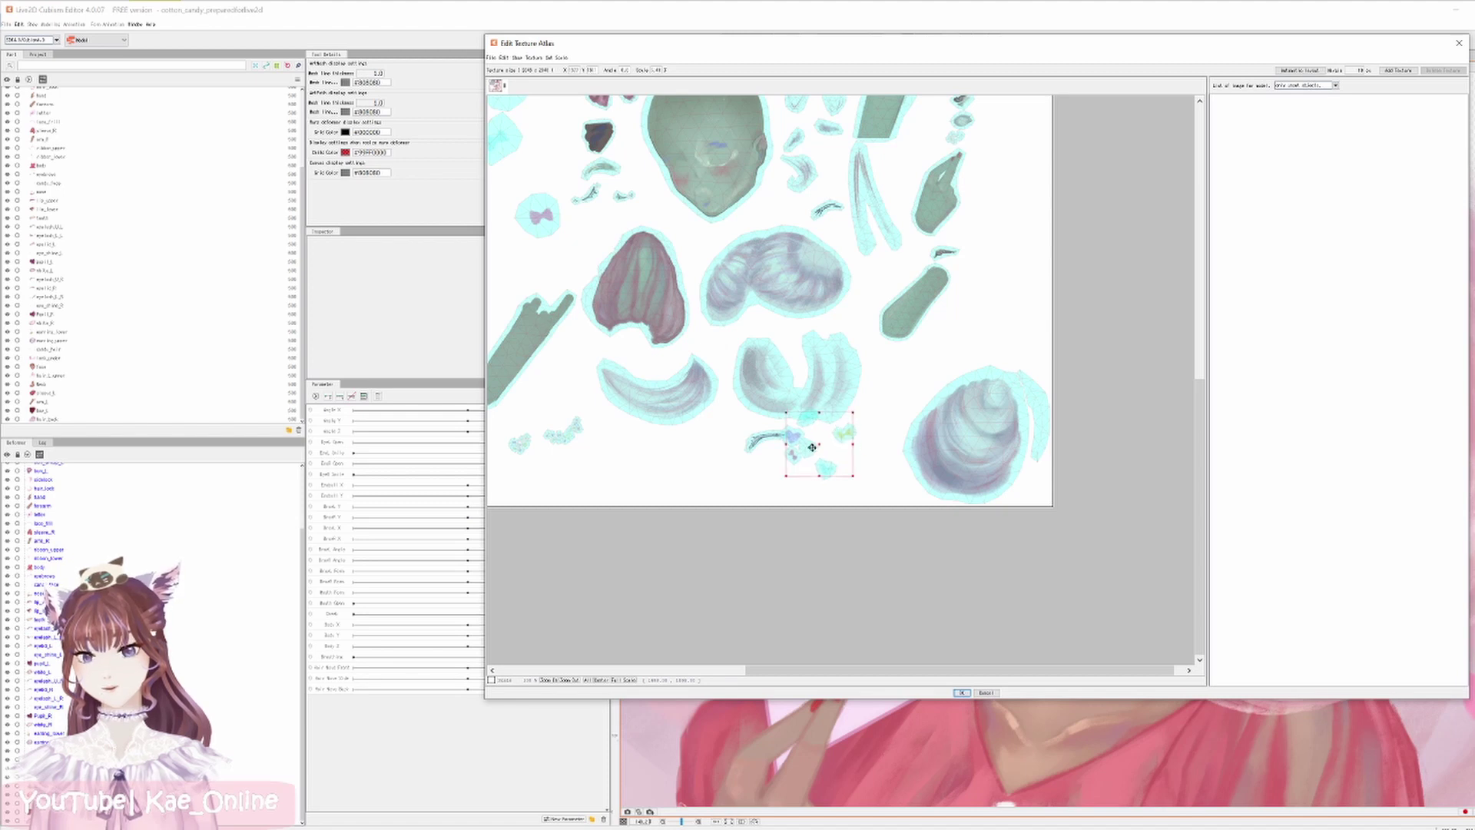
{"action": "left_click_drag", "start_coordinate": [806, 449], "coordinate": [851, 472]}
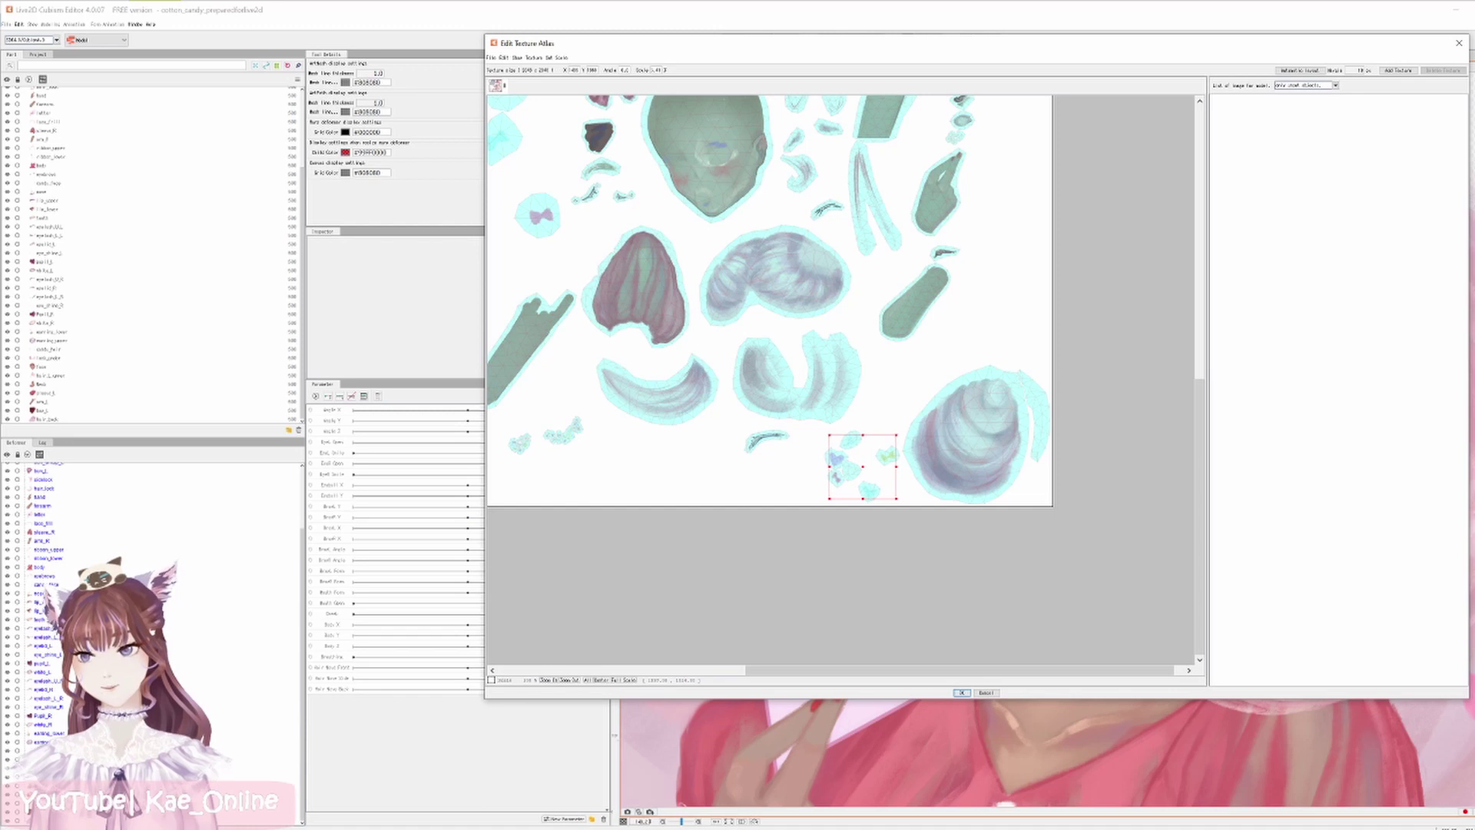
{"action": "left_click", "coordinate": [1113, 259]}
Rotate the eyelash below the curl pair and set its scale to 100%, placing it along the atlas's lower edge.
{"action": "left_click", "coordinate": [785, 439]}
{"action": "left_click_drag", "start_coordinate": [789, 435], "coordinate": [835, 474]}
{"action": "left_click_drag", "start_coordinate": [628, 70], "coordinate": [623, 70]}
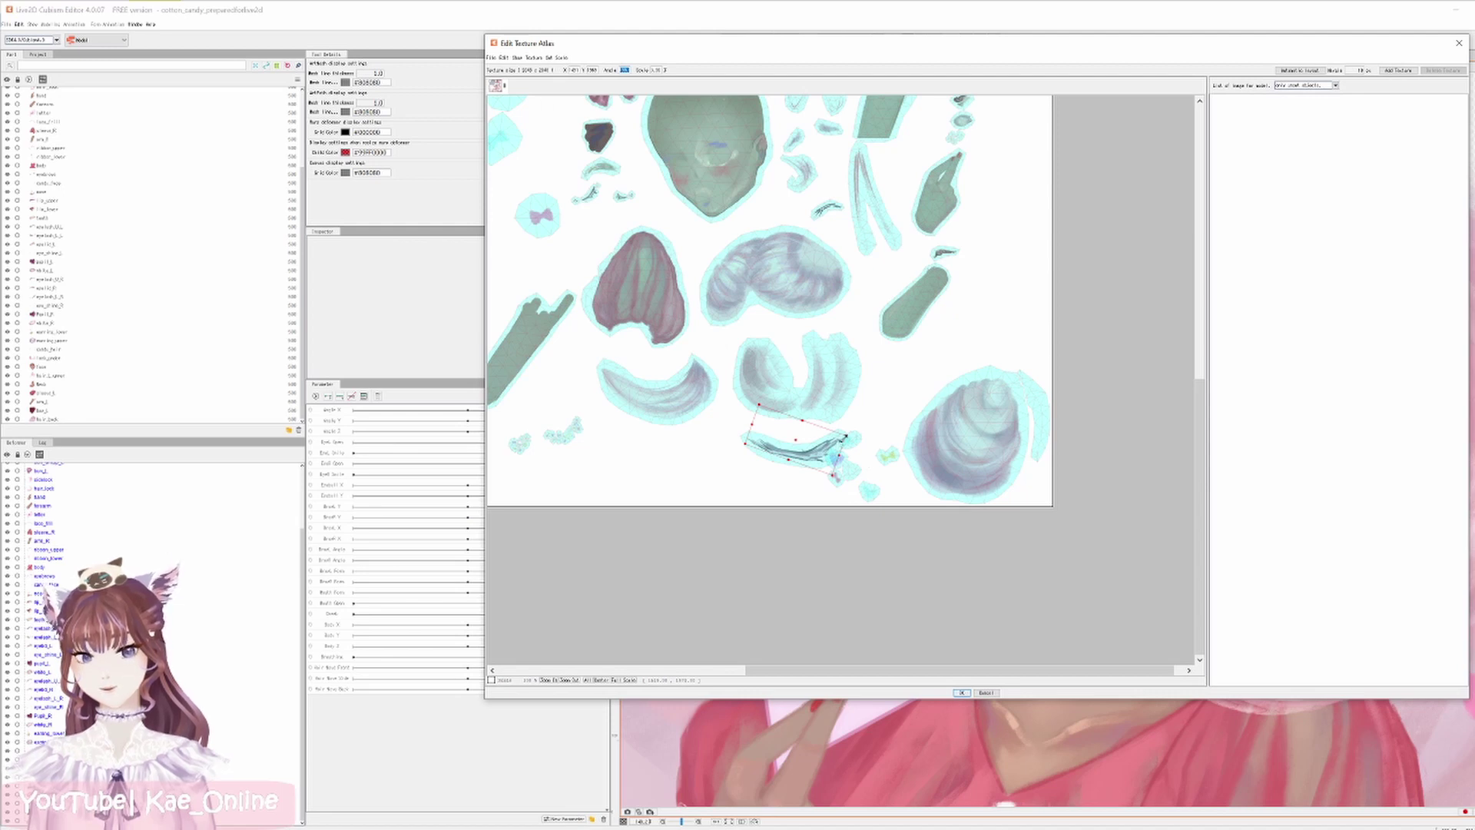
{"action": "left_click_drag", "start_coordinate": [843, 438], "coordinate": [828, 436]}
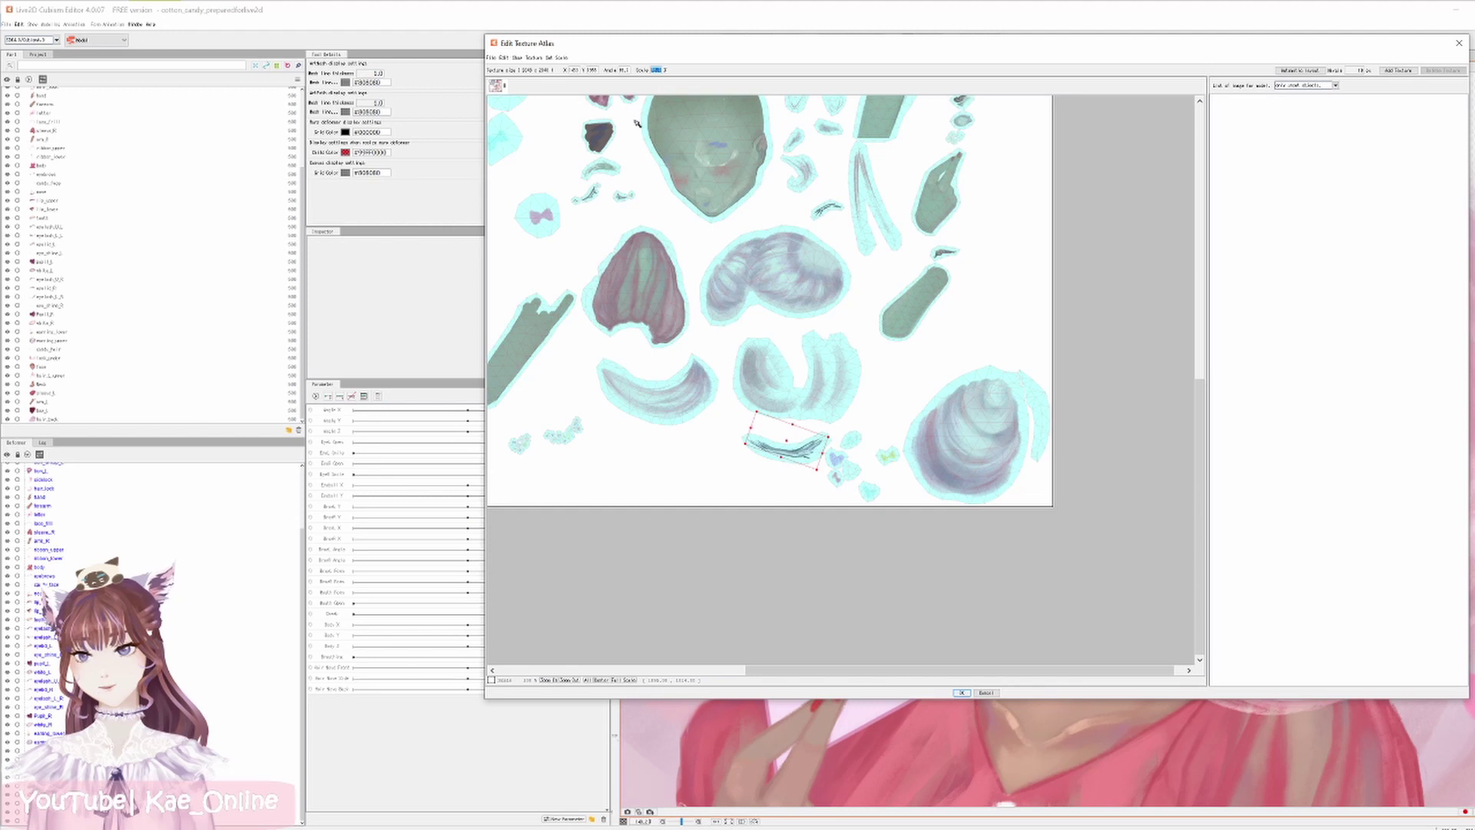
{"action": "mouse_move", "coordinate": [828, 438]}
{"action": "left_mouse_down"}
{"action": "mouse_move", "coordinate": [1223, 399]}
{"action": "mouse_move", "coordinate": [1060, 437]}
{"action": "mouse_move", "coordinate": [847, 460]}
{"action": "left_mouse_up"}
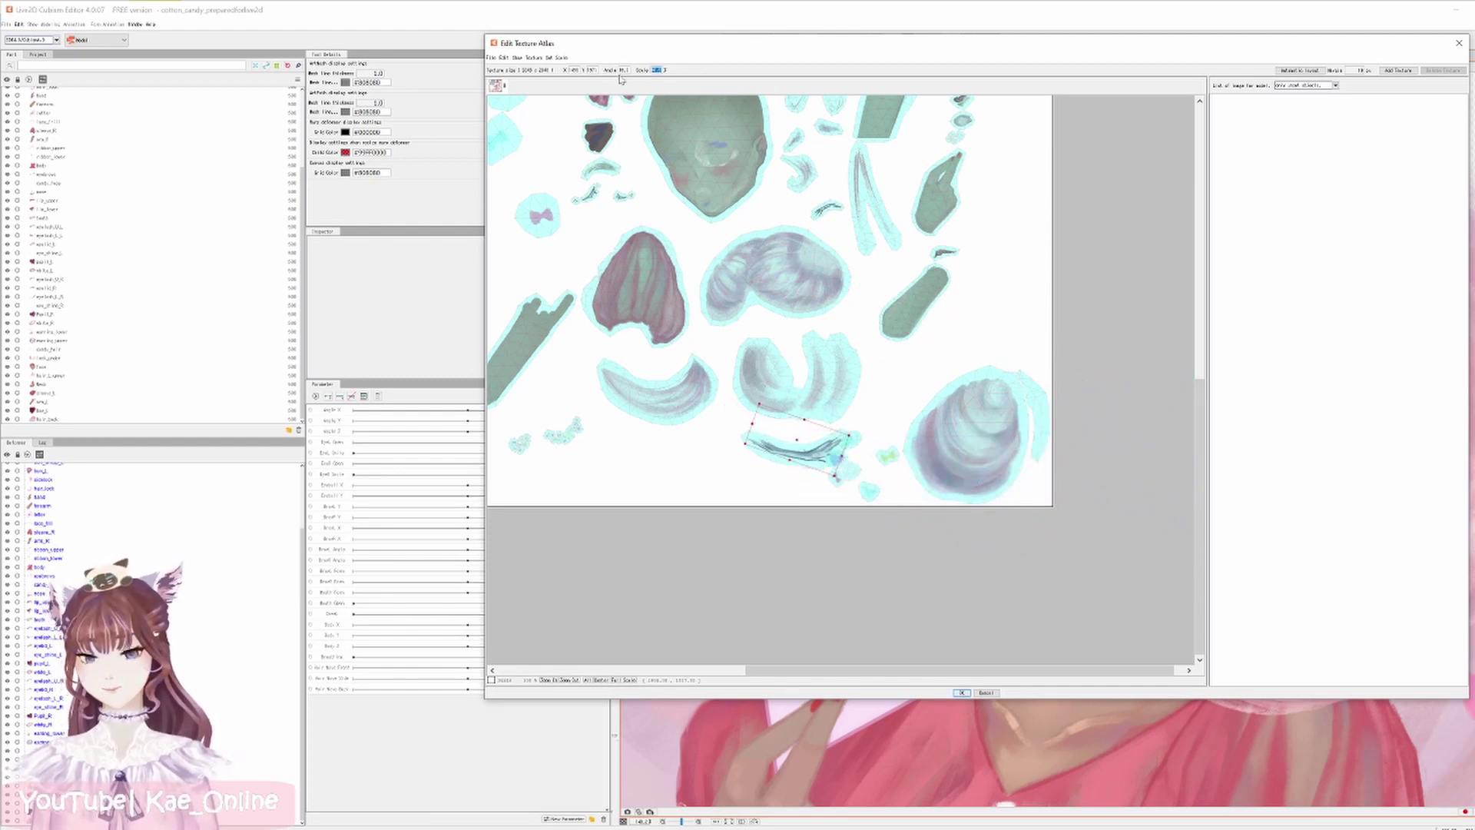
{"action": "type", "text": "100"}
{"action": "key", "text": "Return"}
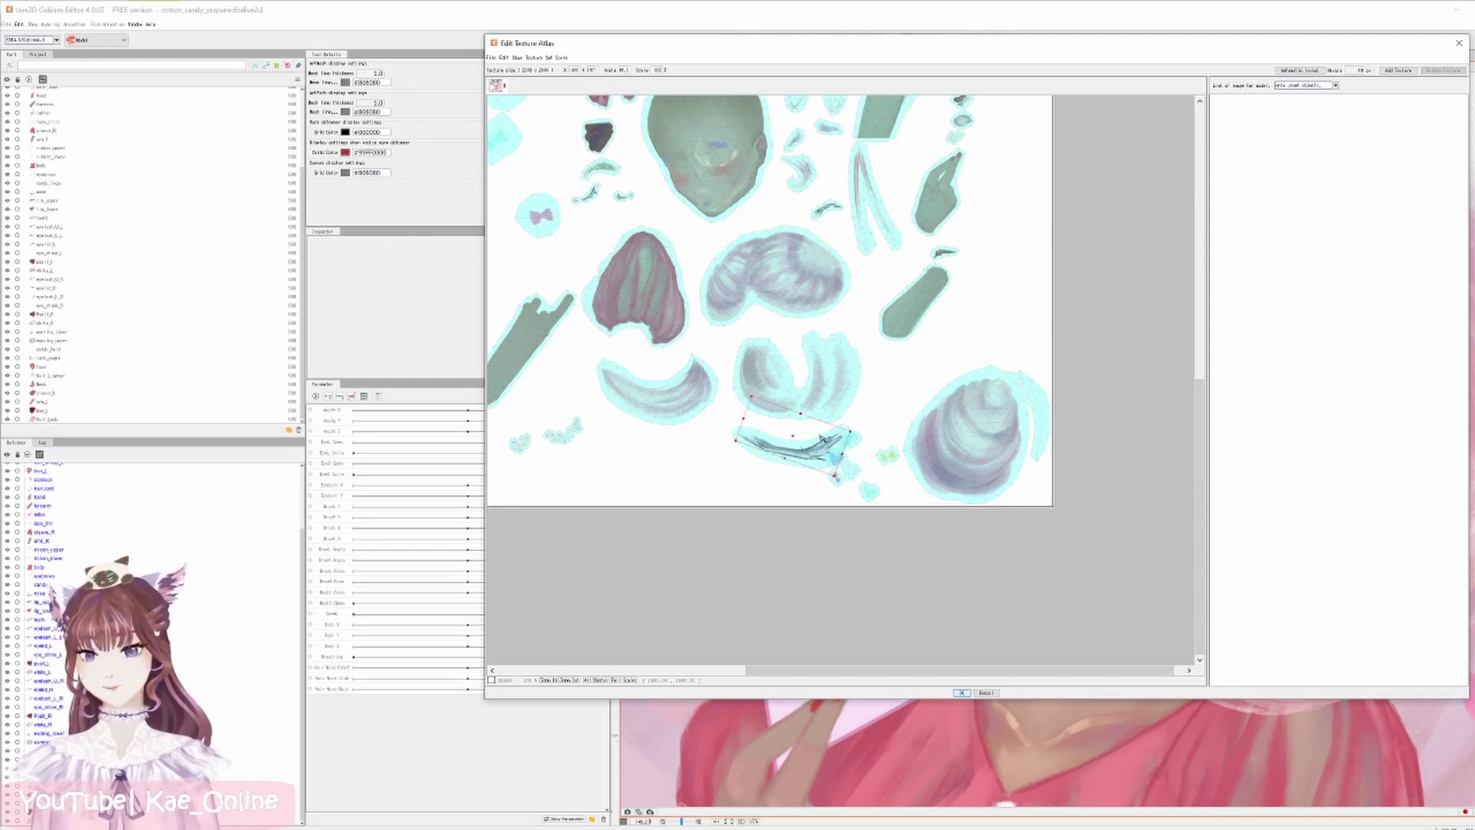
{"action": "left_click_drag", "start_coordinate": [824, 443], "coordinate": [788, 479]}
Enlarge the pair of hair curls near the atlas's lower edge and move the small face speckles up beside the little bow.
{"action": "left_click_drag", "start_coordinate": [849, 366], "coordinate": [1083, 285]}
{"action": "left_click", "coordinate": [1011, 393]}
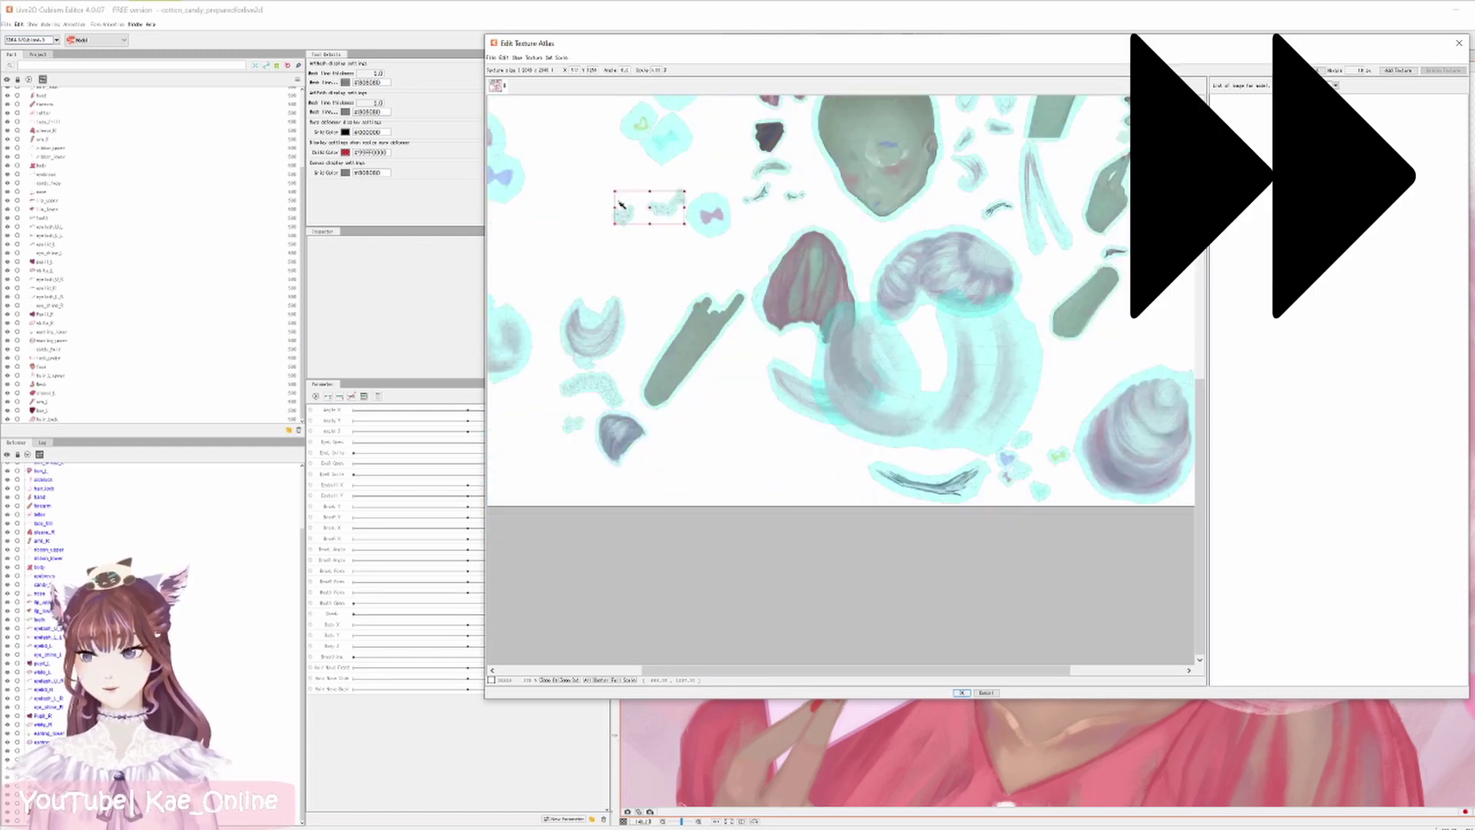
{"action": "left_click_drag", "start_coordinate": [974, 385], "coordinate": [1119, 461]}
{"action": "scroll", "coordinate": [999, 430], "scroll_direction": "down", "scroll_amount": 8}
{"action": "left_click", "coordinate": [659, 72]}
{"action": "scroll", "coordinate": [941, 372], "scroll_direction": "up", "scroll_amount": 7}
{"action": "left_click_drag", "start_coordinate": [876, 533], "coordinate": [999, 460]}
{"action": "left_click_drag", "start_coordinate": [932, 433], "coordinate": [968, 407]}
Arrange the curl pair and the crescent hair strand along the atlas's lower edge, with the strand under the lace trim.
{"action": "left_click_drag", "start_coordinate": [757, 454], "coordinate": [996, 437]}
{"action": "left_click_drag", "start_coordinate": [912, 415], "coordinate": [673, 501]}
{"action": "scroll", "coordinate": [705, 469], "scroll_direction": "up", "scroll_amount": 4}
{"action": "scroll", "coordinate": [653, 461], "scroll_direction": "down", "scroll_amount": 2}
{"action": "left_click", "coordinate": [712, 428]}
{"action": "scroll", "coordinate": [725, 421], "scroll_direction": "up", "scroll_amount": 2}
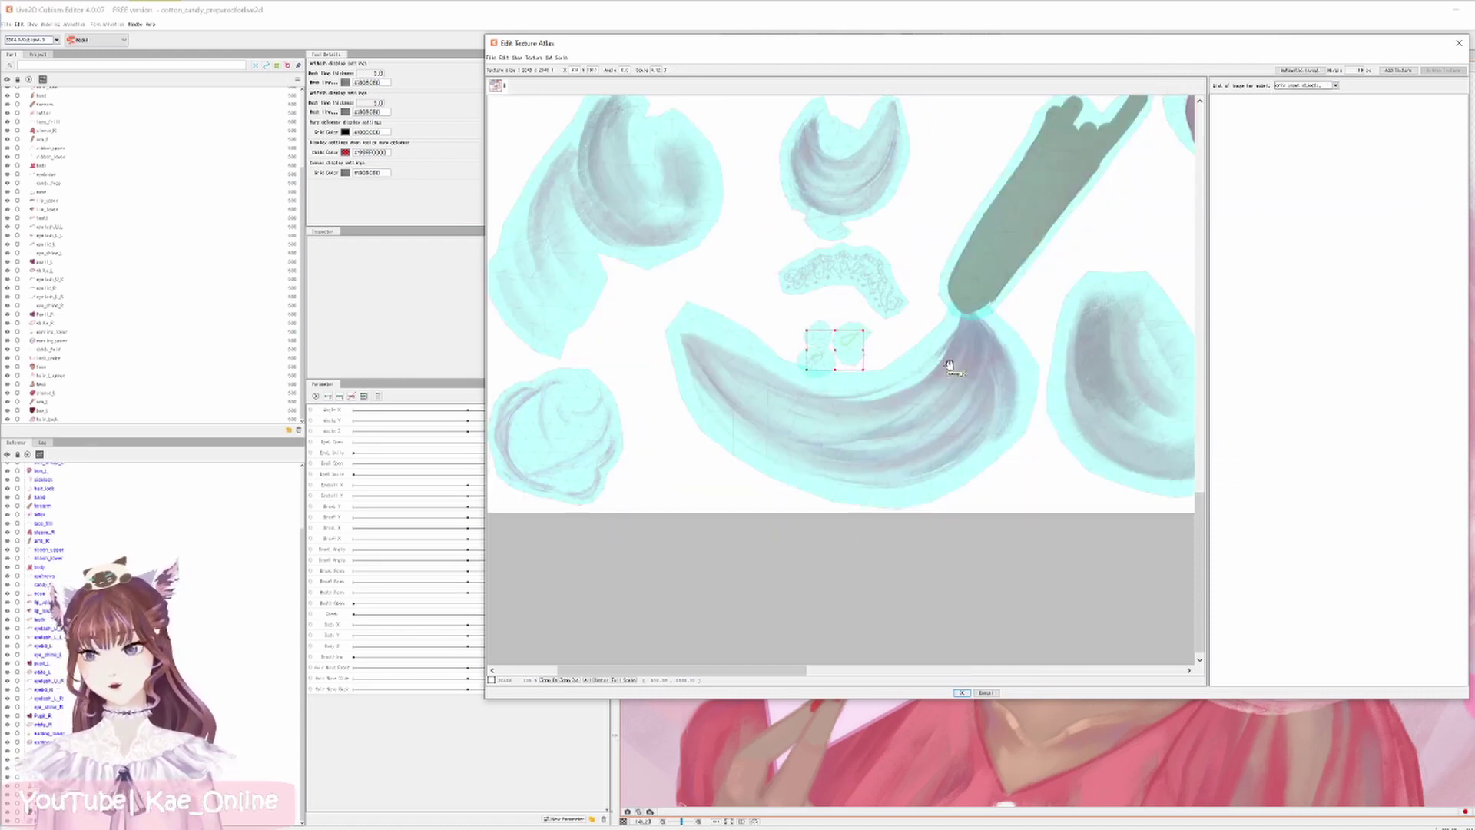
{"action": "scroll", "coordinate": [916, 338], "scroll_direction": "down", "scroll_amount": 2}
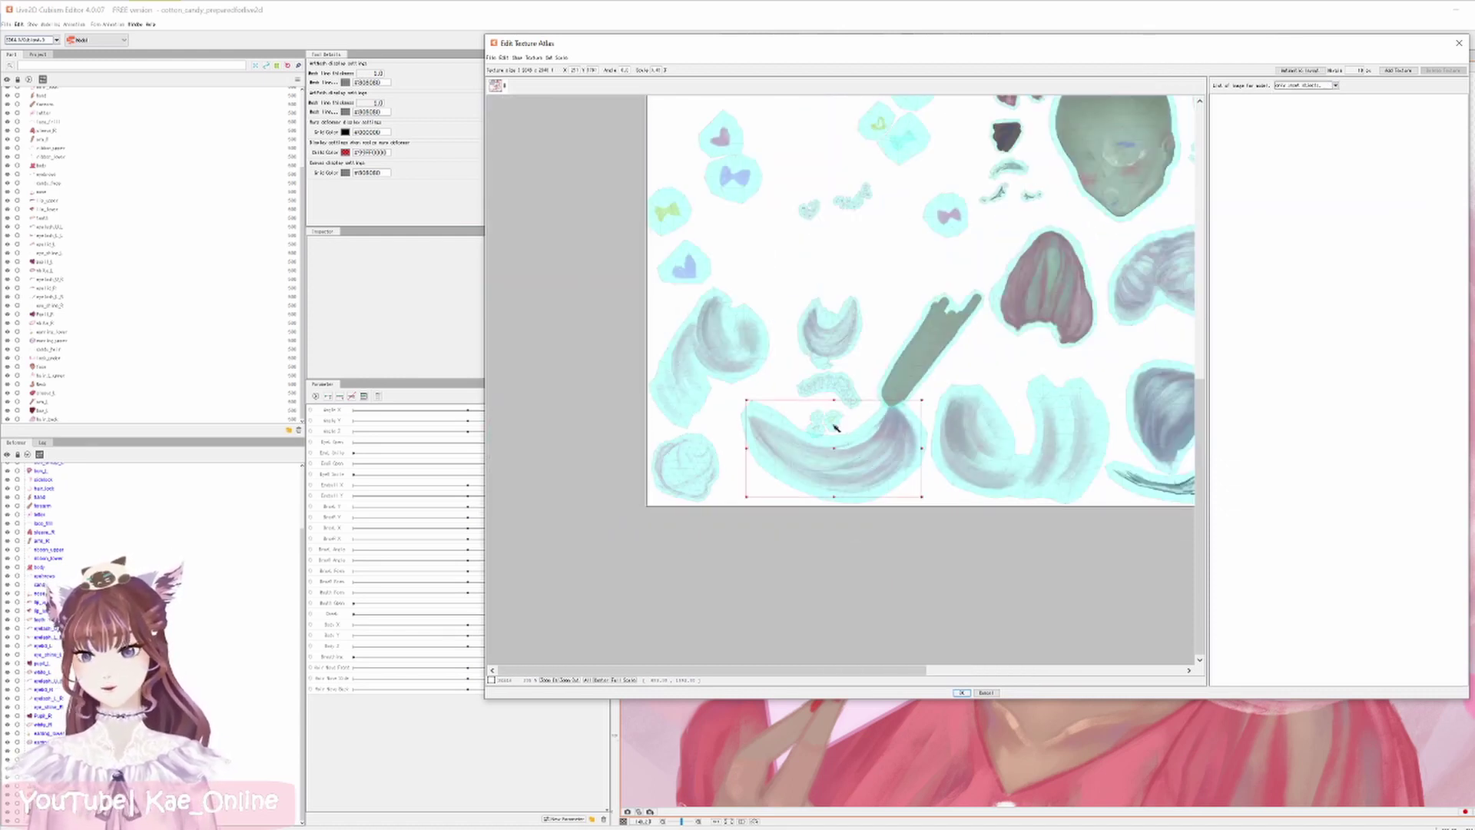
{"action": "left_click", "coordinate": [859, 455]}
{"action": "scroll", "coordinate": [858, 453], "scroll_direction": "up", "scroll_amount": 2}
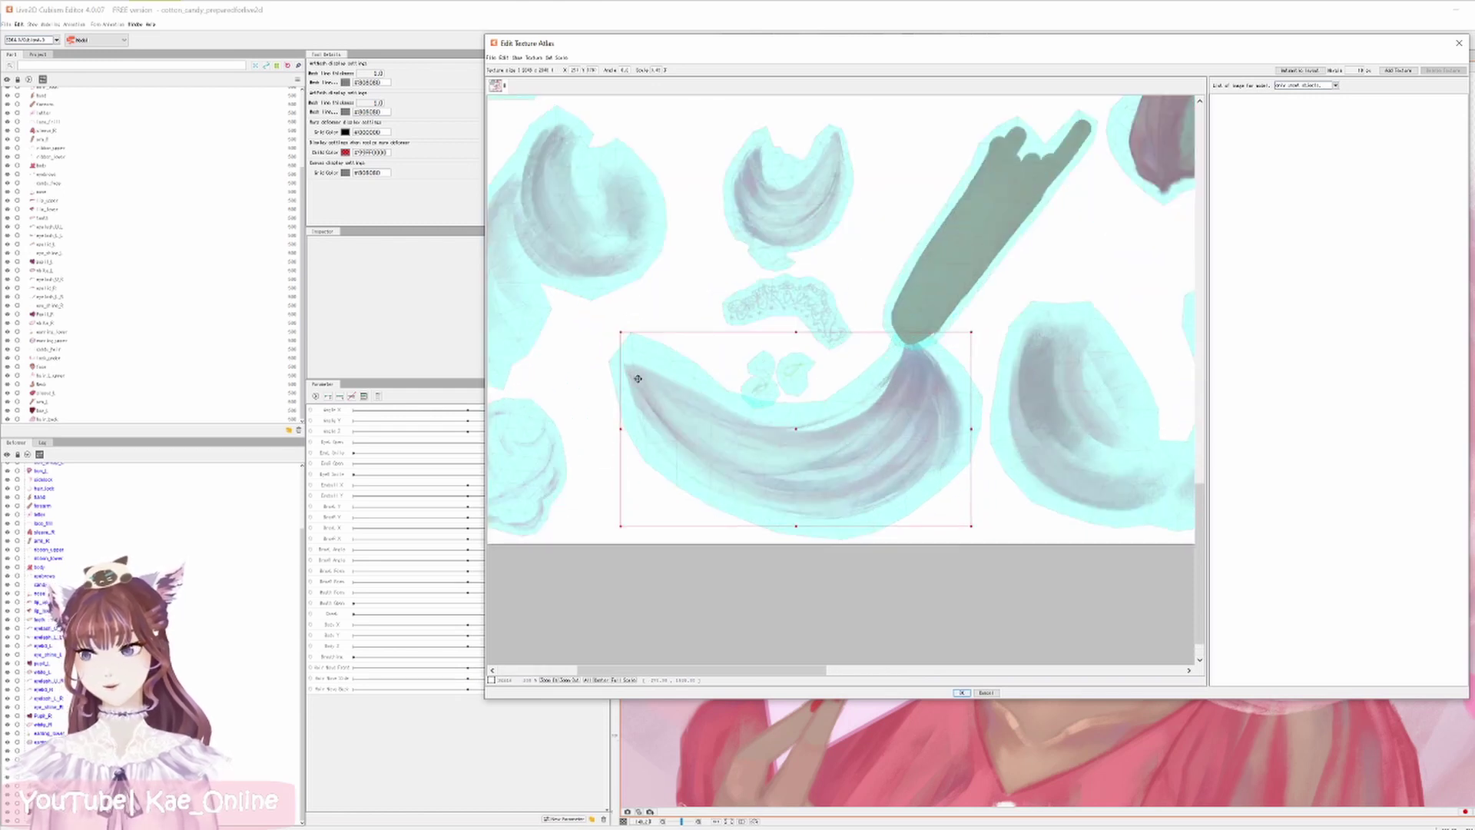
Slightly enlarge the two small decorations above the crescent strand, nudge them up, and enlarge the lace trim above them.
{"action": "left_click", "coordinate": [789, 373]}
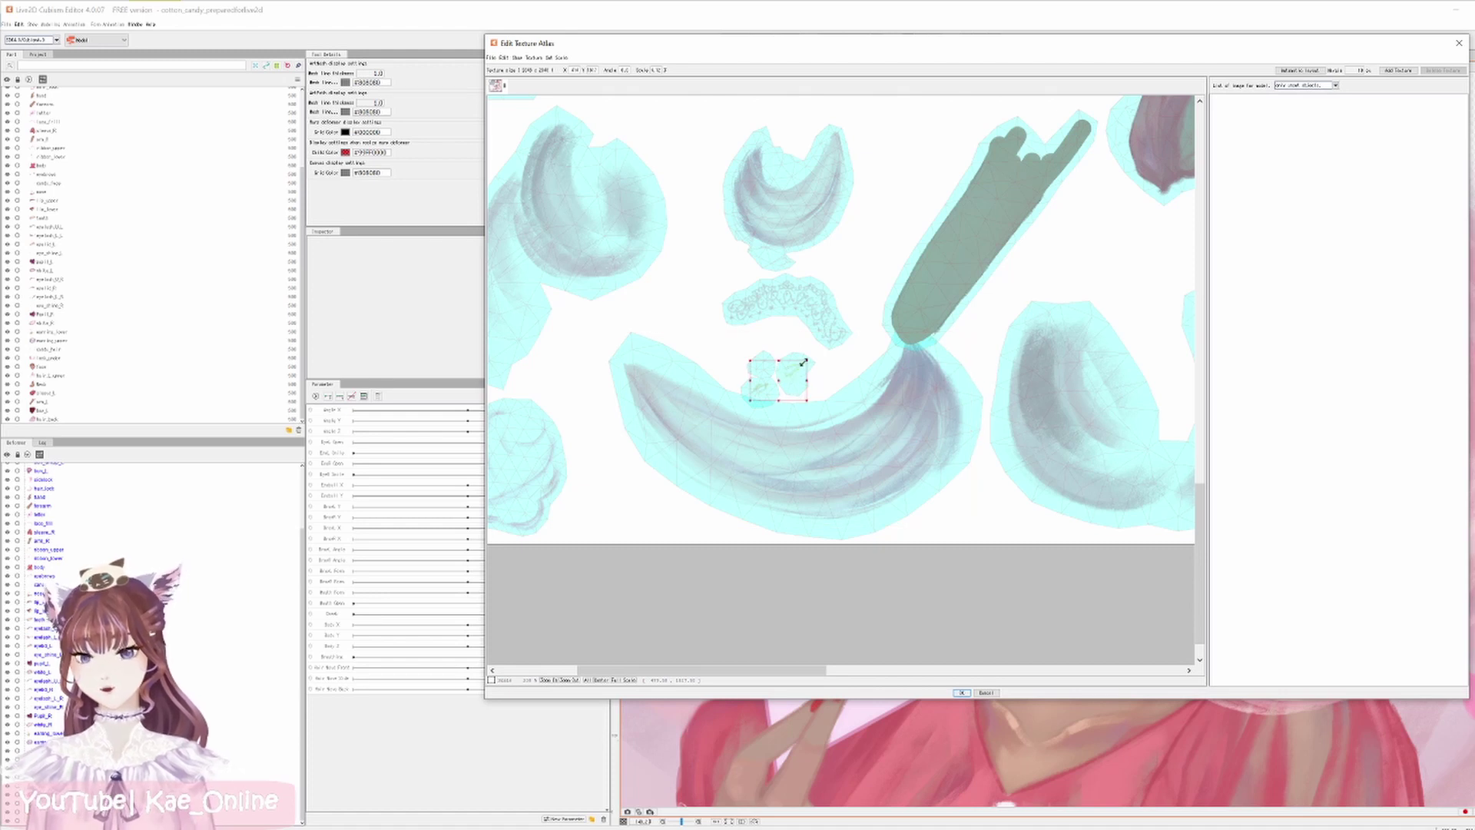
{"action": "left_click_drag", "start_coordinate": [805, 360], "coordinate": [820, 349]}
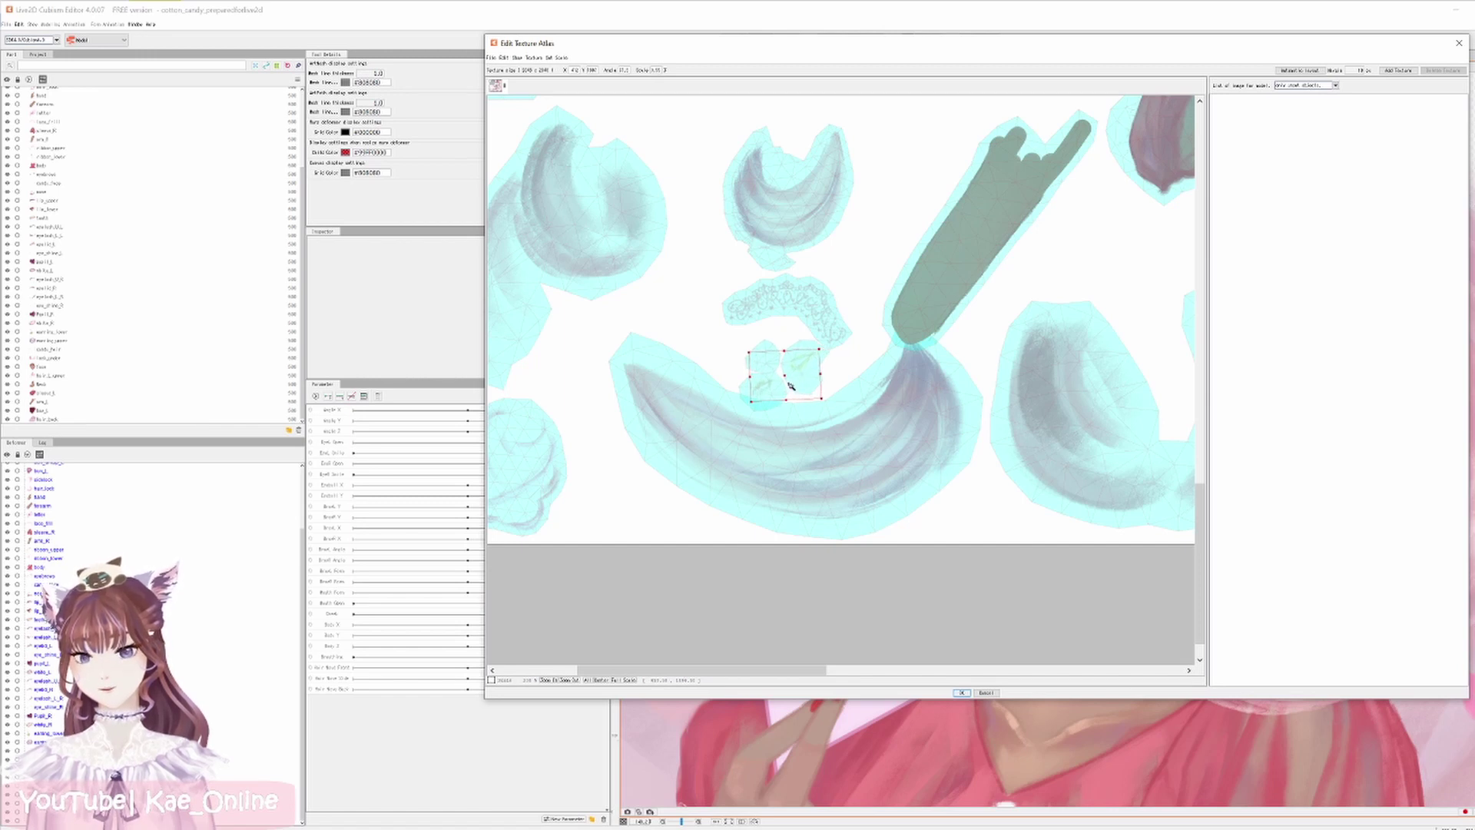
{"action": "left_click_drag", "start_coordinate": [800, 377], "coordinate": [802, 368]}
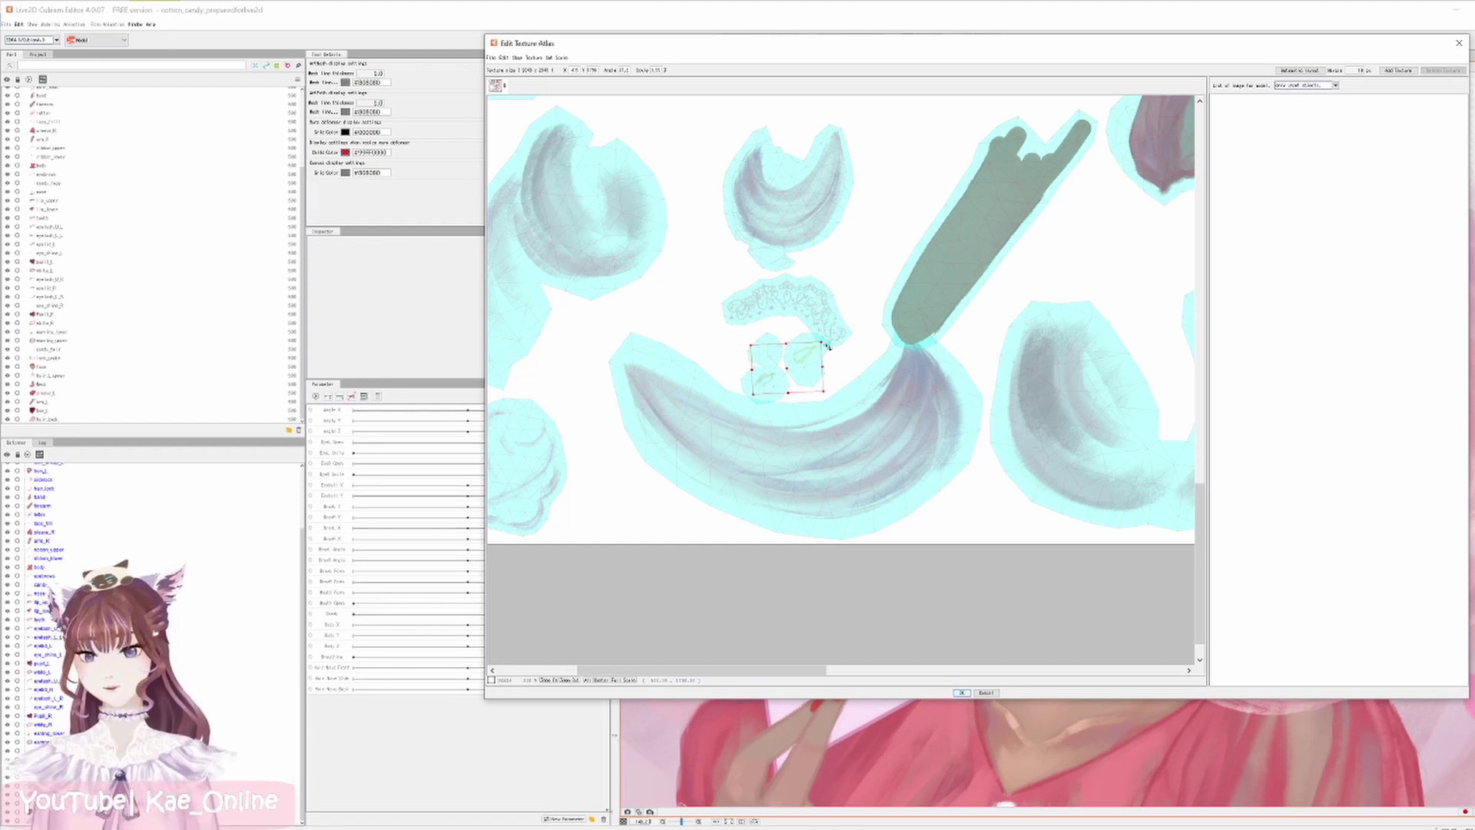
{"action": "left_click", "coordinate": [828, 308]}
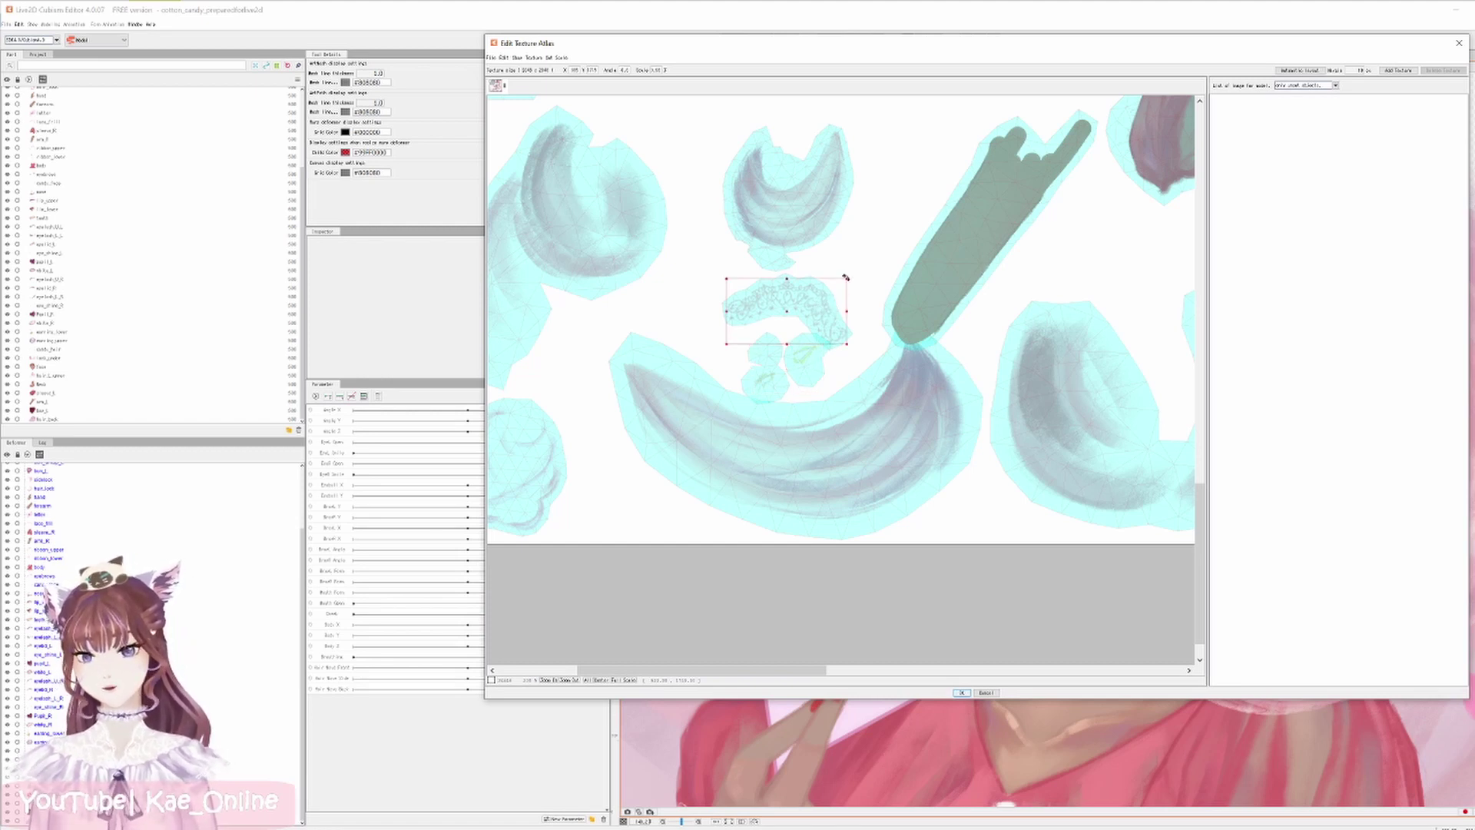
{"action": "left_click_drag", "start_coordinate": [866, 272], "coordinate": [886, 261]}
Reposition and enlarge the small lace and speckle pieces around the little crescent curl to fill the gaps beside the arm.
{"action": "left_click", "coordinate": [791, 362]}
{"action": "left_click_drag", "start_coordinate": [743, 336], "coordinate": [732, 325]}
{"action": "left_click_drag", "start_coordinate": [788, 208], "coordinate": [855, 193]}
{"action": "scroll", "coordinate": [876, 200], "scroll_direction": "down", "scroll_amount": 3}
{"action": "left_click_drag", "start_coordinate": [896, 285], "coordinate": [919, 278]}
{"action": "left_click", "coordinate": [726, 338]}
{"action": "left_click_drag", "start_coordinate": [769, 289], "coordinate": [827, 229]}
{"action": "scroll", "coordinate": [754, 320], "scroll_direction": "down", "scroll_amount": 3}
{"action": "left_click_drag", "start_coordinate": [654, 259], "coordinate": [905, 419]}
{"action": "left_click_drag", "start_coordinate": [903, 265], "coordinate": [851, 345]}
Enlarge the ribbed red clothing piece and the lower forearm, and fit an eyelash into the space above the hair bun.
{"action": "scroll", "coordinate": [816, 345], "scroll_direction": "up", "scroll_amount": 3}
{"action": "left_click", "coordinate": [791, 393]}
{"action": "left_click_drag", "start_coordinate": [980, 348], "coordinate": [938, 521]}
{"action": "left_click", "coordinate": [992, 439]}
{"action": "left_click_drag", "start_coordinate": [1076, 507], "coordinate": [918, 408]}
{"action": "left_click", "coordinate": [1113, 362]}
{"action": "left_click_drag", "start_coordinate": [1113, 362], "coordinate": [1079, 429]}
{"action": "left_click_drag", "start_coordinate": [1080, 429], "coordinate": [907, 449]}
{"action": "left_click", "coordinate": [1001, 435]}
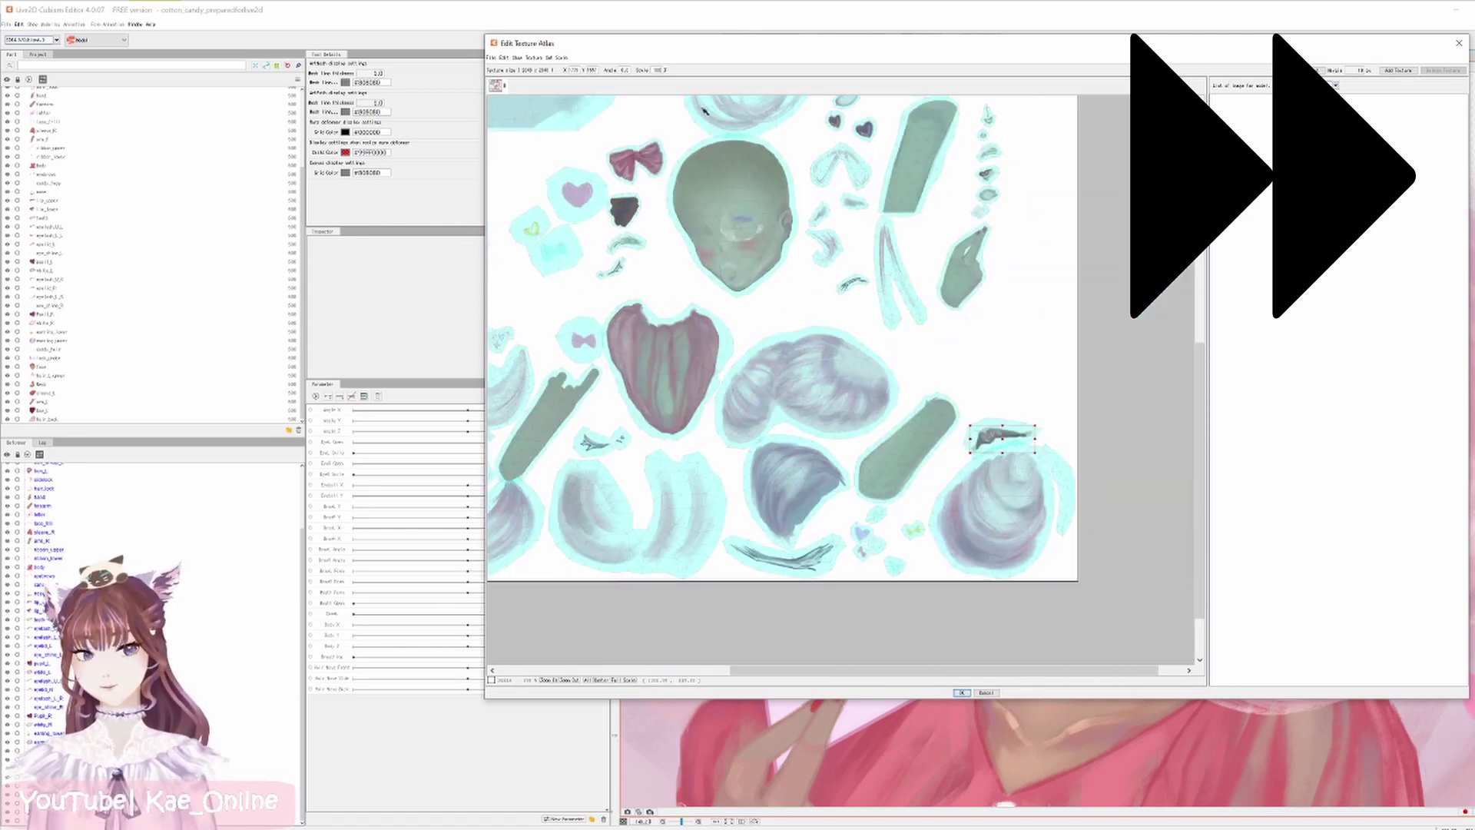
Enlarge the hand along the atlas's right edge and rearrange the small facial parts around it.
{"action": "left_click_drag", "start_coordinate": [1006, 317], "coordinate": [956, 314]}
{"action": "scroll", "coordinate": [1018, 298], "scroll_direction": "up", "scroll_amount": 2}
{"action": "left_click_drag", "start_coordinate": [920, 203], "coordinate": [904, 507]}
{"action": "left_click_drag", "start_coordinate": [920, 175], "coordinate": [863, 438]}
{"action": "left_click_drag", "start_coordinate": [942, 158], "coordinate": [1008, 214]}
{"action": "left_click_drag", "start_coordinate": [945, 192], "coordinate": [924, 407]}
{"action": "left_click_drag", "start_coordinate": [915, 330], "coordinate": [1003, 345]}
{"action": "left_click_drag", "start_coordinate": [910, 152], "coordinate": [1010, 281]}
{"action": "left_click_drag", "start_coordinate": [903, 115], "coordinate": [936, 315]}
Rotate and enlarge the envelope and the dark red piece beside it, shifting the dress to fit them in the upper-right area.
{"action": "scroll", "coordinate": [961, 231], "scroll_direction": "down", "scroll_amount": 3}
{"action": "left_click_drag", "start_coordinate": [960, 278], "coordinate": [1060, 356]}
{"action": "left_click_drag", "start_coordinate": [945, 392], "coordinate": [960, 278]}
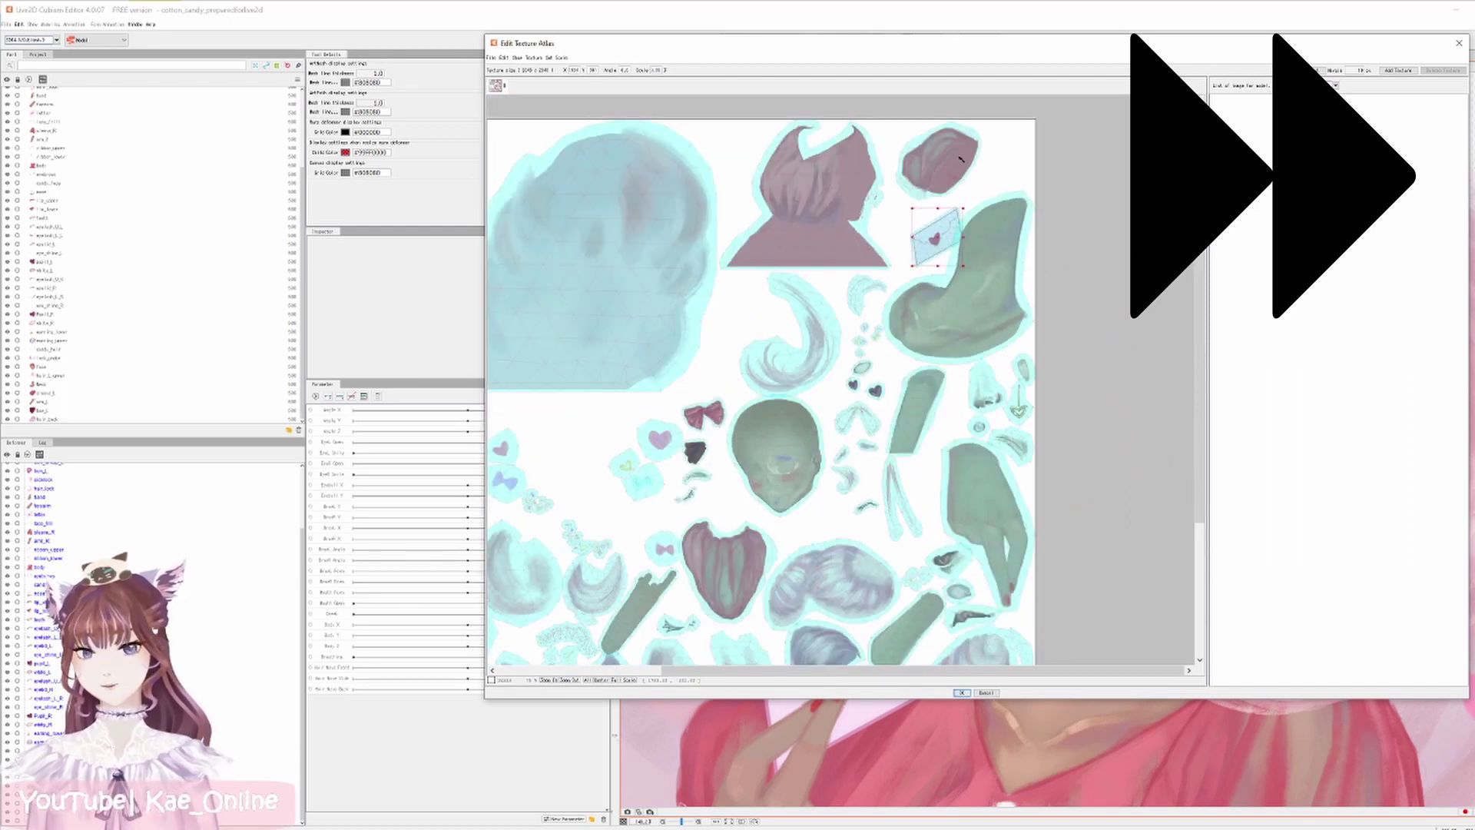
{"action": "left_click_drag", "start_coordinate": [945, 165], "coordinate": [980, 160]}
{"action": "left_click_drag", "start_coordinate": [832, 204], "coordinate": [849, 203]}
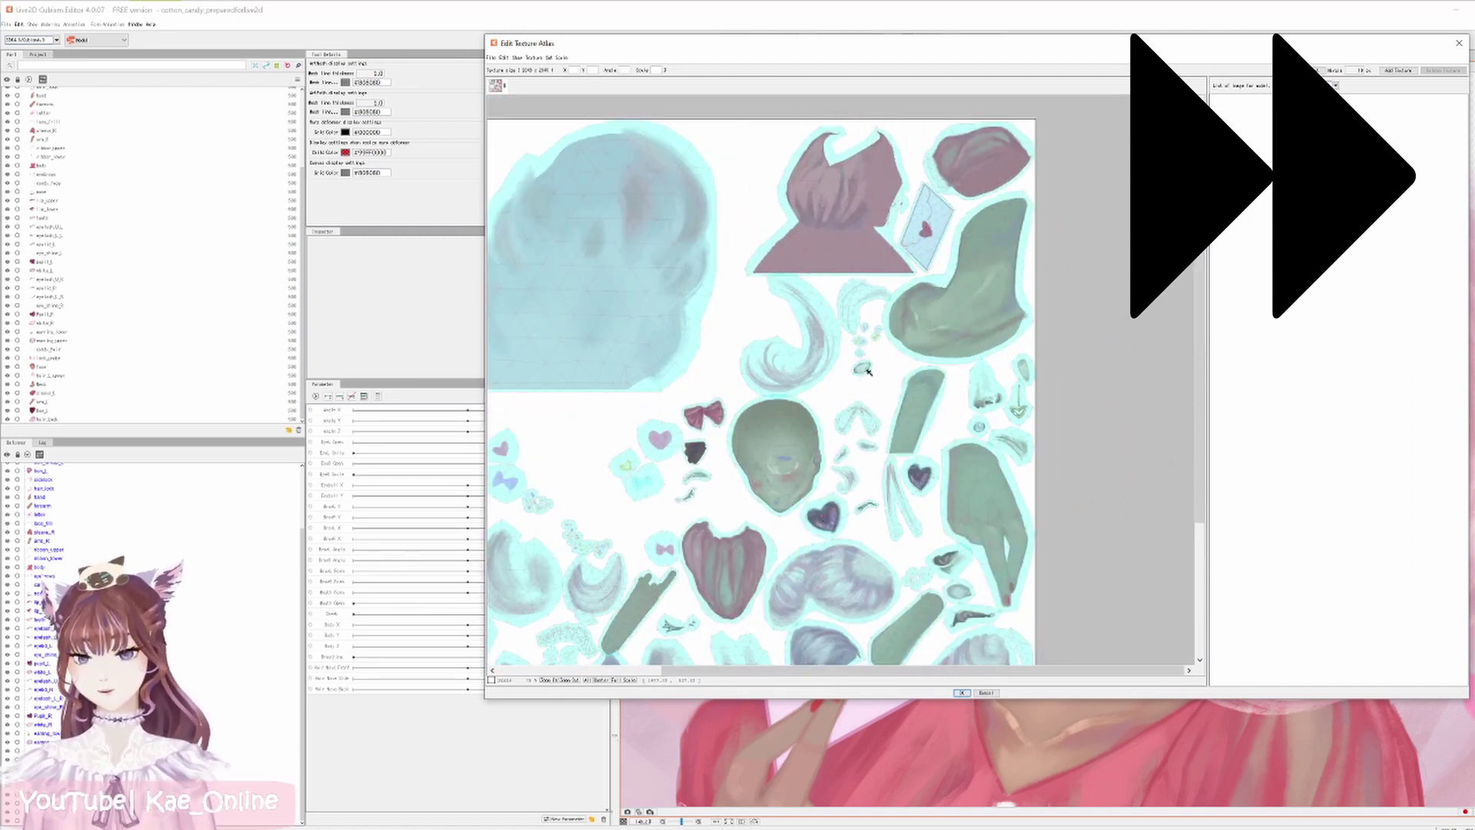
Rotate the large hair curl above the face, enlarge the small facial parts beside it, and rotate and enlarge the face.
{"action": "scroll", "coordinate": [826, 301], "scroll_direction": "down", "scroll_amount": 2}
{"action": "left_click", "coordinate": [825, 302]}
{"action": "scroll", "coordinate": [826, 301], "scroll_direction": "up", "scroll_amount": 3}
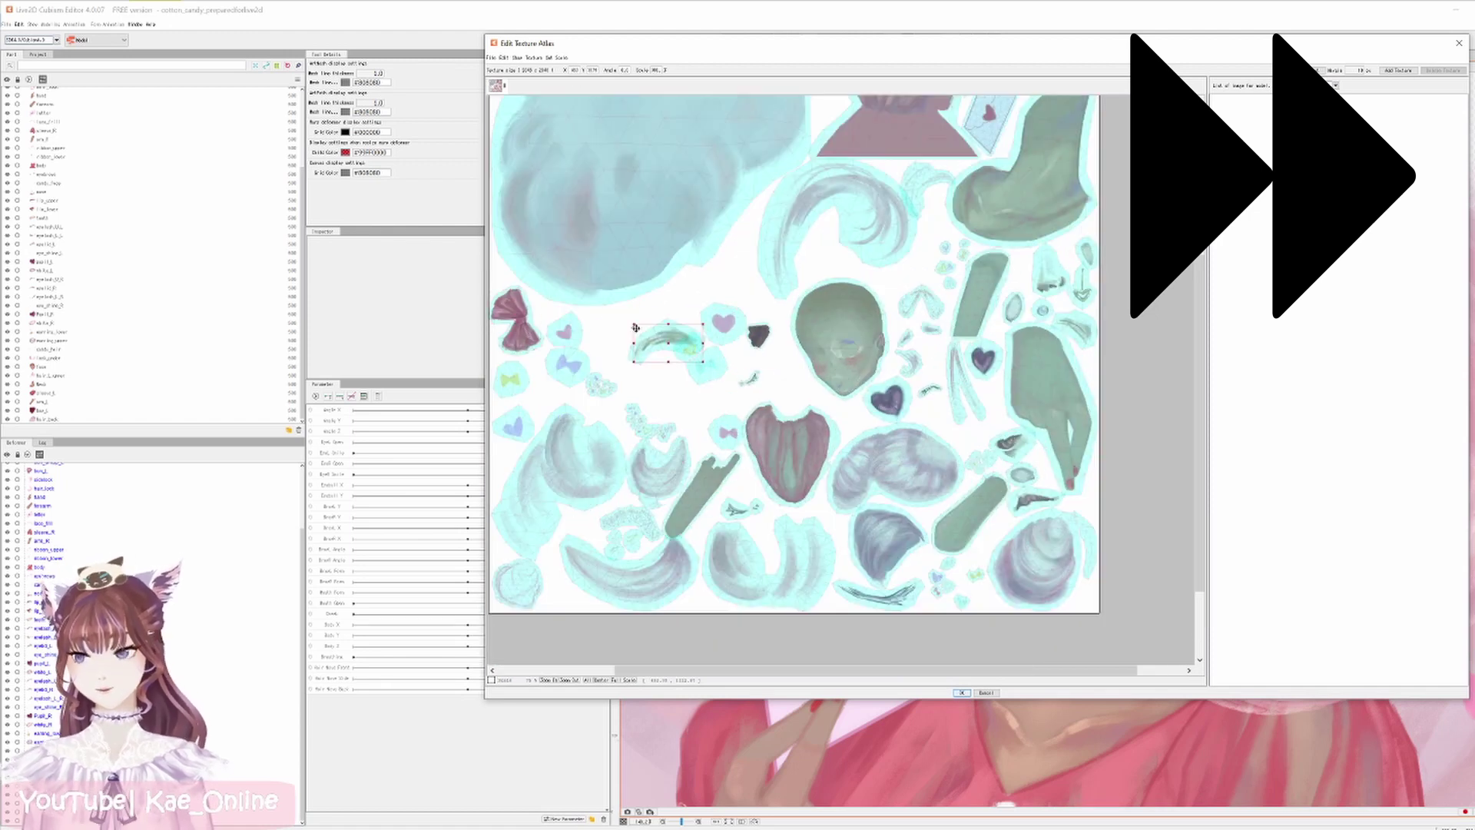
{"action": "left_click", "coordinate": [751, 377]}
{"action": "scroll", "coordinate": [1088, 421], "scroll_direction": "down", "scroll_amount": 2}
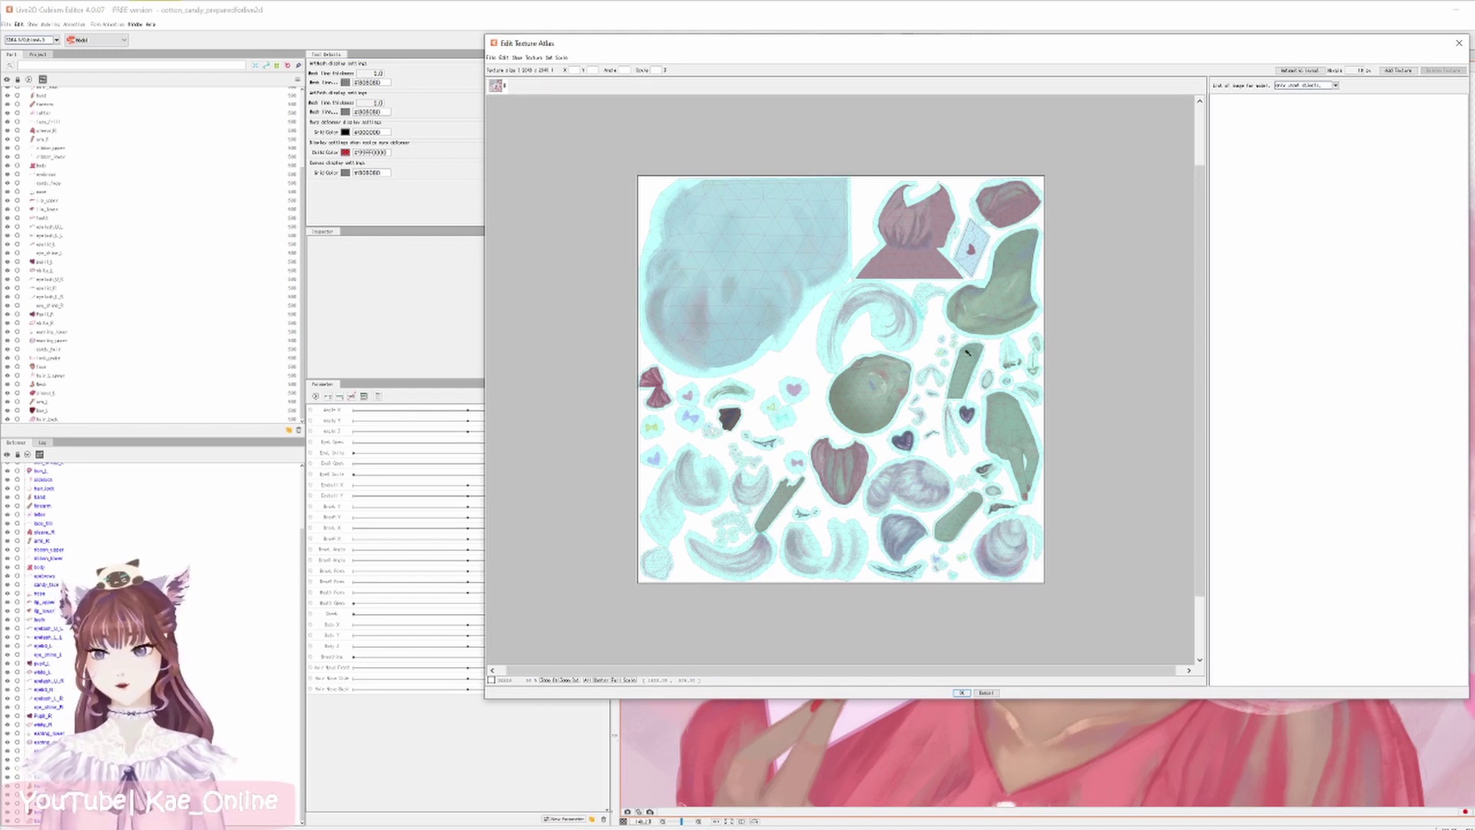
Check the whole atlas layout for remaining free space and apply the edited texture atlas.
{"action": "scroll", "coordinate": [976, 353], "scroll_direction": "up", "scroll_amount": 2}
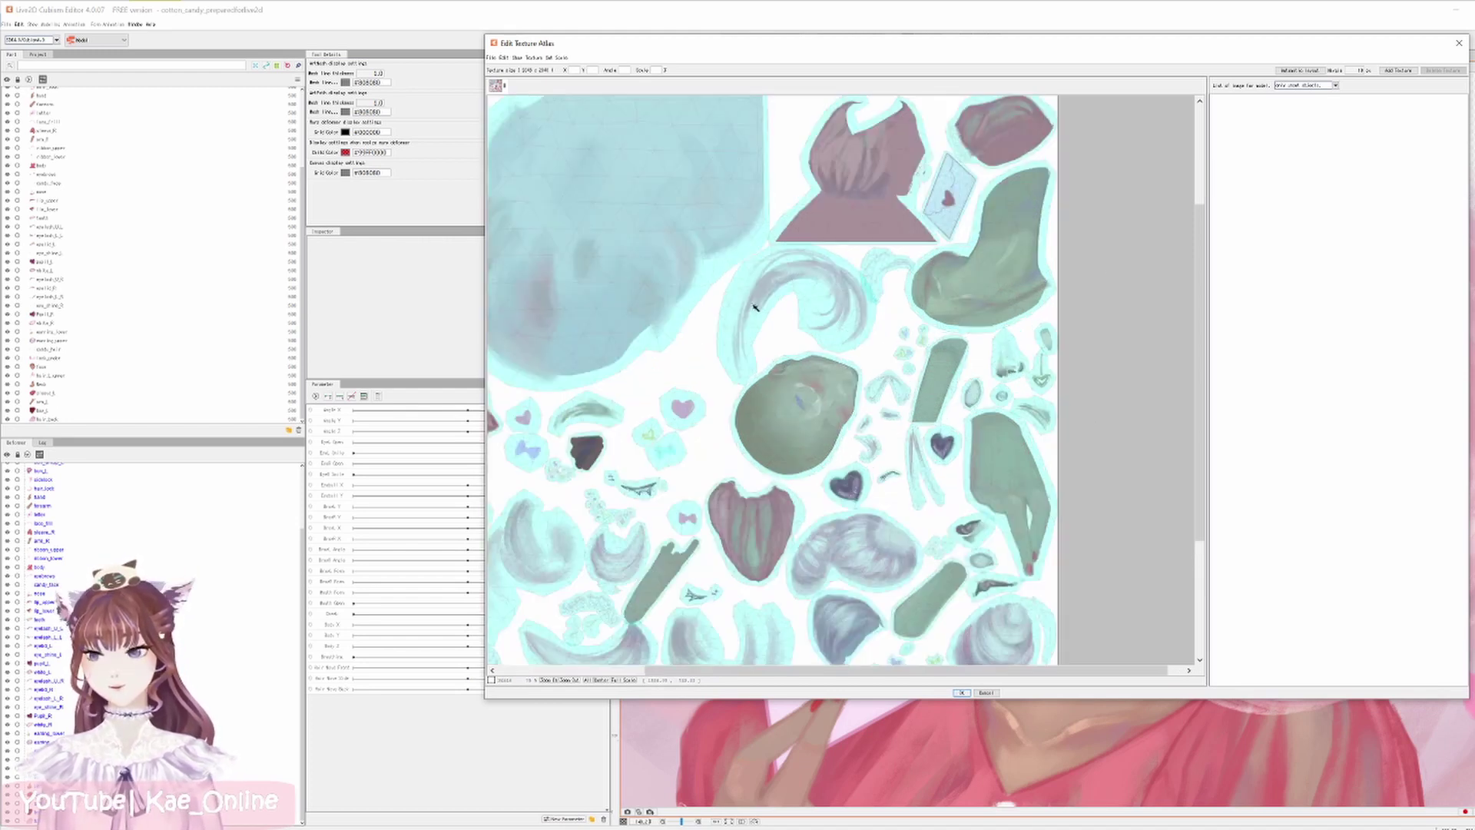
{"action": "left_click_drag", "start_coordinate": [786, 430], "coordinate": [912, 415]}
{"action": "scroll", "coordinate": [906, 417], "scroll_direction": "down", "scroll_amount": 3}
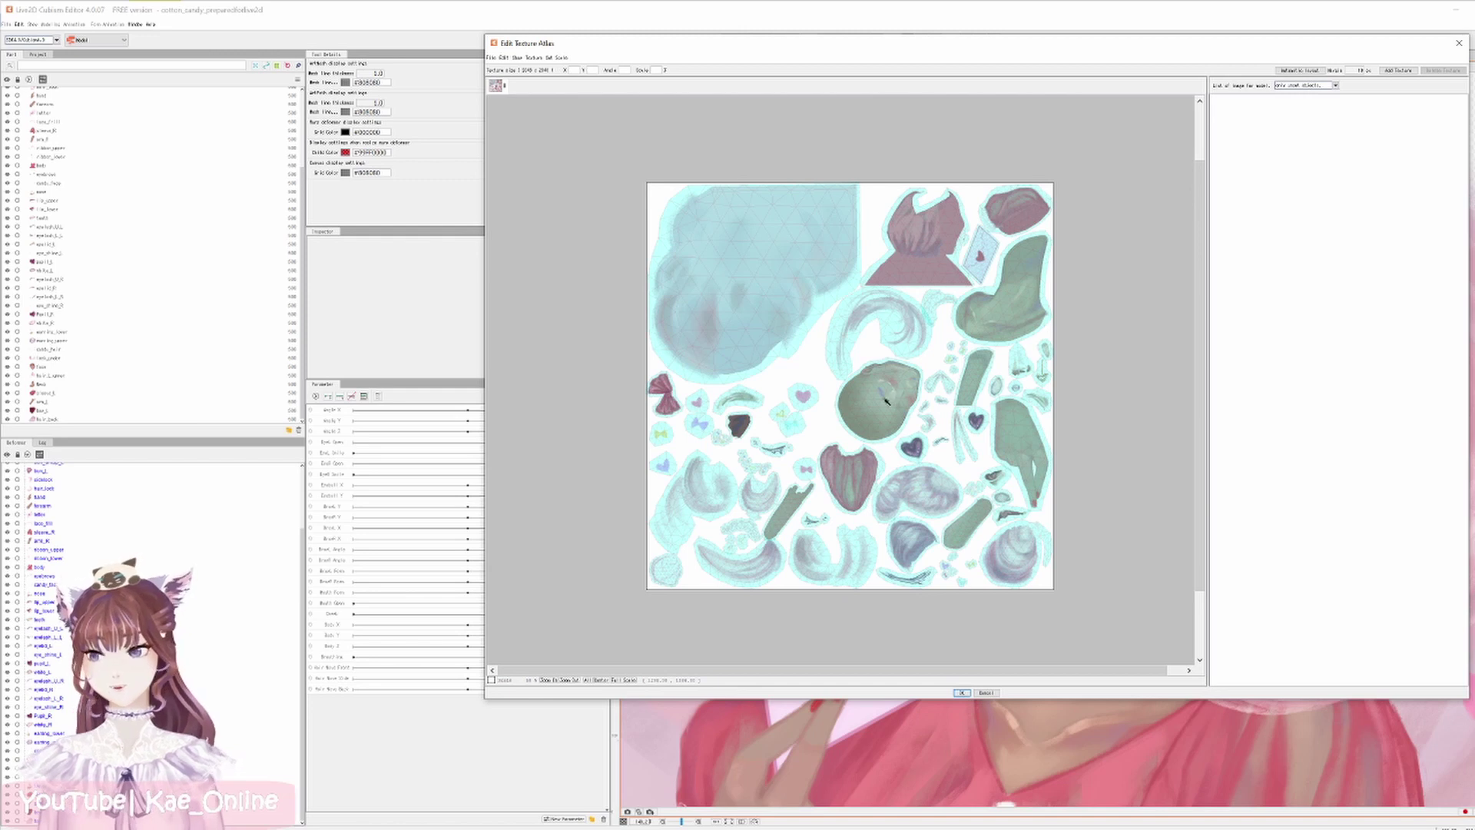
{"action": "scroll", "coordinate": [886, 401], "scroll_direction": "up", "scroll_amount": 2}
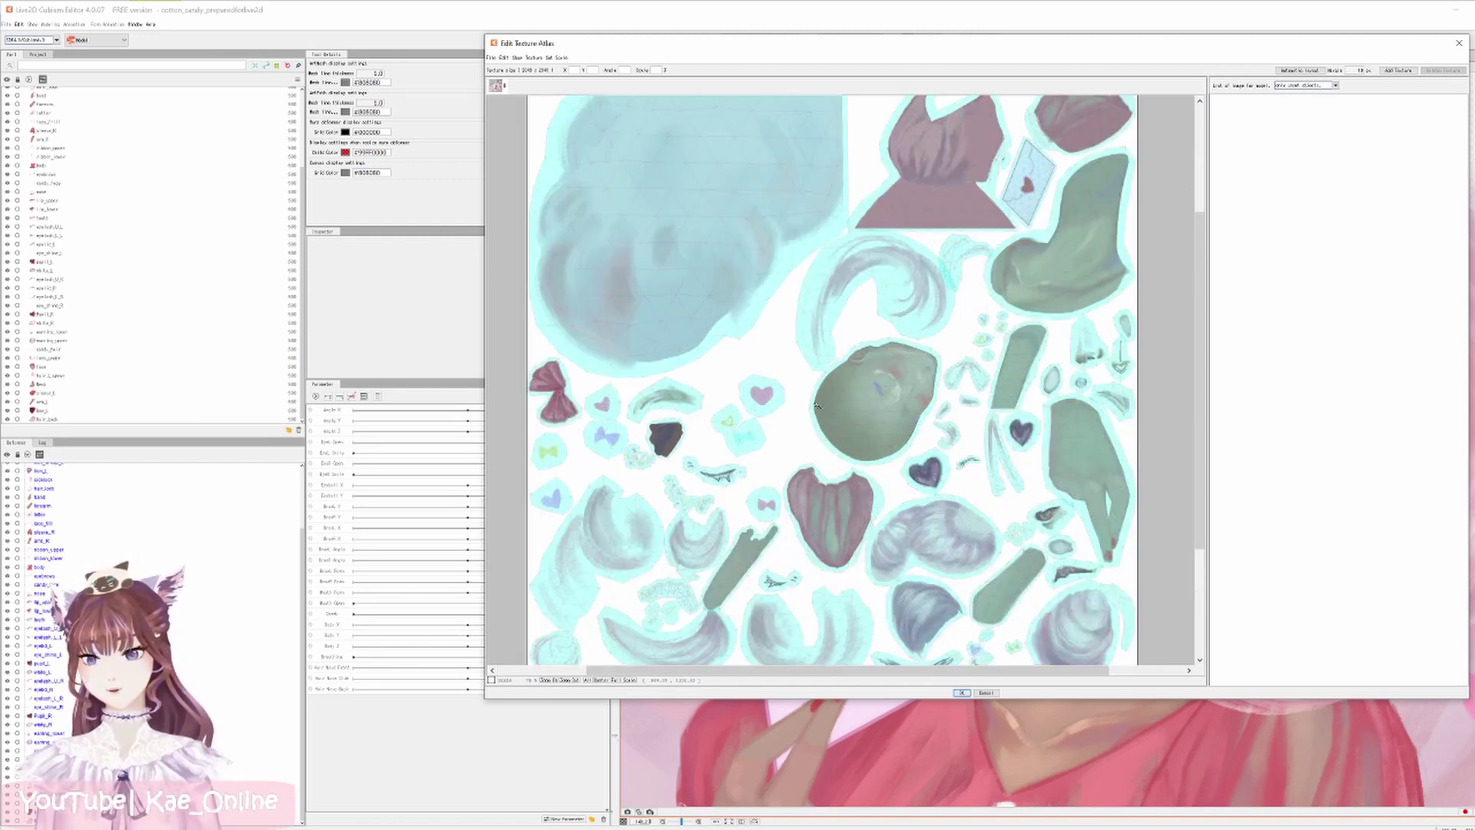
{"action": "scroll", "coordinate": [872, 386], "scroll_direction": "down", "scroll_amount": 2}
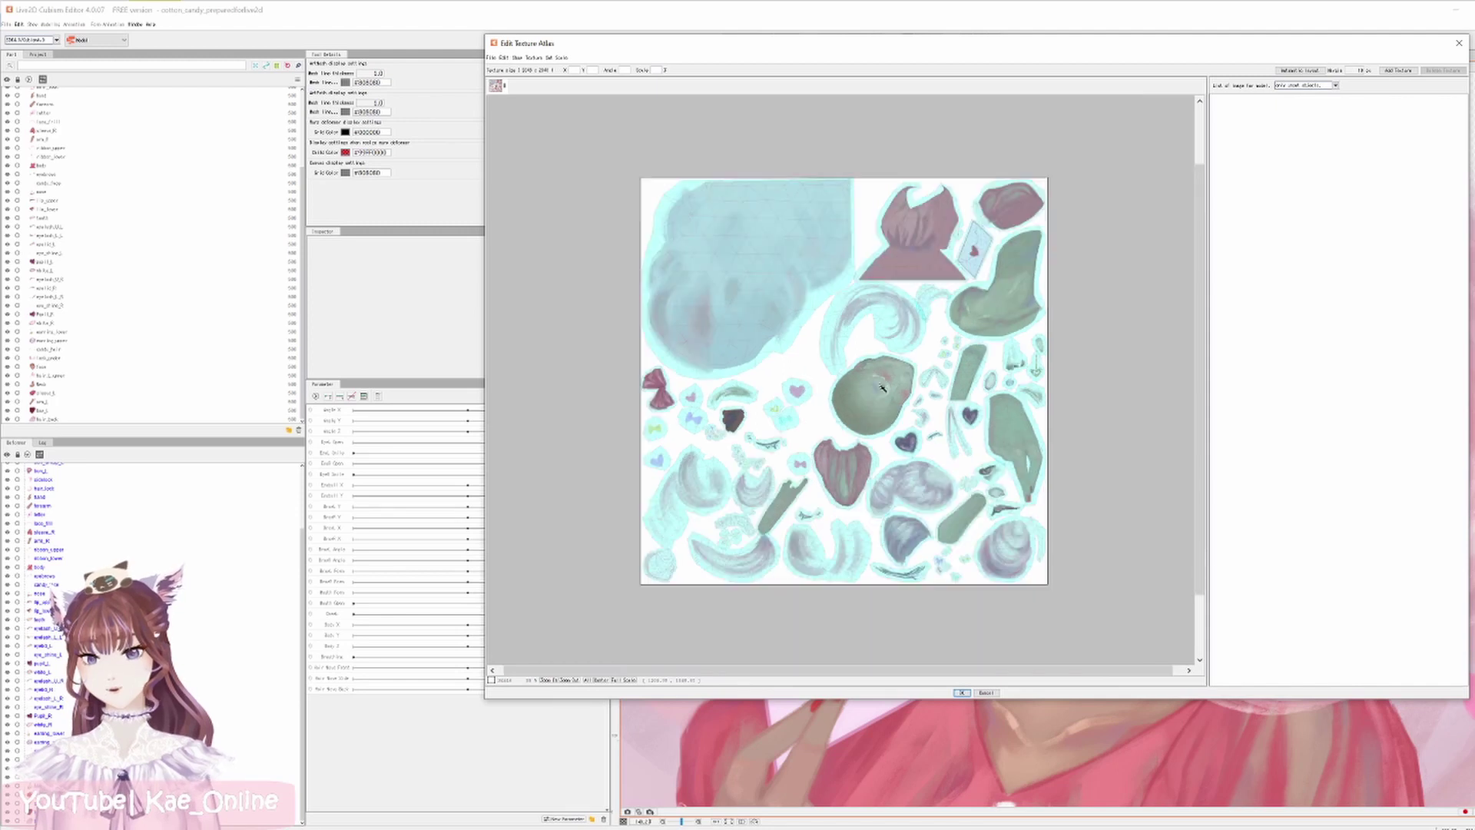
{"action": "scroll", "coordinate": [895, 324], "scroll_direction": "up", "scroll_amount": 2}
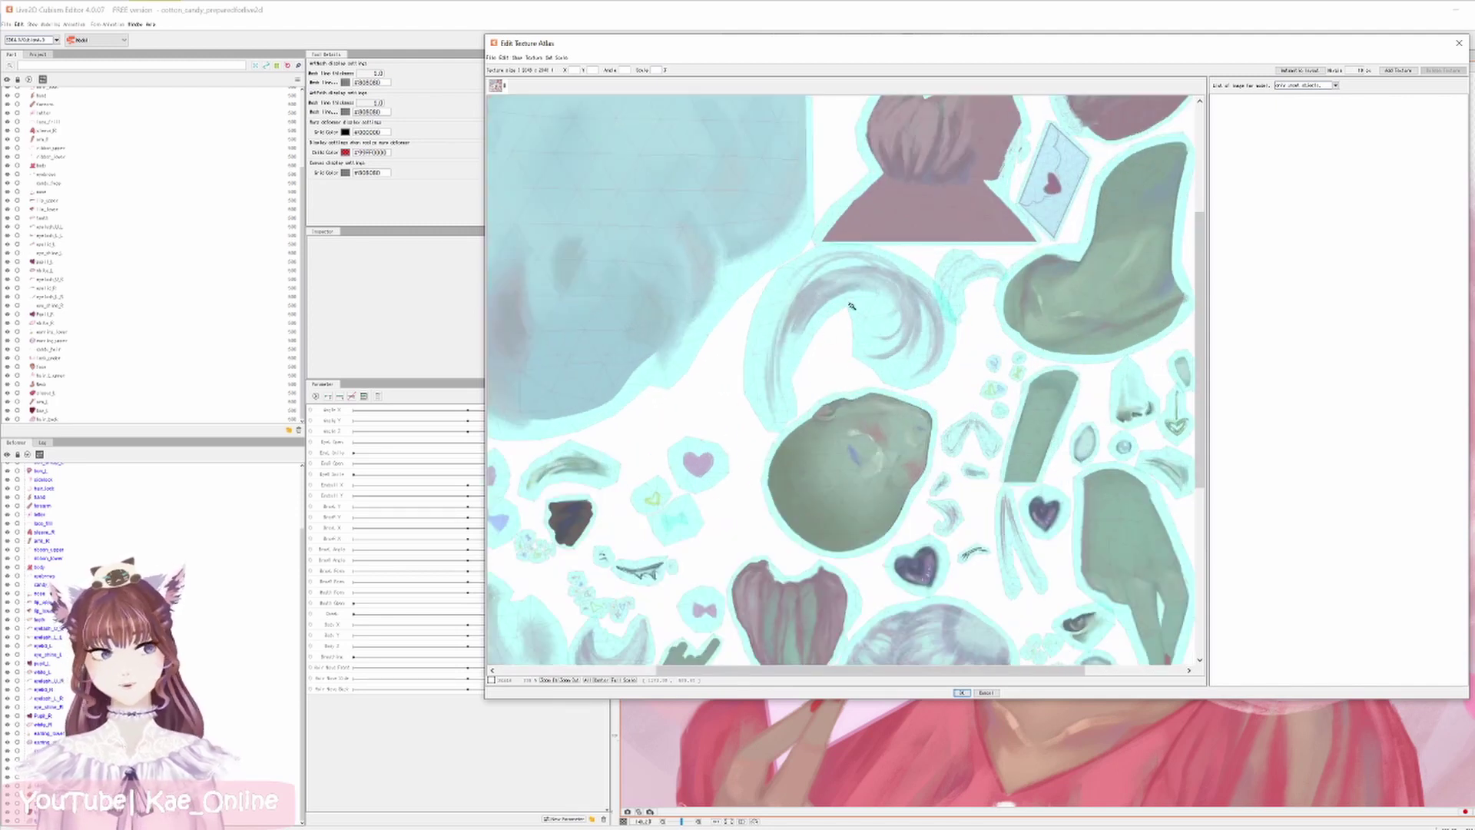
{"action": "scroll", "coordinate": [932, 369], "scroll_direction": "down", "scroll_amount": 2}
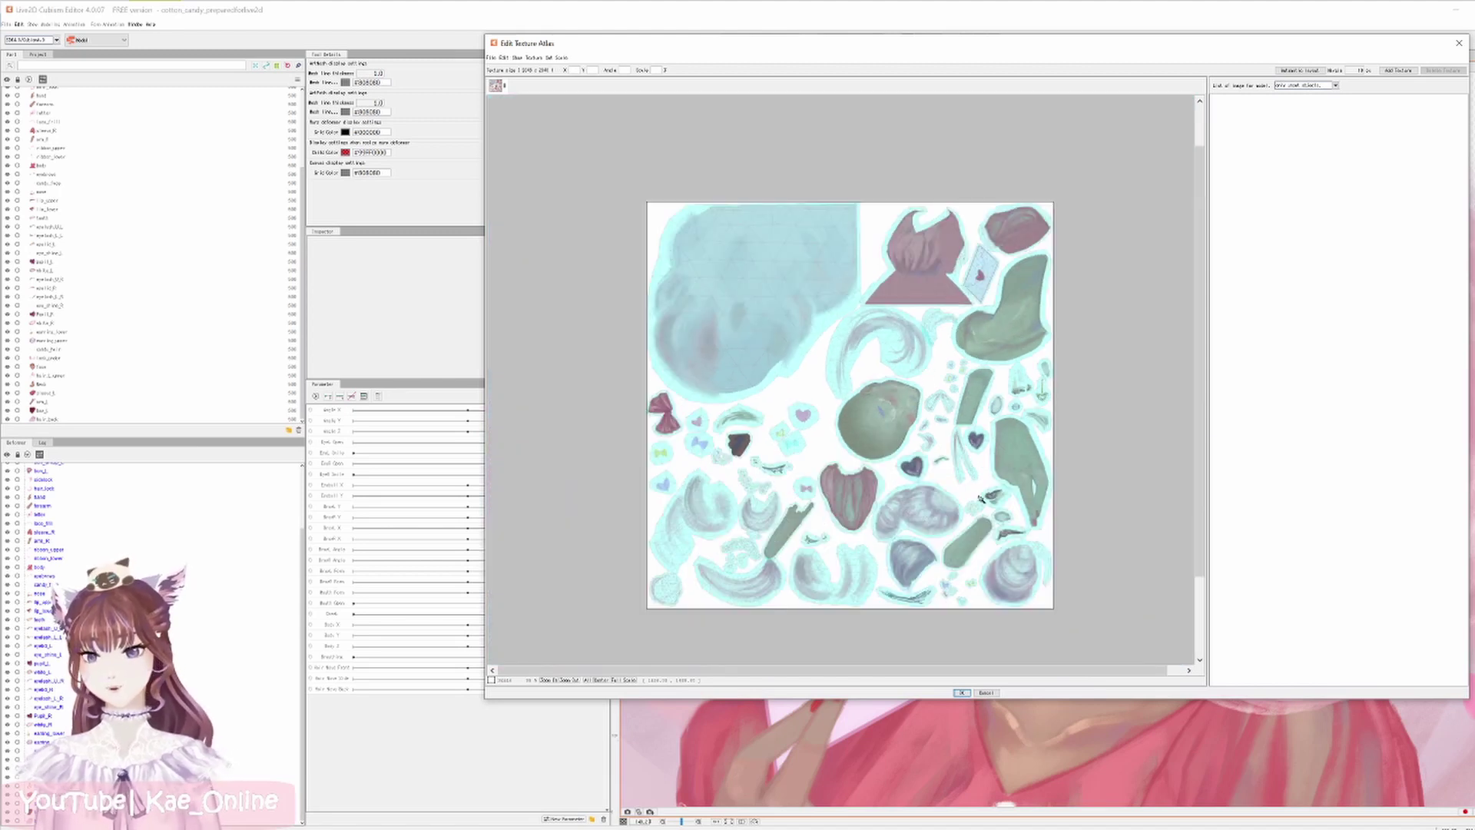
{"action": "left_click_drag", "start_coordinate": [1185, 48], "coordinate": [1011, 30]}
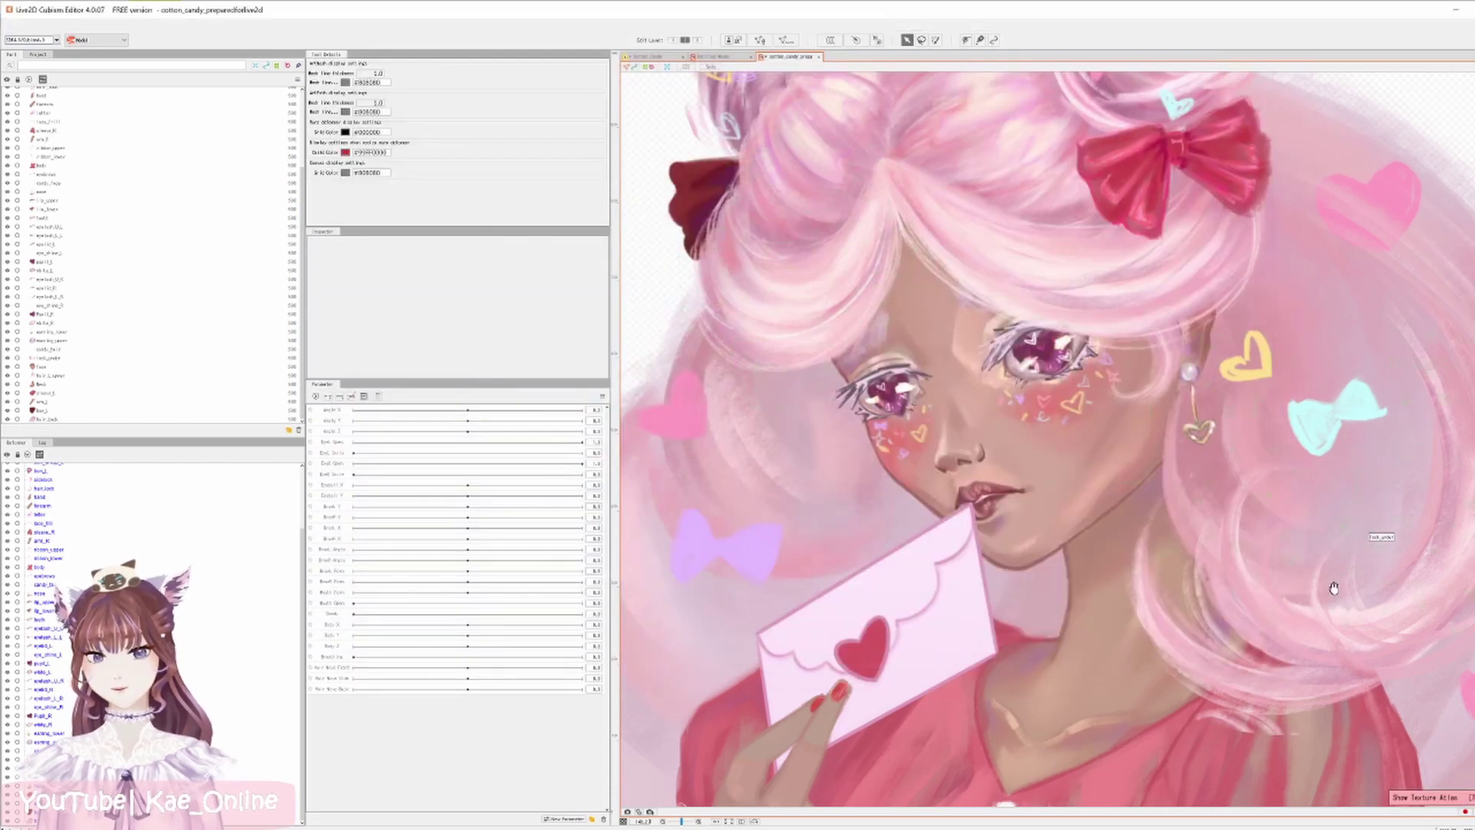
Compare the hair curl beside the neck in the texture atlas and full-scale model image displays to judge image quality.
{"action": "left_click_drag", "start_coordinate": [1316, 580], "coordinate": [1176, 420]}
{"action": "scroll", "coordinate": [1187, 507], "scroll_direction": "up", "scroll_amount": 3}
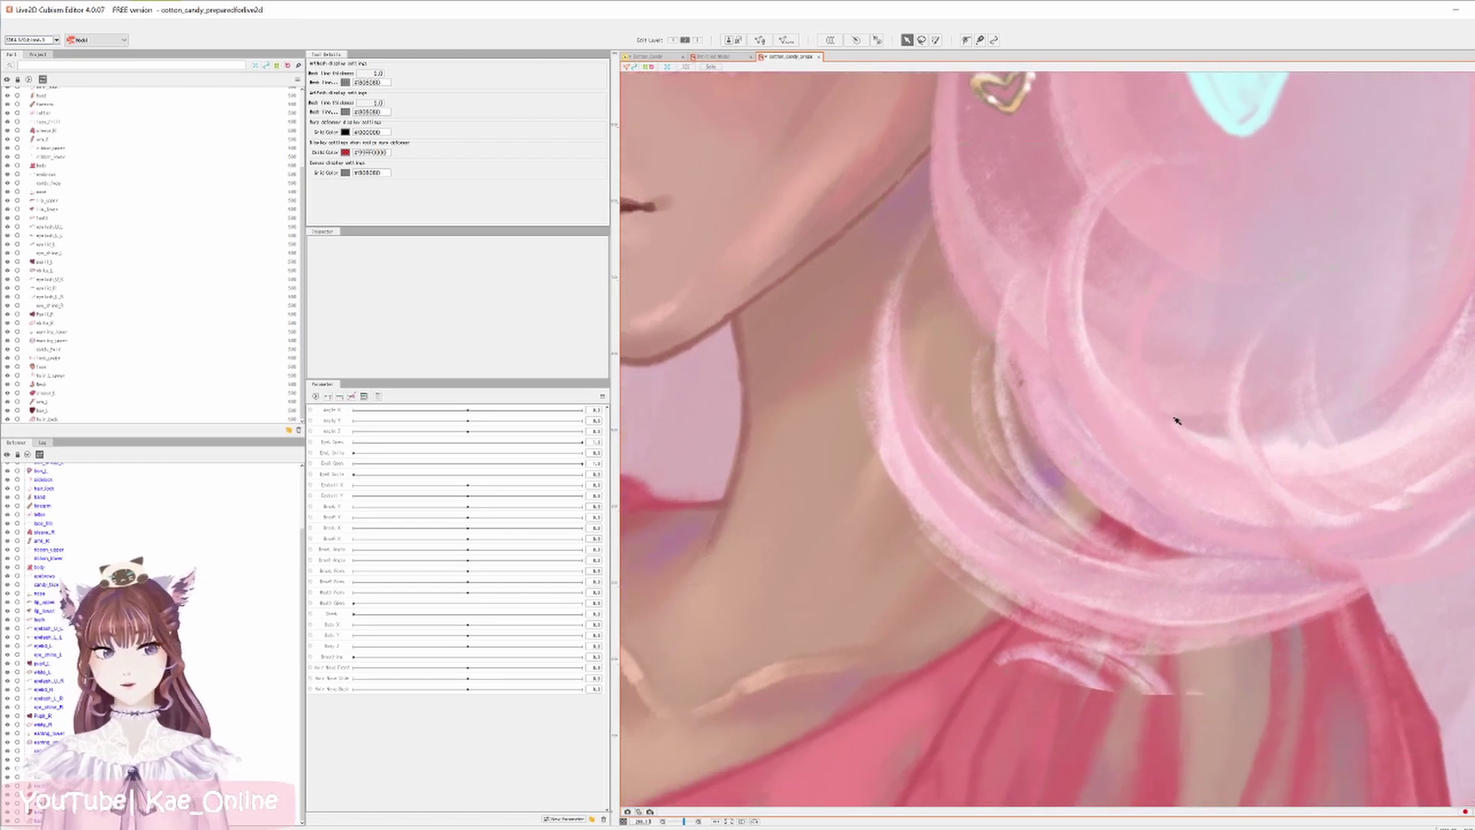
{"action": "scroll", "coordinate": [1177, 420], "scroll_direction": "down", "scroll_amount": 2}
{"action": "scroll", "coordinate": [1162, 361], "scroll_direction": "up", "scroll_amount": 1}
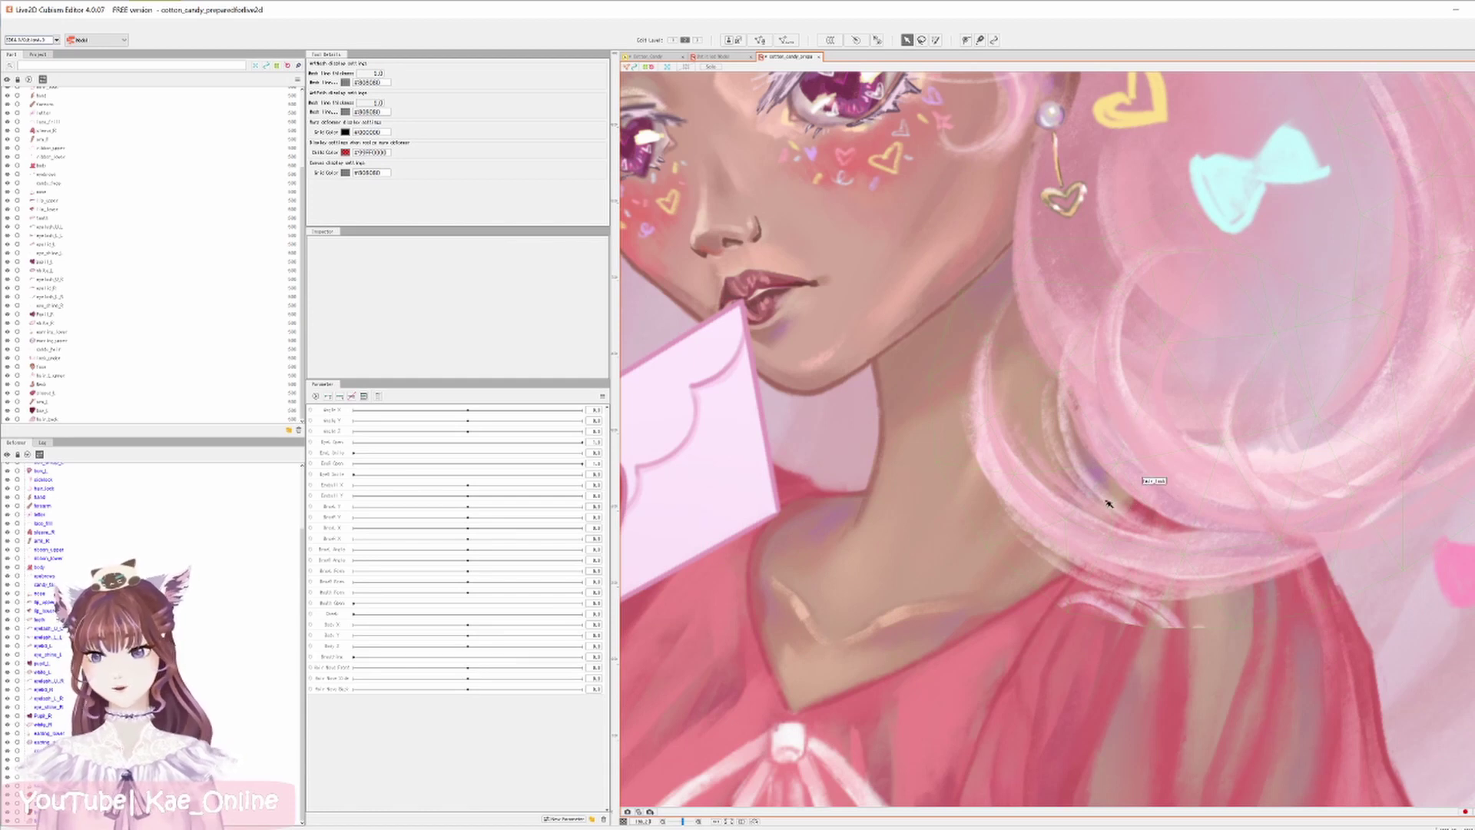
{"action": "scroll", "coordinate": [1100, 497], "scroll_direction": "up", "scroll_amount": 2}
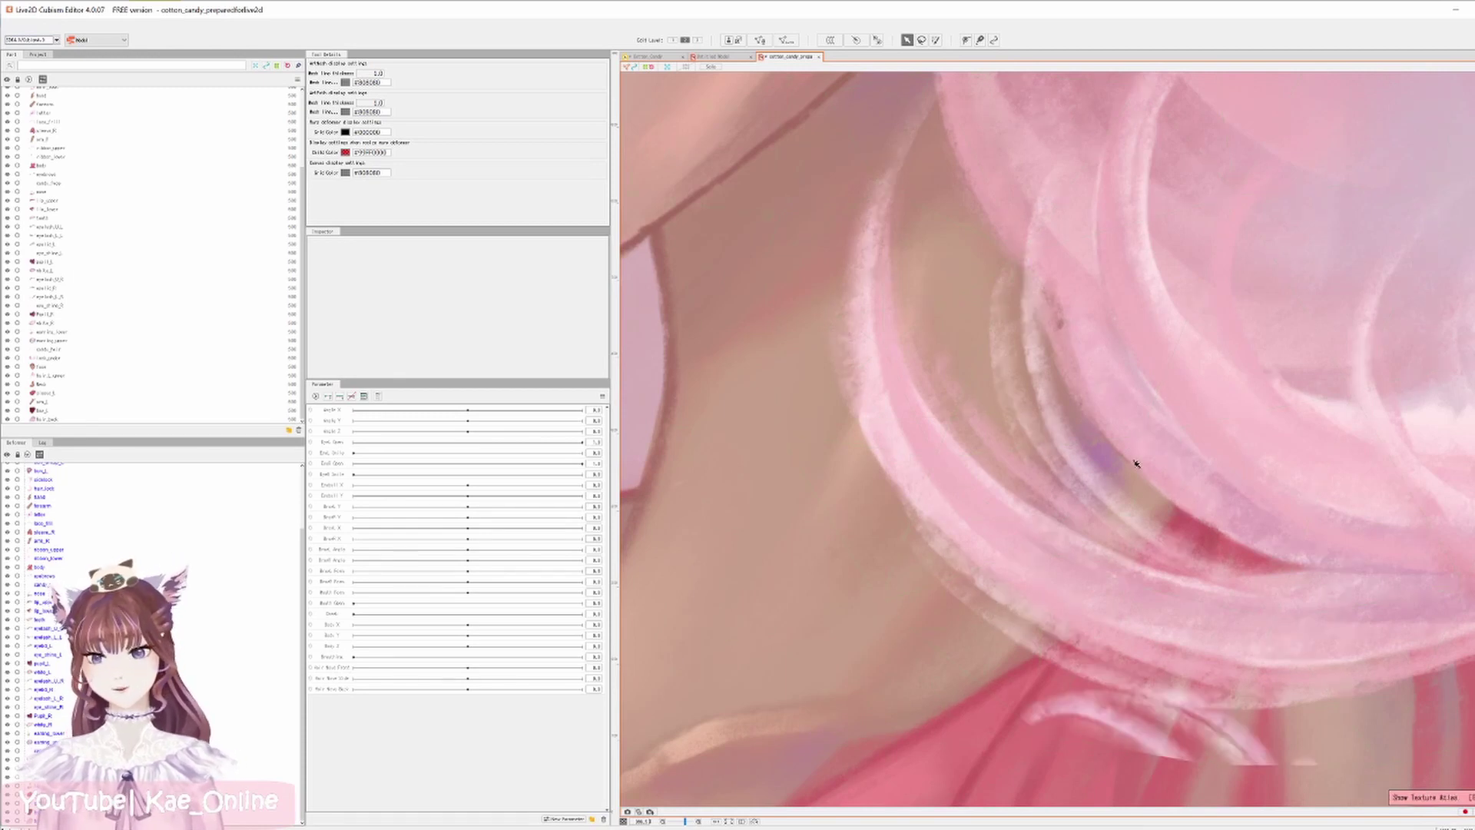
{"action": "scroll", "coordinate": [1152, 499], "scroll_direction": "down", "scroll_amount": 2}
{"action": "scroll", "coordinate": [1175, 584], "scroll_direction": "up", "scroll_amount": 2}
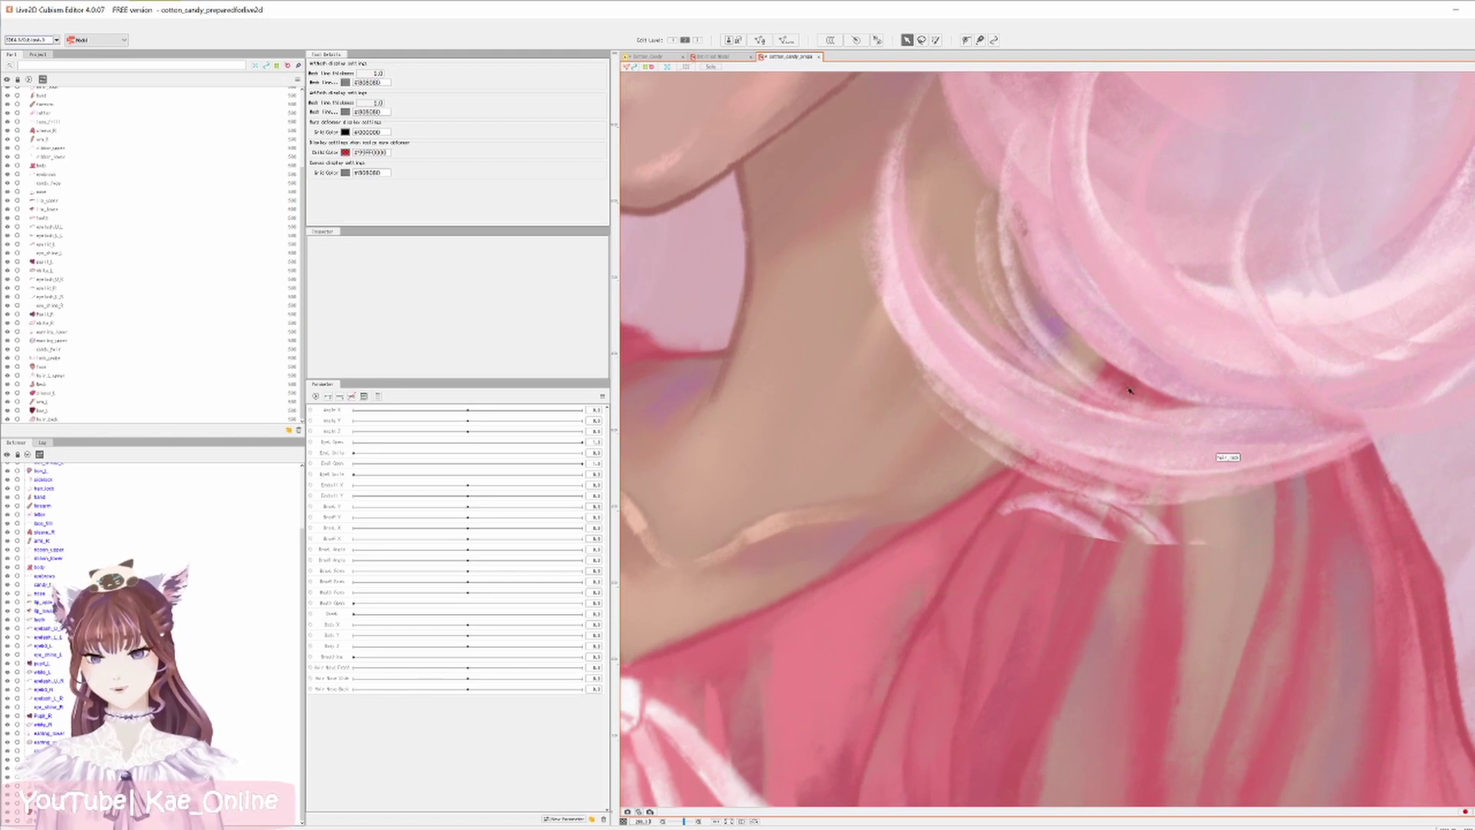
{"action": "left_click_drag", "start_coordinate": [1095, 345], "coordinate": [1138, 493]}
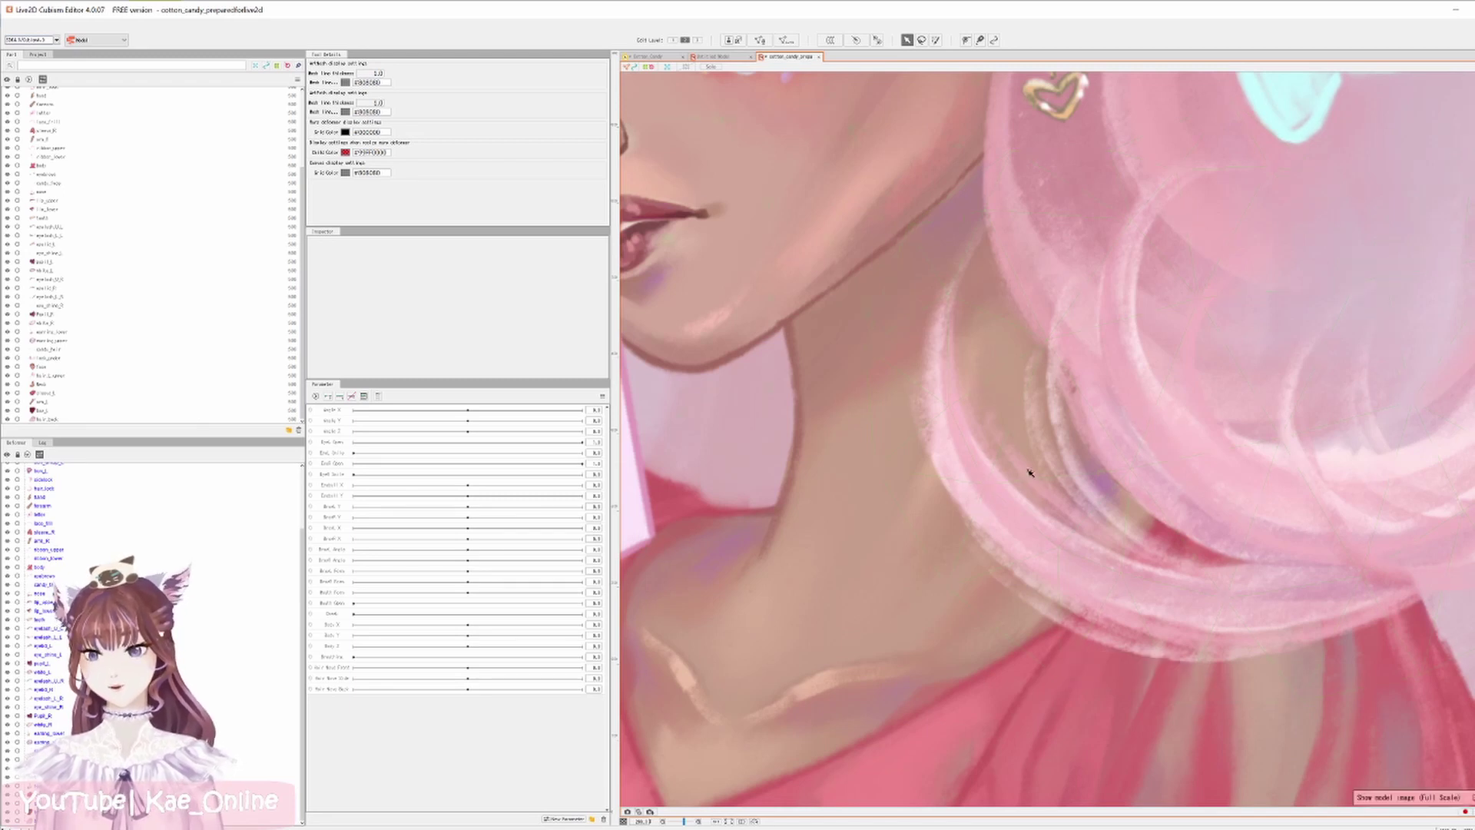
{"action": "scroll", "coordinate": [1030, 451], "scroll_direction": "up", "scroll_amount": 3}
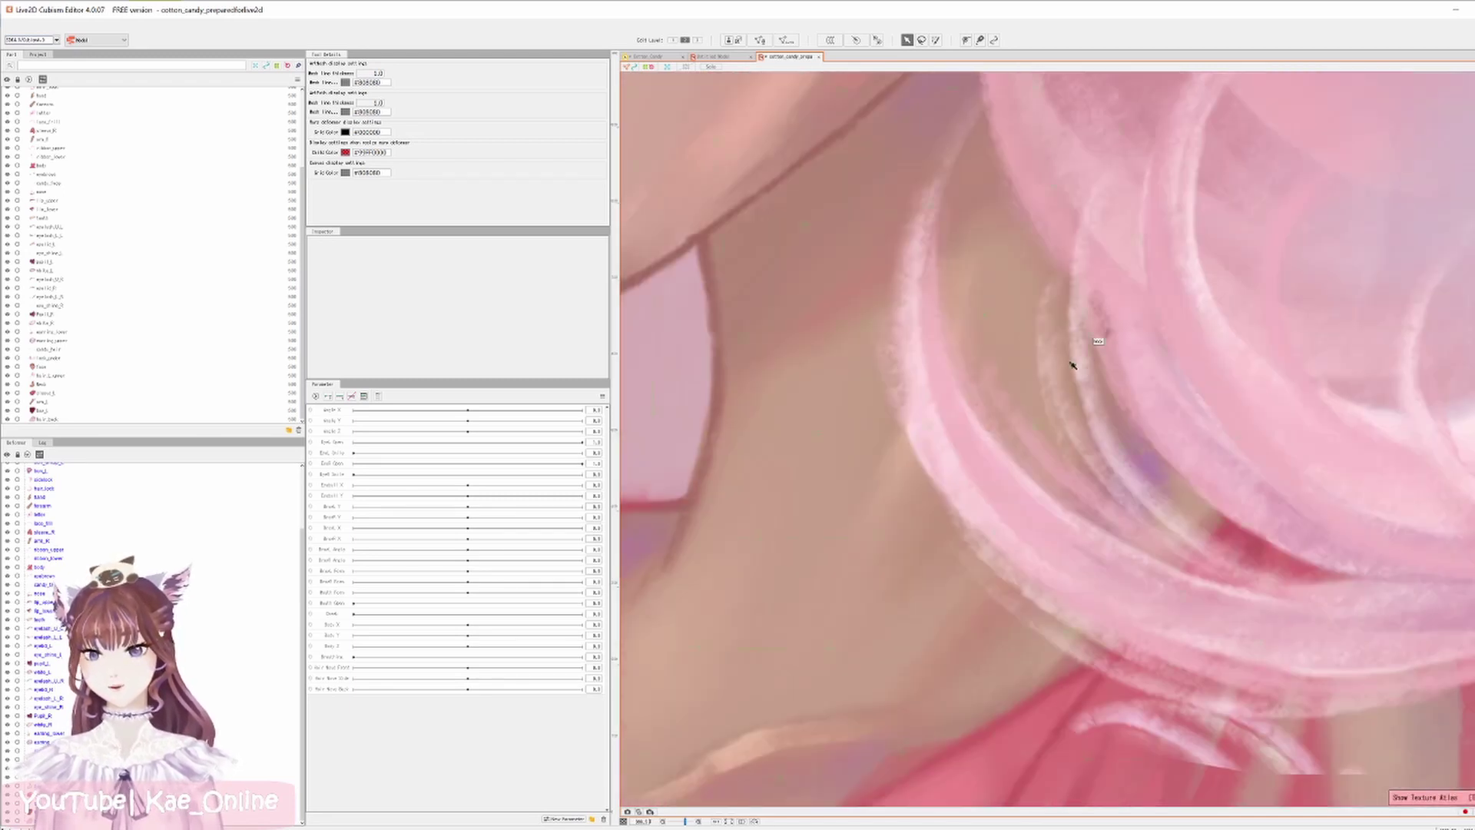
{"action": "scroll", "coordinate": [1073, 366], "scroll_direction": "down", "scroll_amount": 2}
{"action": "scroll", "coordinate": [1050, 372], "scroll_direction": "up", "scroll_amount": 1}
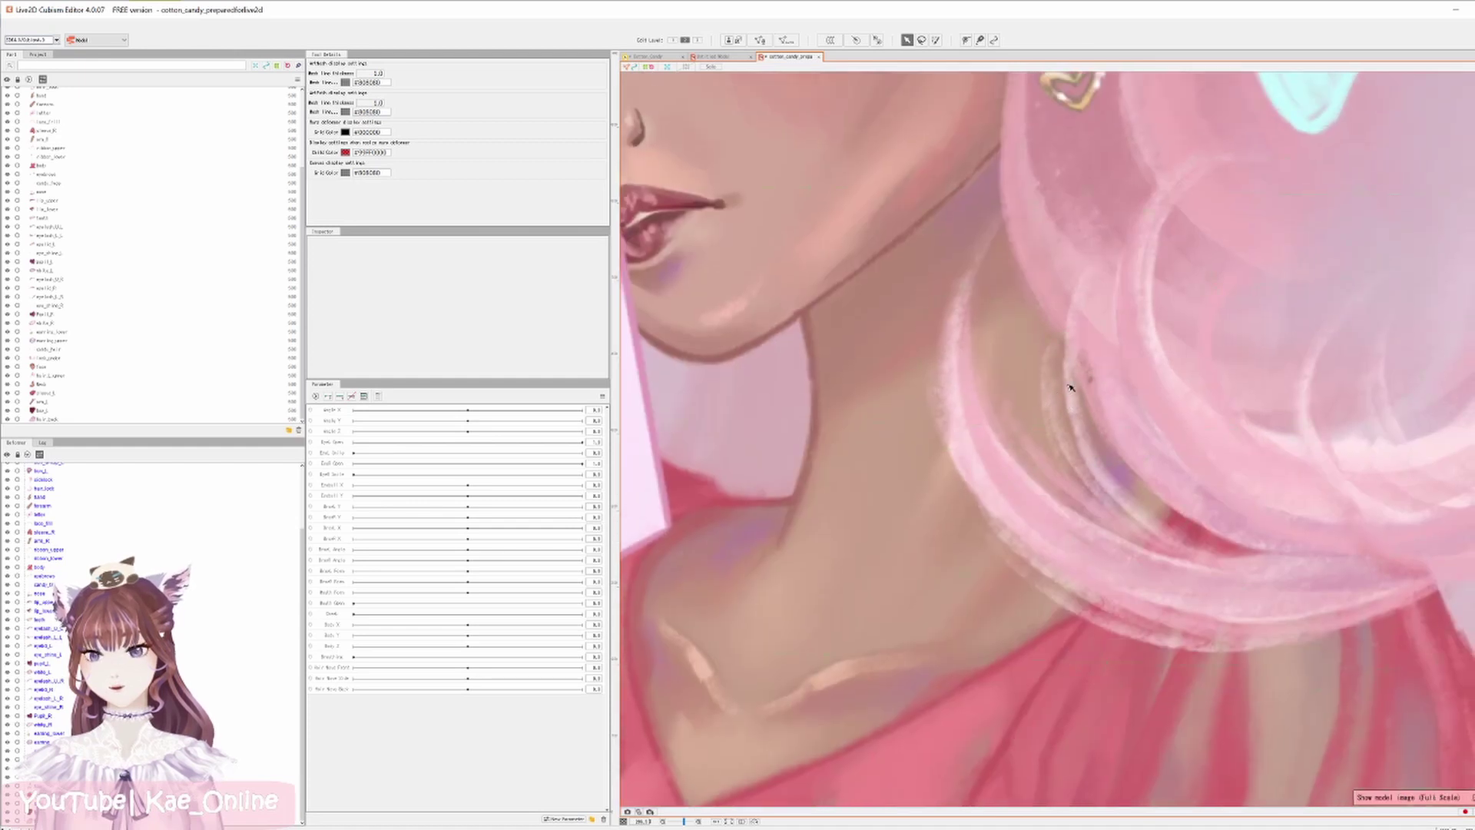
{"action": "scroll", "coordinate": [1070, 388], "scroll_direction": "up", "scroll_amount": 2}
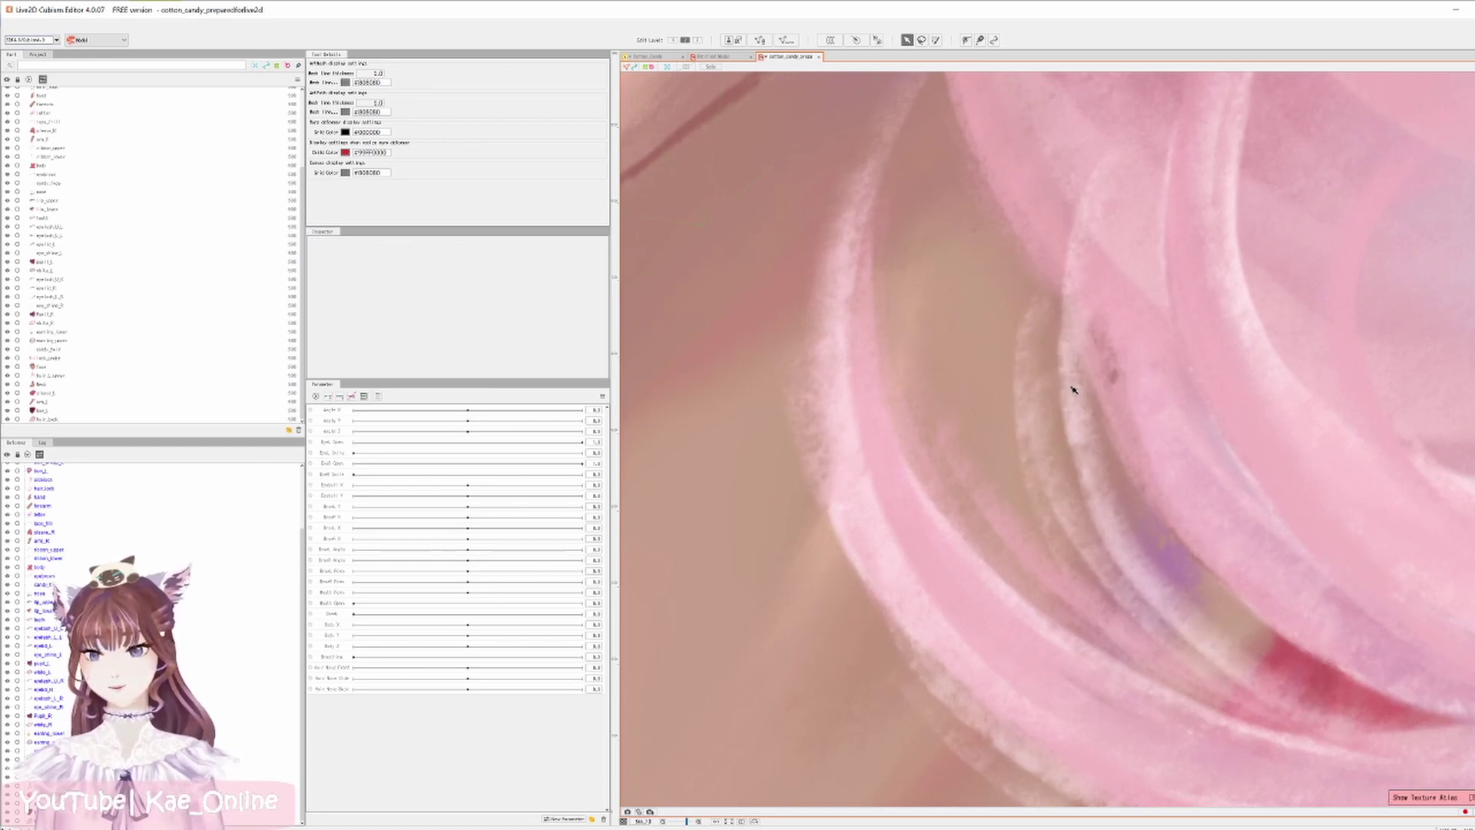
{"action": "scroll", "coordinate": [1074, 390], "scroll_direction": "down", "scroll_amount": 5}
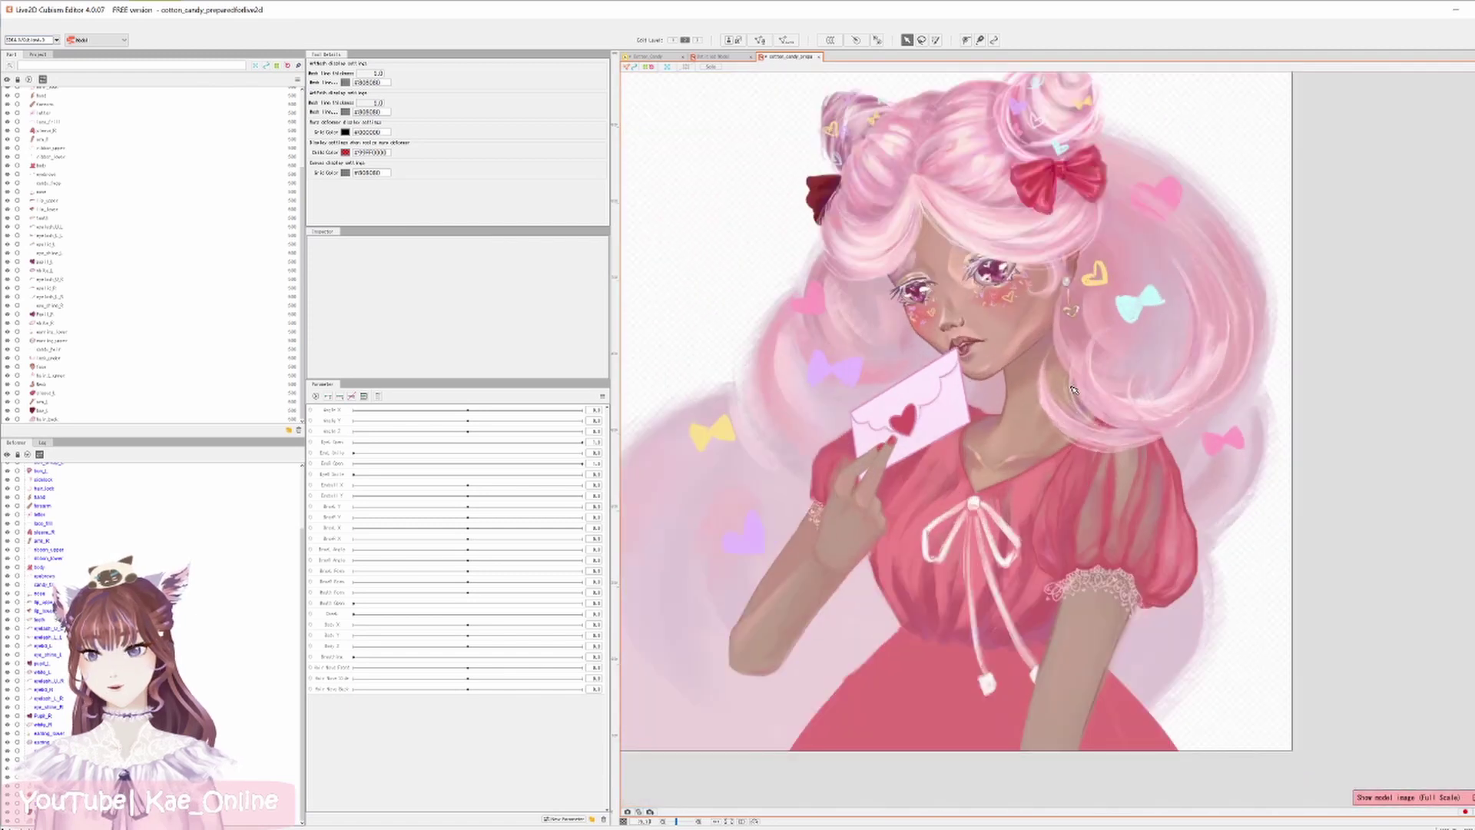
{"action": "left_click_drag", "start_coordinate": [1091, 388], "coordinate": [1177, 426]}
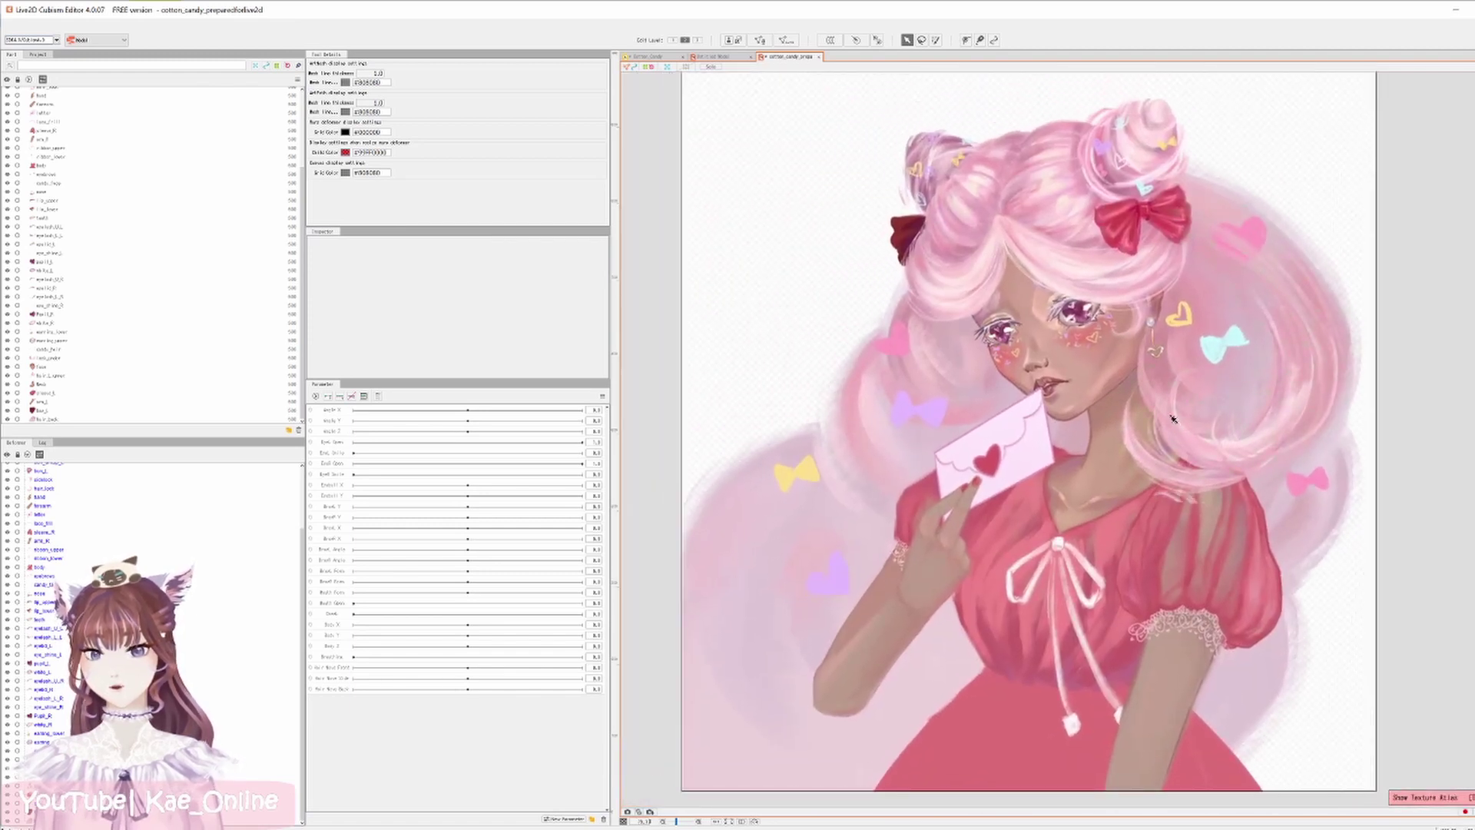